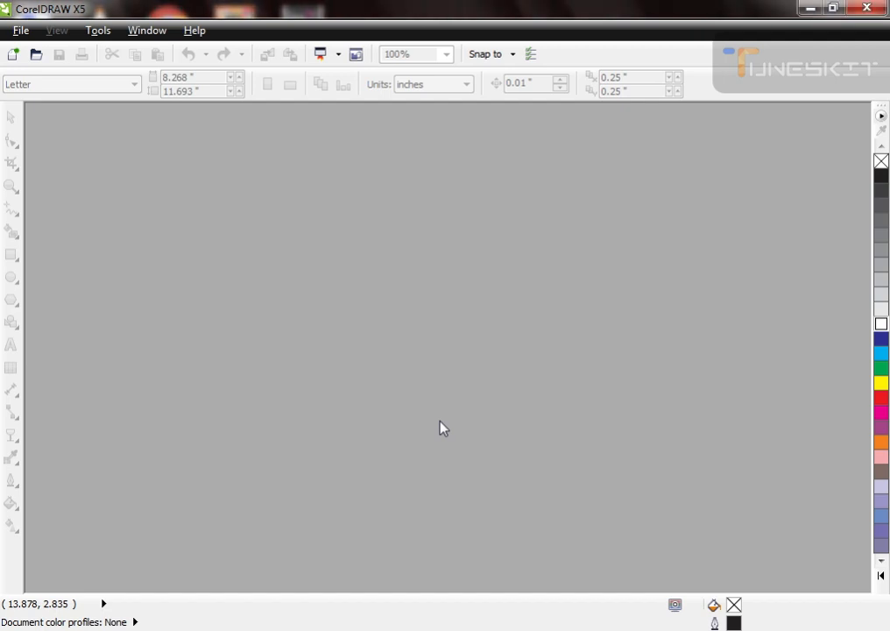
Step: Create a new Letter document and paste in the red, orange and yellow flame clip art from FAVPNG.com, copied from the Google image results
key("ctrl+n")
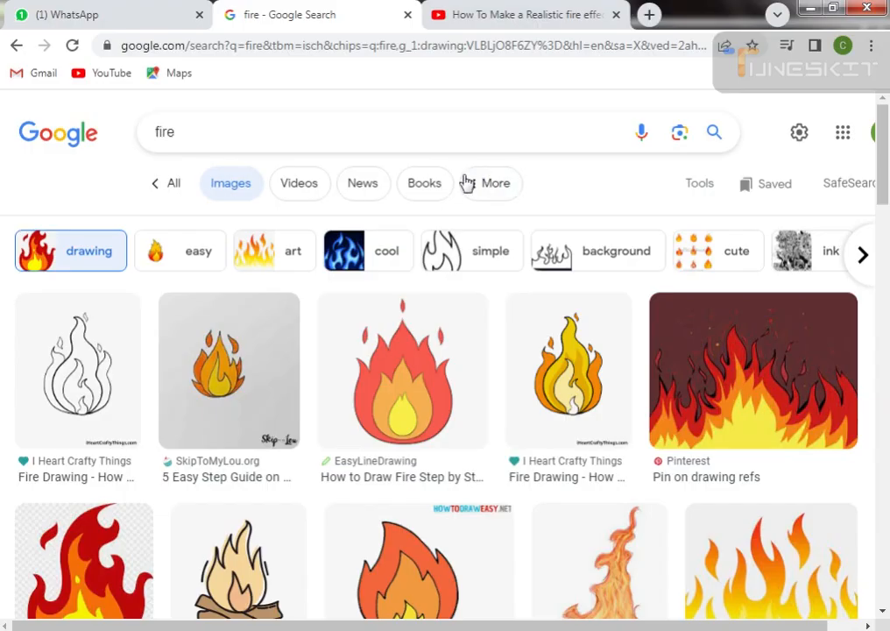
scroll(352, 261, "down", 3)
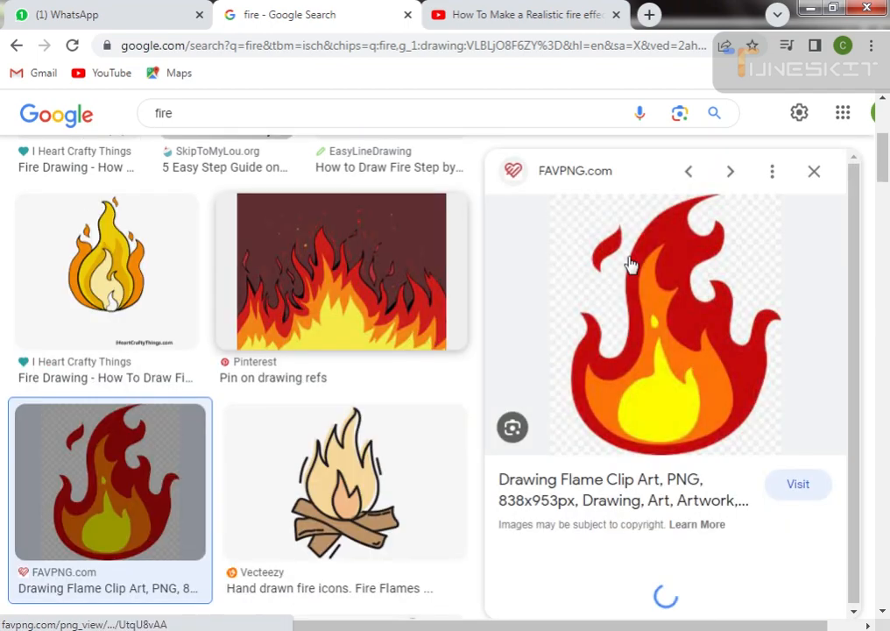
right_click(648, 292)
left_click(710, 462)
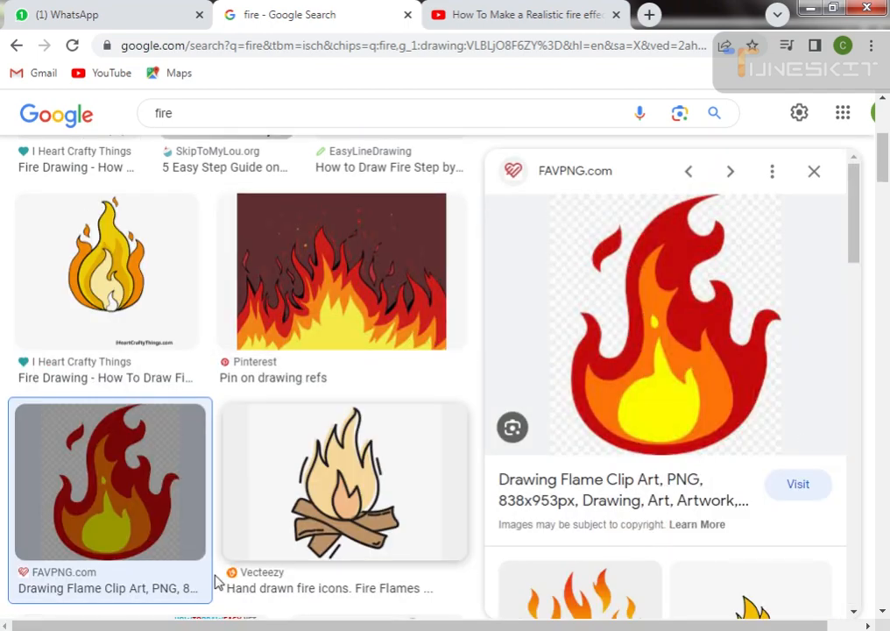
key("alt+Tab")
key("ctrl+v")
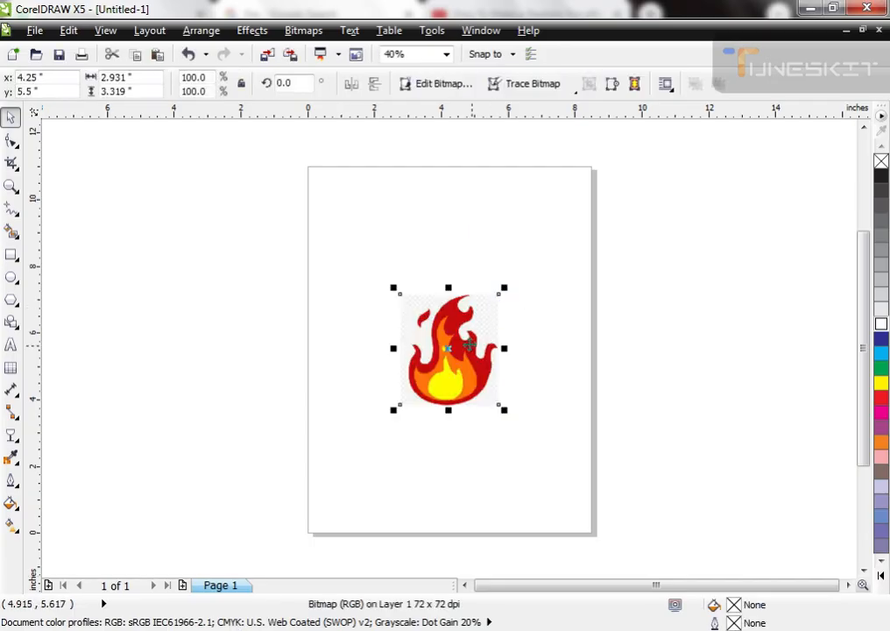
Step: Move the pasted flame image up and to the left on the page, to about x 3.19, y 6.4 inches, and deselect it
left_click_drag(470, 345, 457, 319)
key("F2")
left_click_drag(382, 254, 430, 369)
left_click(607, 384)
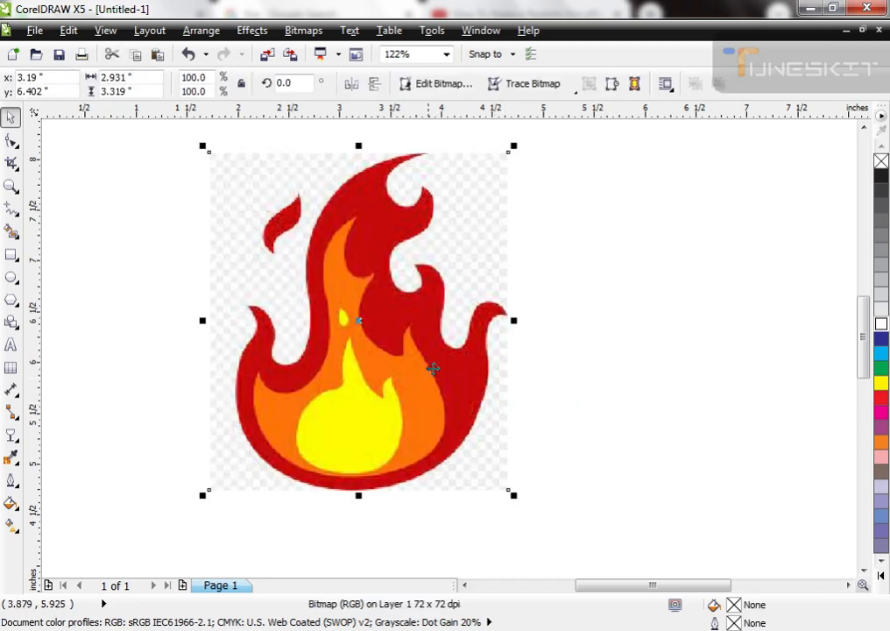
left_click(527, 386)
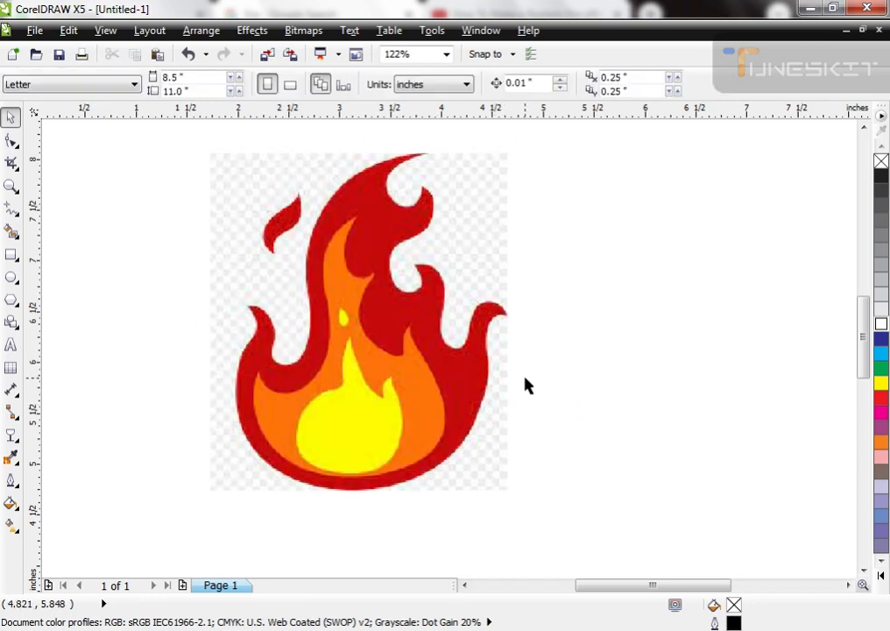
left_click(10, 208)
left_click(61, 285)
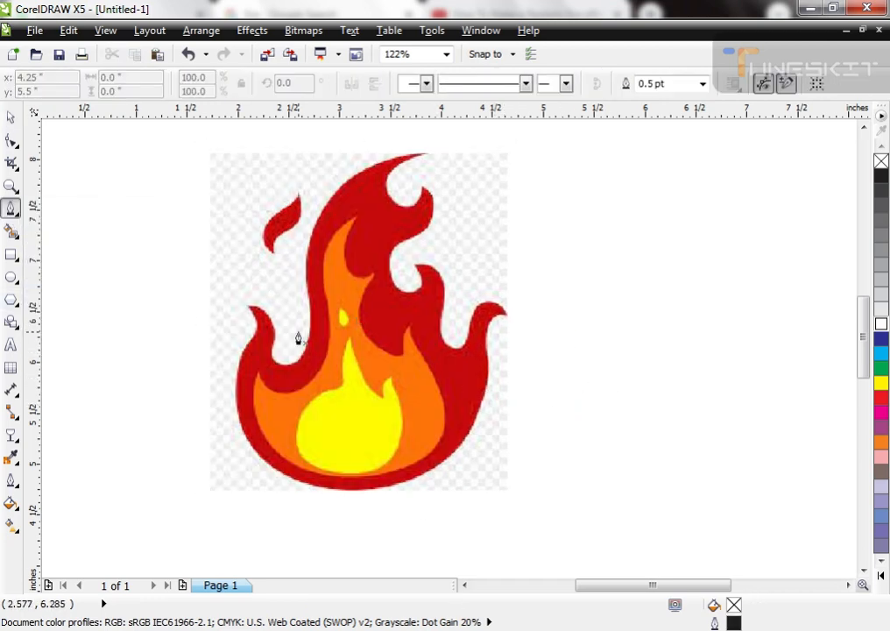
mouse_move(252, 305)
left_mouse_down()
mouse_move(261, 327)
mouse_move(233, 399)
mouse_move(242, 428)
left_mouse_up()
left_click_drag(288, 475, 358, 492)
left_click_drag(471, 478, 487, 444)
left_click_drag(508, 321, 506, 282)
left_click_drag(438, 260, 406, 251)
left_click(324, 227)
key("space")
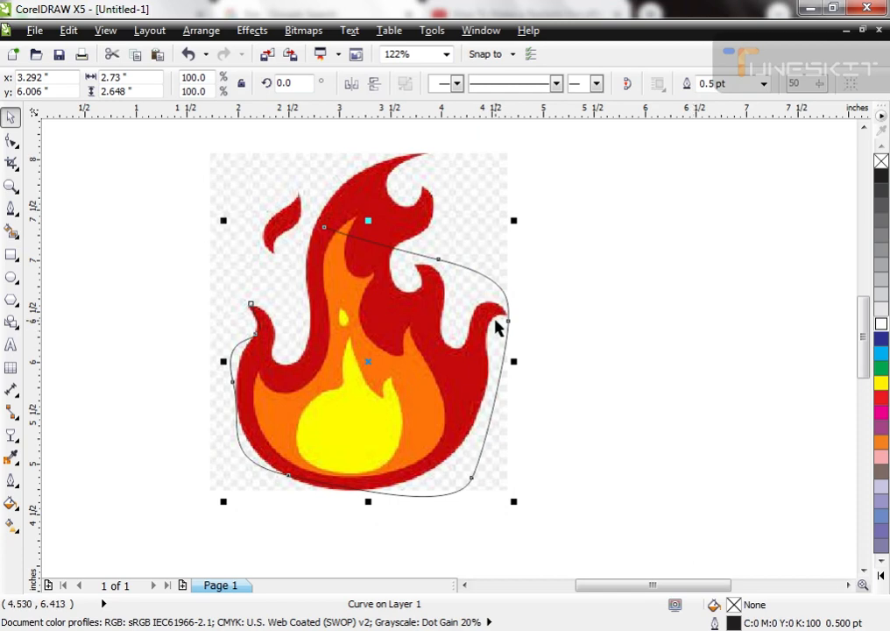
key("Delete")
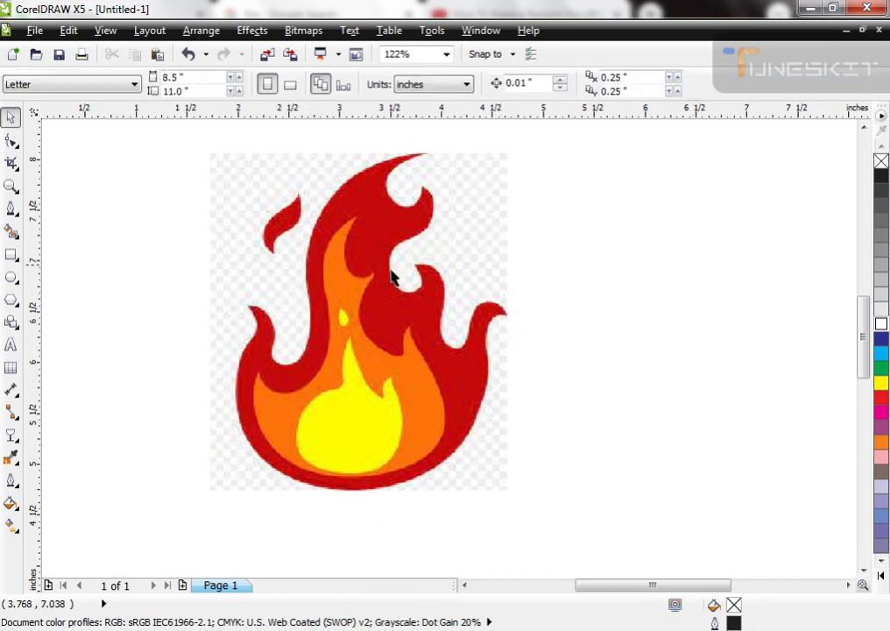
Step: Move the flame image to the left side of the page and draw a rectangle about 4.3 by 2.5 inches beside it
left_click_drag(438, 382, 273, 382)
left_click(477, 398)
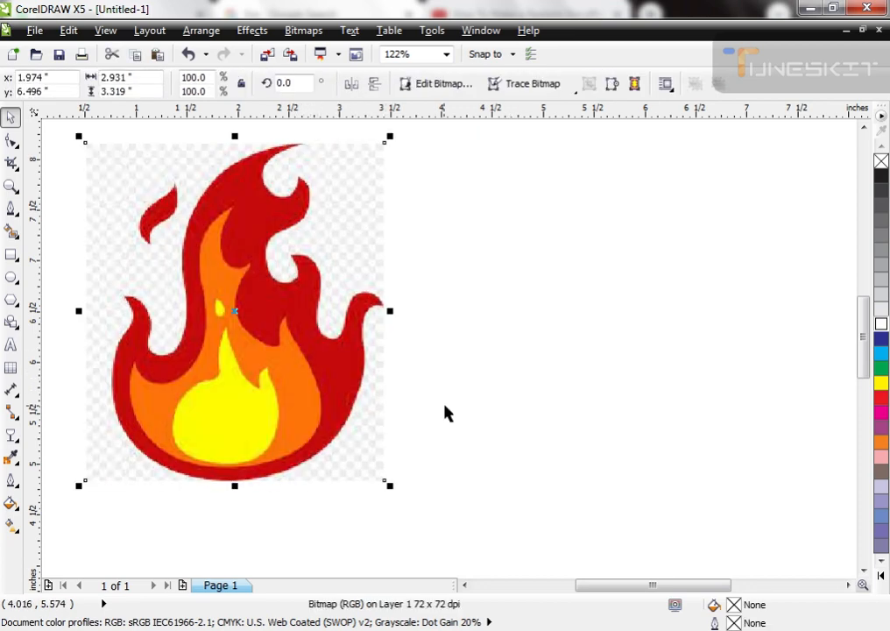
left_click(11, 254)
left_click_drag(399, 239, 838, 495)
Step: Fill the rectangle with the flame's outer red (R192 G10 B7) sampled from the image and remove its outline
key("space")
key("i")
left_click(313, 317)
right_click(881, 162)
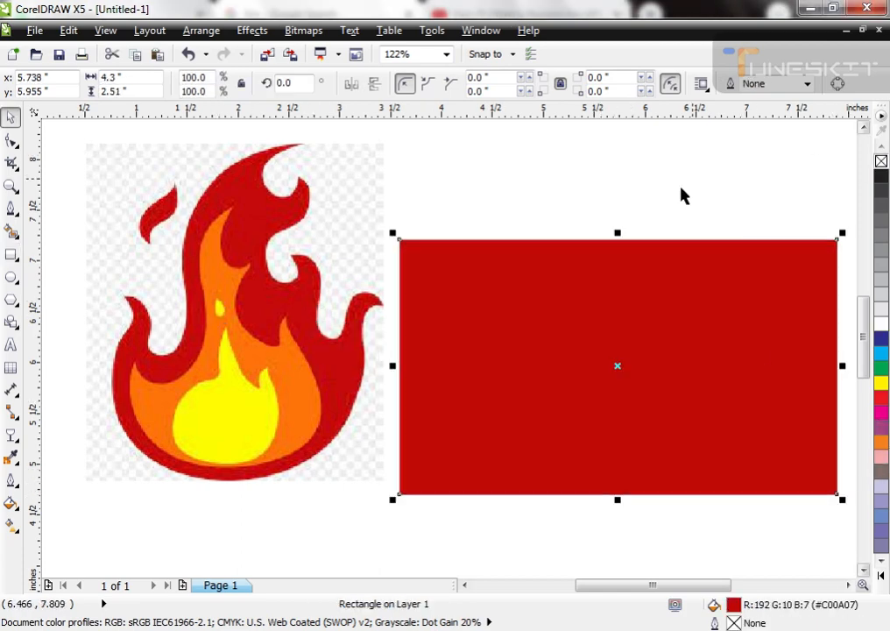
Step: Stretch the red rectangle upward to about 3.95 inches high and shift it slightly next to the flame image
left_click_drag(618, 233, 618, 167)
left_click_drag(575, 288, 571, 283)
key("F3")
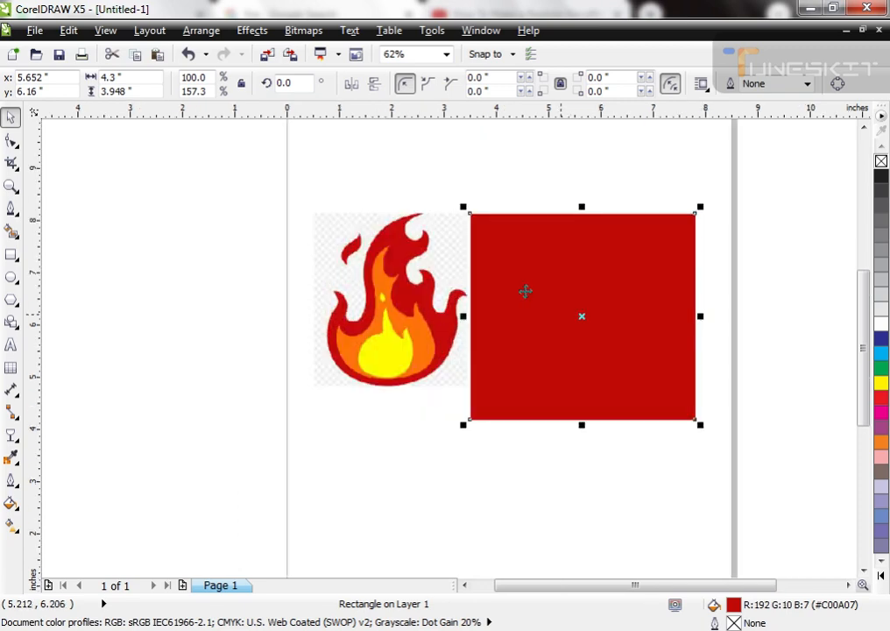
Step: Draw a smaller upright rectangle, about 1.6 by 2 inches, inside the red rectangle
key("F2")
left_click_drag(450, 185, 774, 455)
left_click(776, 455)
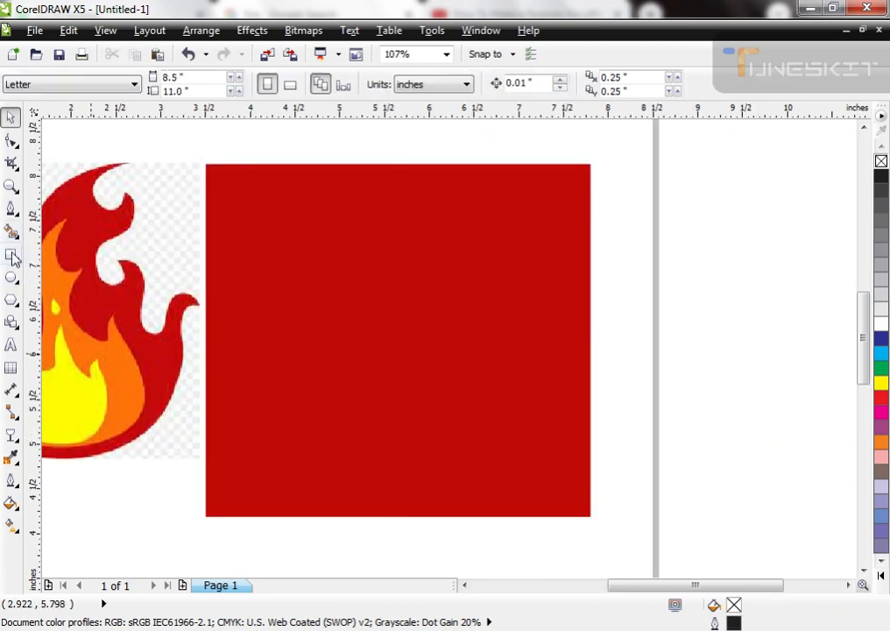
left_click(11, 254)
left_click_drag(330, 282, 475, 457)
key("space")
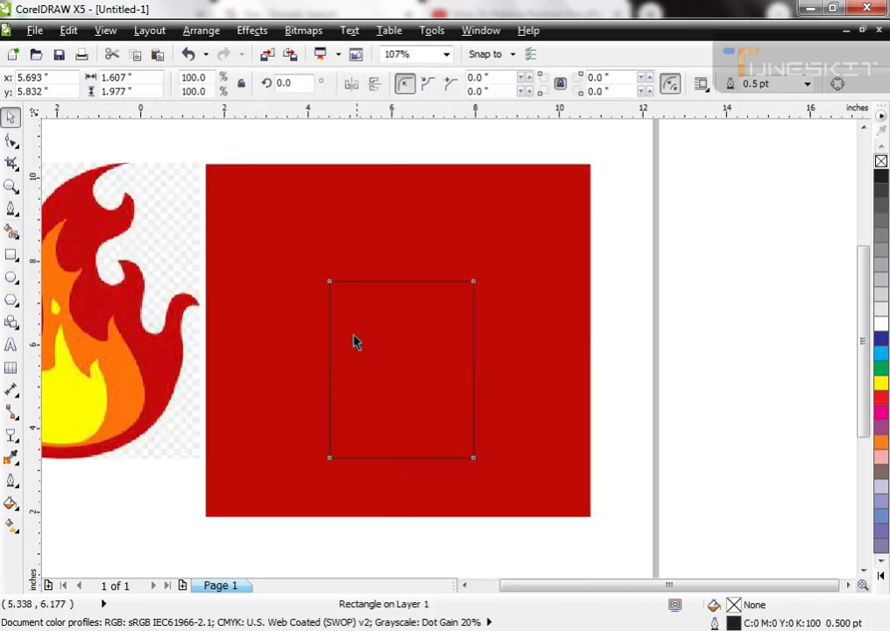
Step: Convert the small rectangle to curves, add a node midway along its top edge, and pull it up into a peak
scroll(354, 340, "down", 2)
scroll(374, 338, "up", 3)
key("ctrl+q")
key("F10")
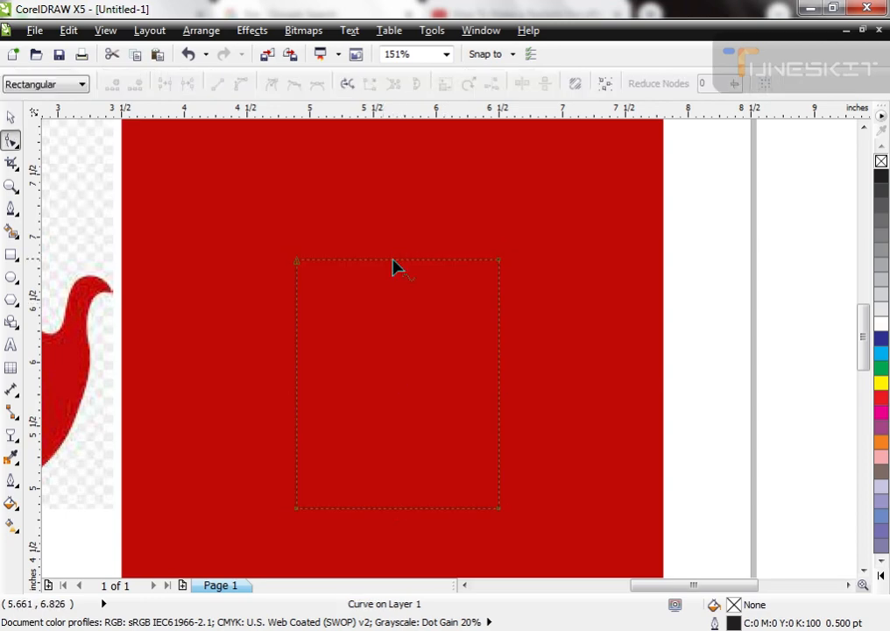
double_click(395, 261)
left_click_drag(395, 261, 397, 232)
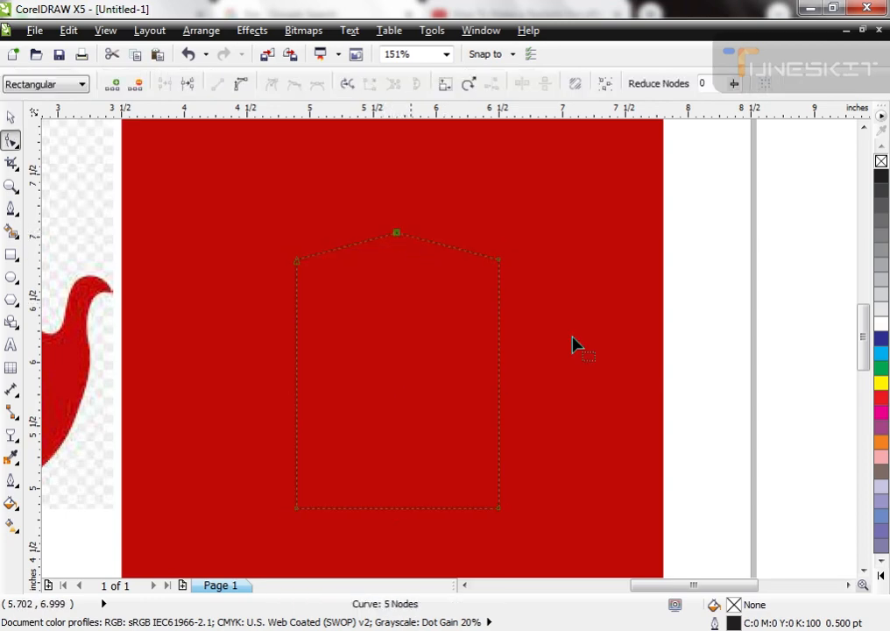
Step: Give the peaked shape a white outline 1 pt wide
right_click(881, 323)
key("space")
key("F12")
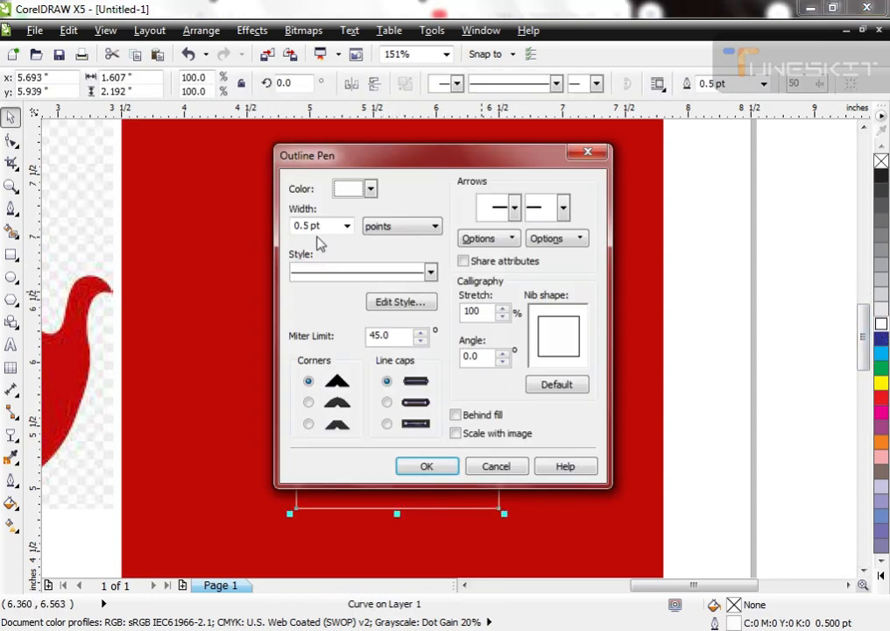
double_click(320, 226)
type("1")
key("Return")
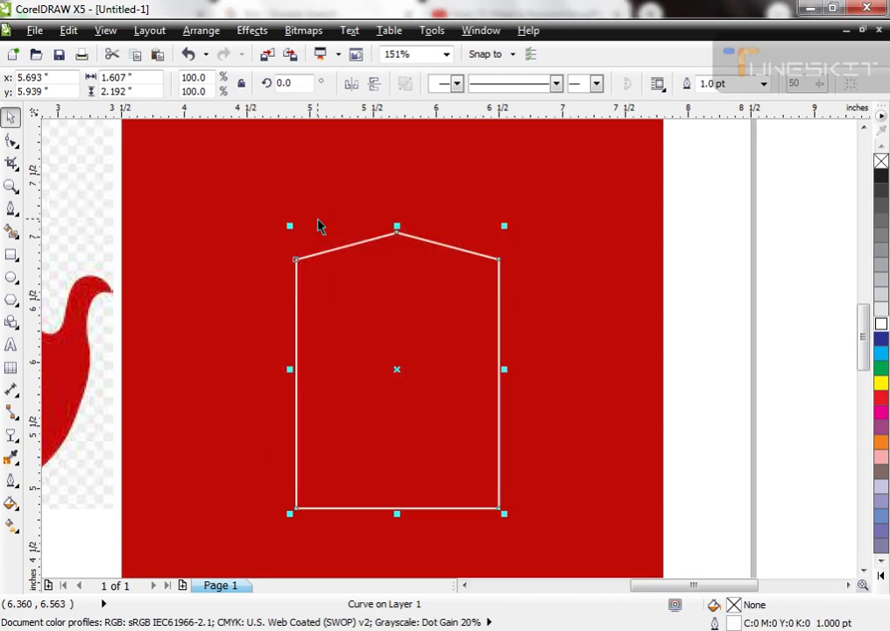
Step: Delete the two upper corner nodes of the peaked shape to turn it into a triangle
key("F10")
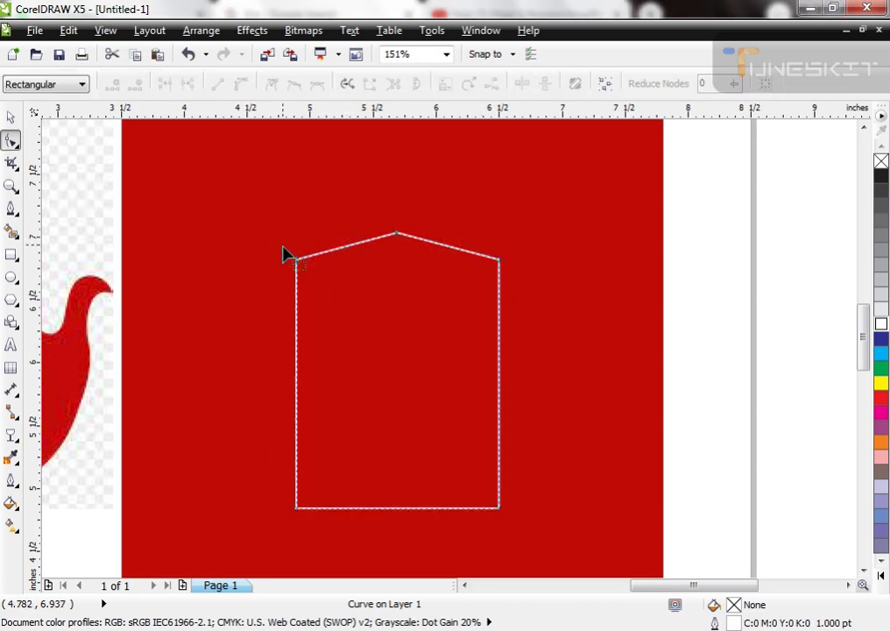
double_click(296, 259)
left_click_drag(541, 227, 429, 357)
key("Delete")
Step: Convert the triangle's edges to curves, raise its tip, and bend the sides into a flame shape
left_click_drag(248, 195, 562, 543)
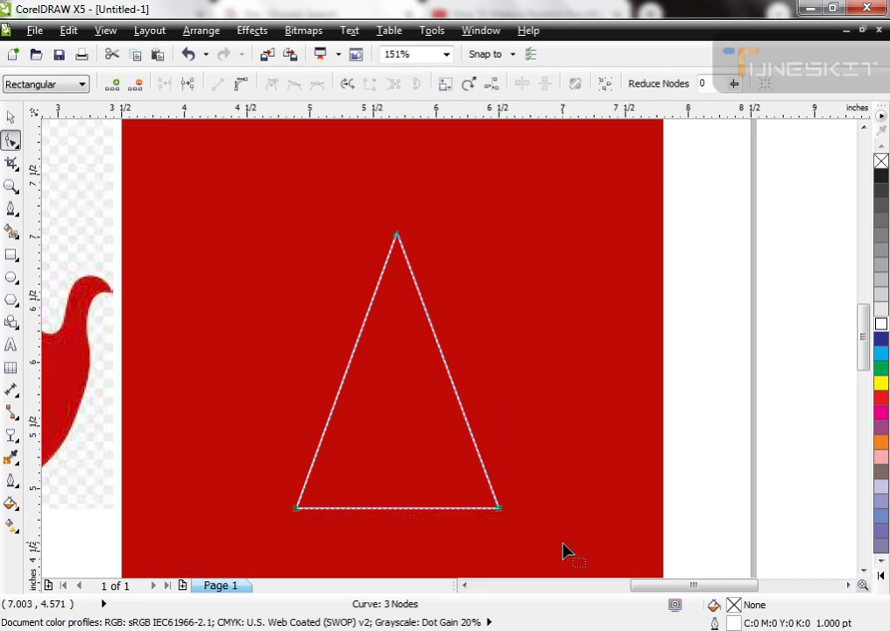
key("space")
left_click(364, 324)
left_click(364, 323)
key("F10")
mouse_move(363, 328)
left_mouse_down()
mouse_move(349, 332)
mouse_move(364, 342)
left_mouse_up()
left_click_drag(438, 349, 478, 309)
left_click_drag(477, 308, 502, 269)
left_click_drag(399, 238, 397, 208)
left_click_drag(522, 189, 433, 436)
left_click_drag(307, 426, 221, 388)
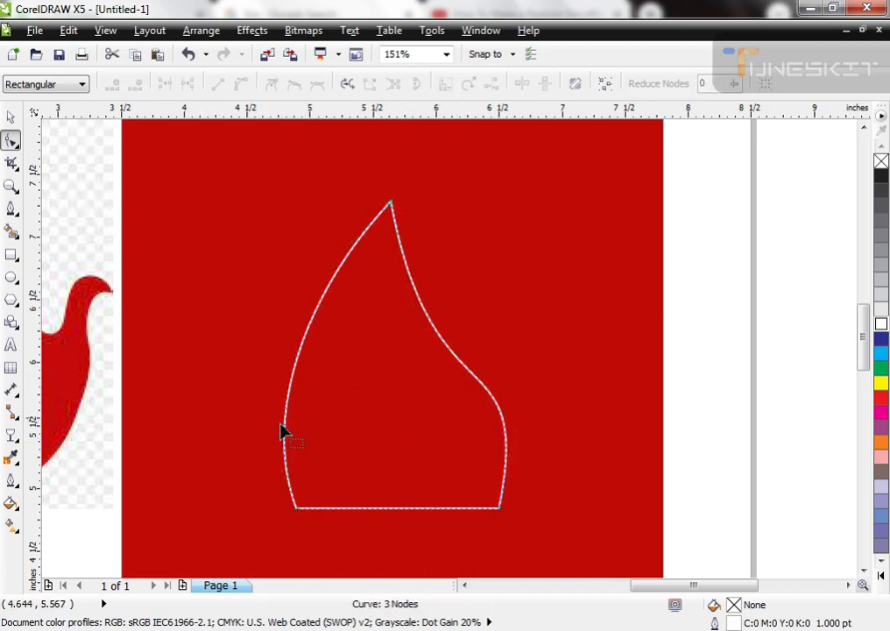
Step: Bulge the flame outline's left side further outward and deepen the inward curve below the tip on its right side
left_click_drag(286, 427, 256, 426)
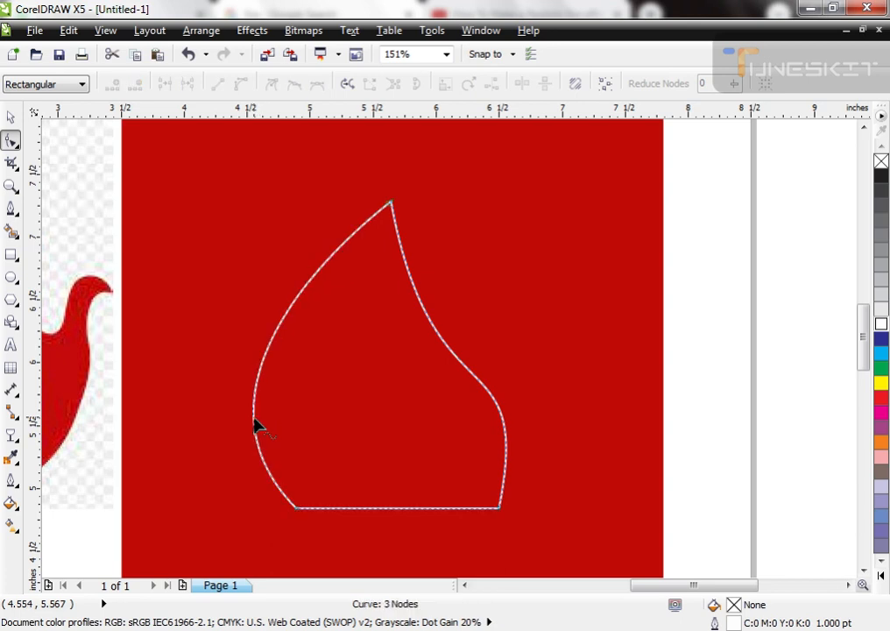
left_click(488, 397)
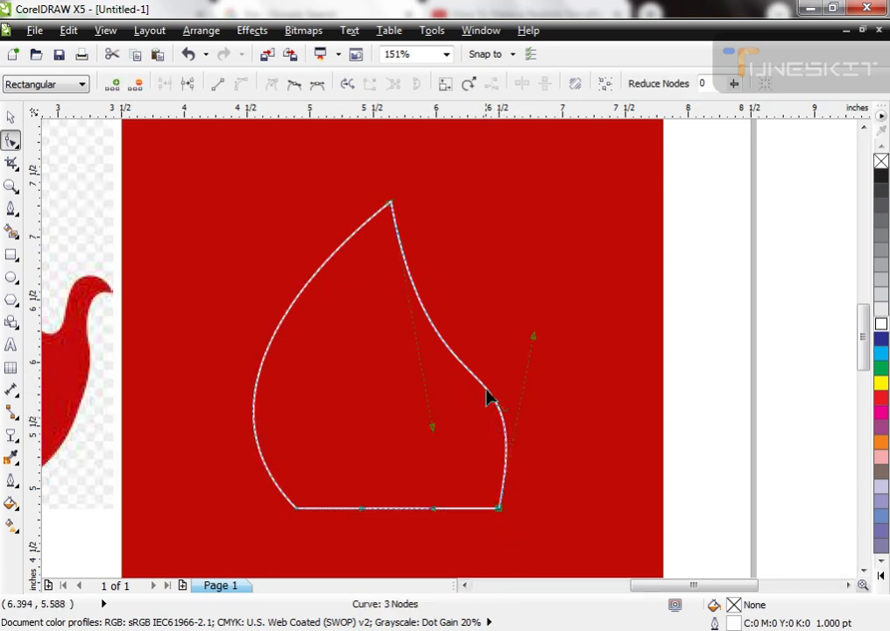
left_click_drag(433, 431, 378, 461)
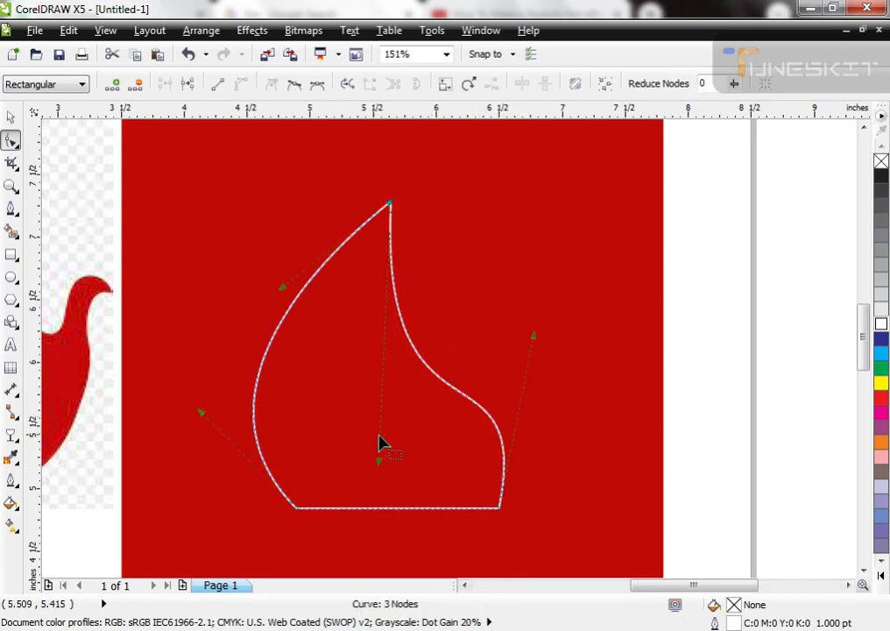
Step: Scale the flame outline down proportionally to 88.6%, about 1.76 by 2.16 inches
key("space")
scroll(403, 343, "down", 1)
scroll(436, 405, "up", 2)
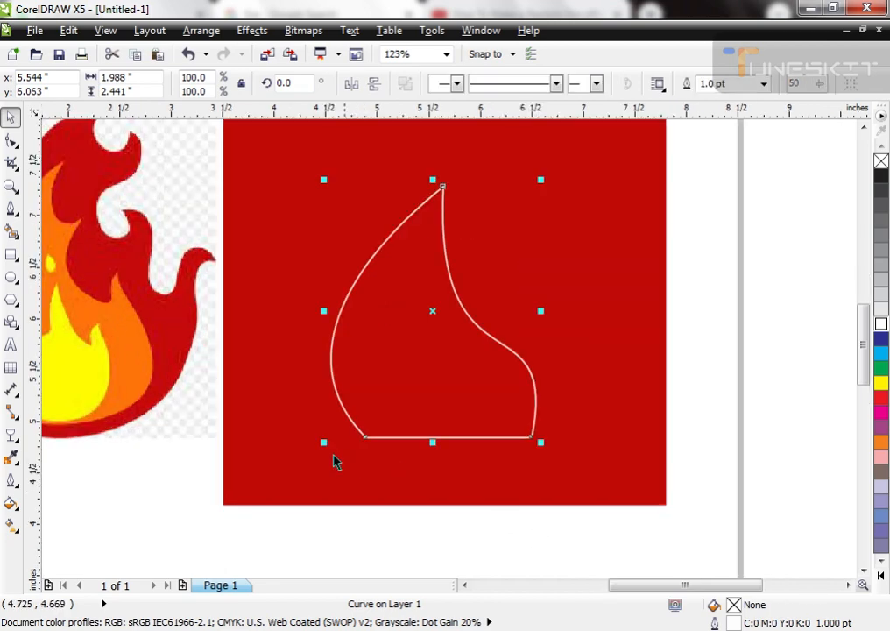
left_click_drag(326, 441, 351, 428)
scroll(399, 285, "down", 2)
scroll(272, 254, "up", 2)
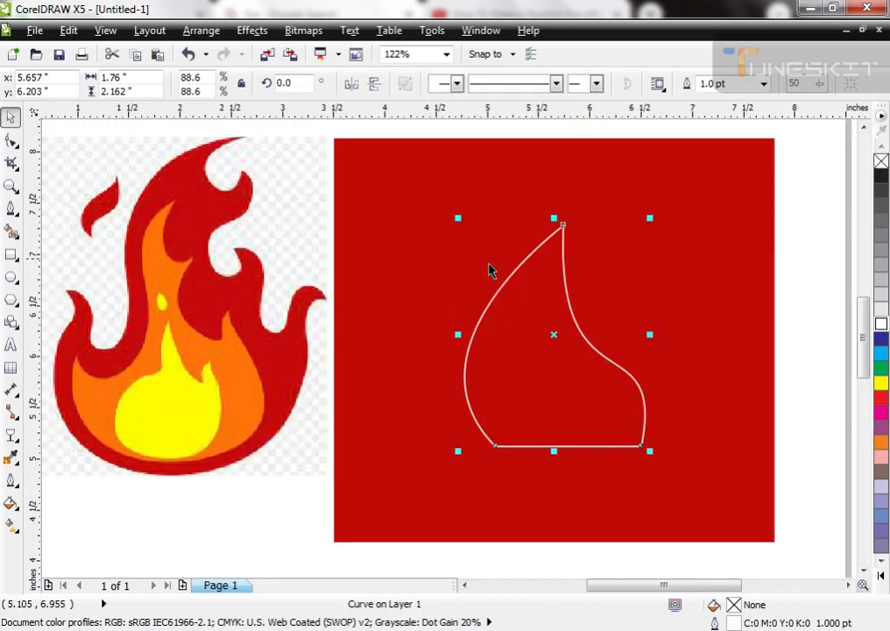
Step: Make seven successively smaller nested copies of the flame outline, anchored at its lower-left corner, and widen the smallest to about 0.77 inches
scroll(508, 289, "down", 2)
scroll(552, 350, "up", 3)
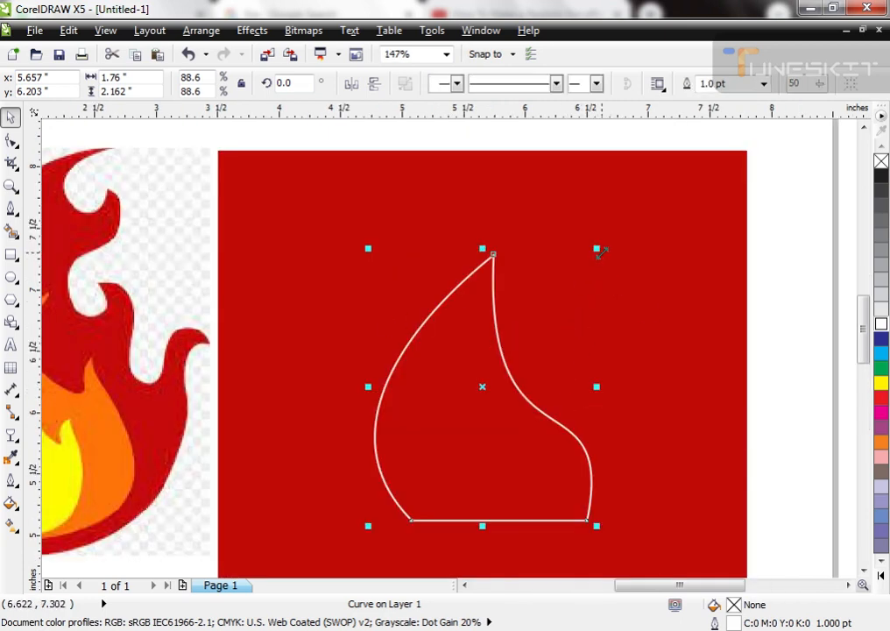
left_click_drag(597, 249, 587, 287)
key("ctrl+z")
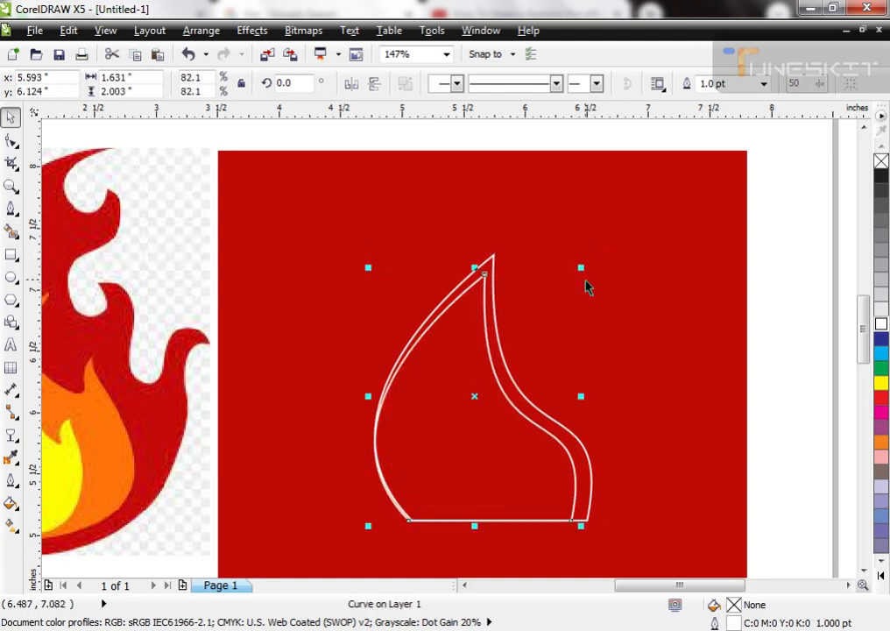
left_click_drag(580, 268, 539, 337)
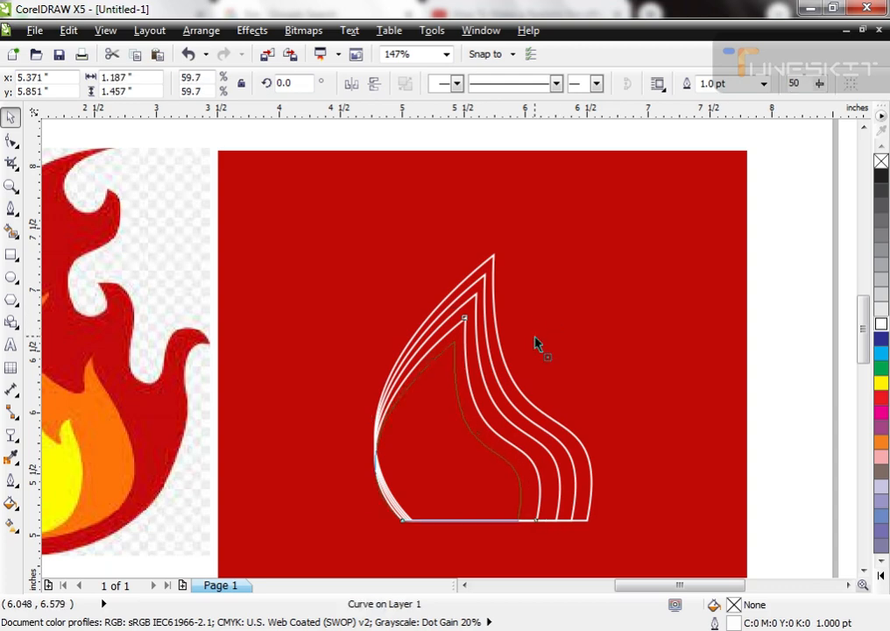
key("ctrl+r")
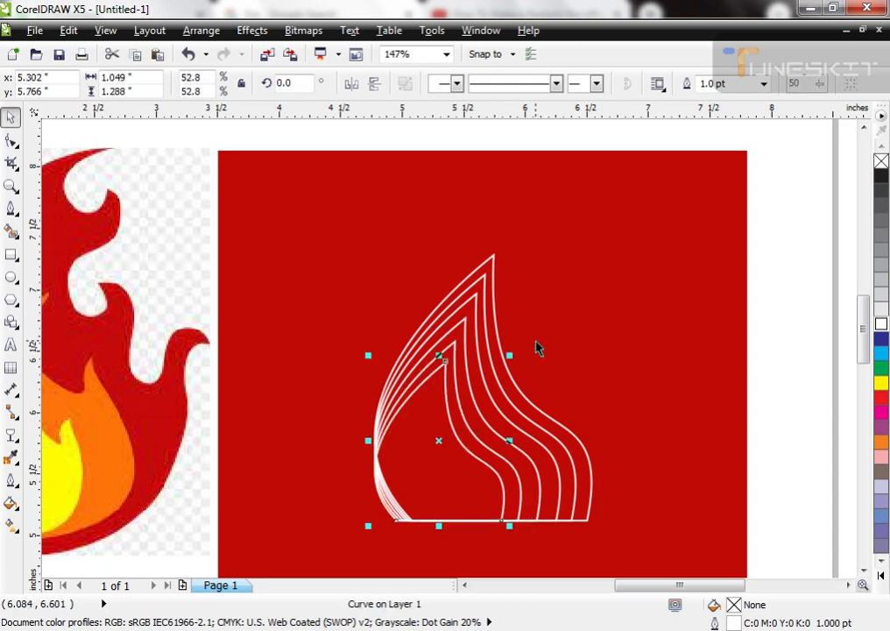
left_click_drag(512, 363, 468, 430)
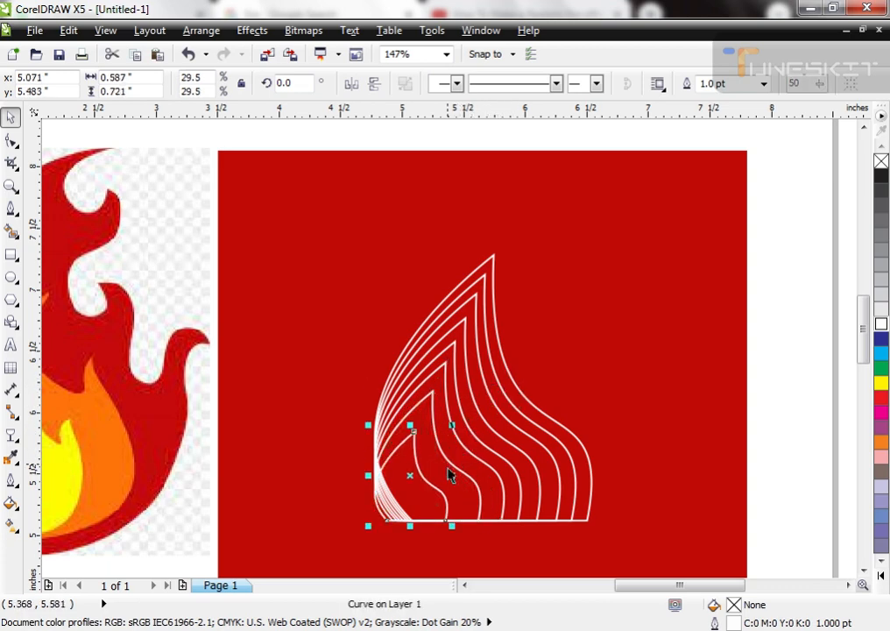
left_click_drag(453, 475, 475, 475)
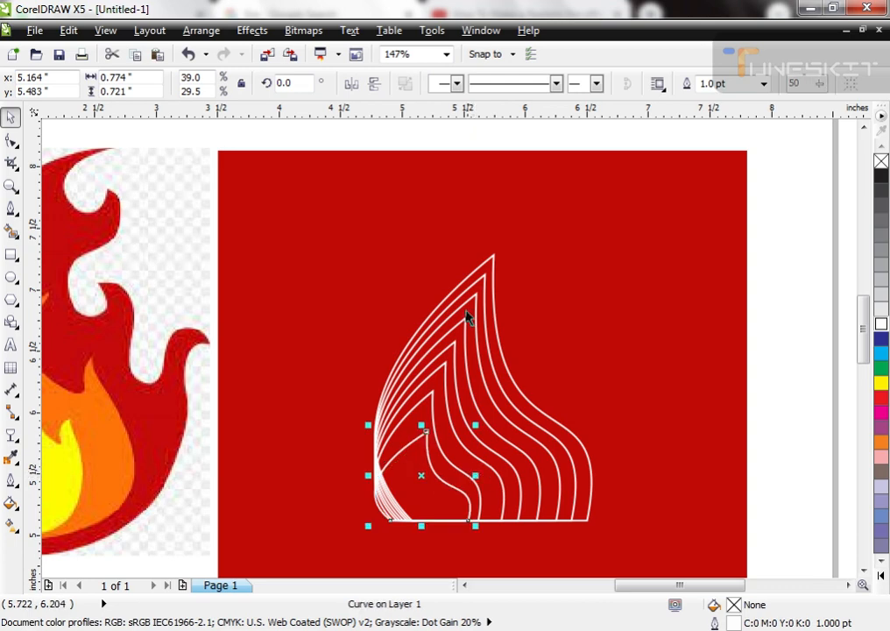
Step: Fill the red background rectangle behind the flame outlines with black
scroll(407, 342, "down", 3)
scroll(511, 373, "up", 3)
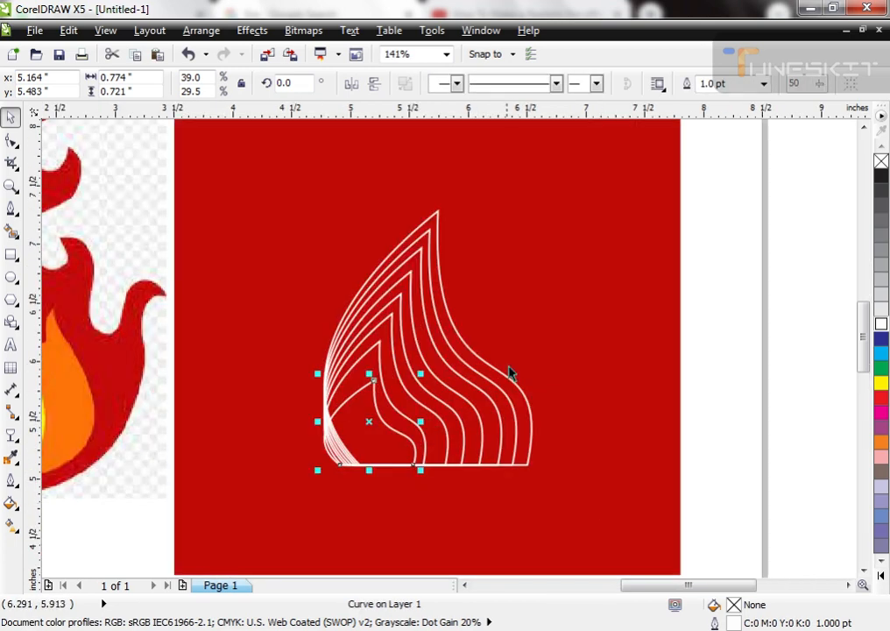
left_click(491, 375)
scroll(369, 254, "down", 3)
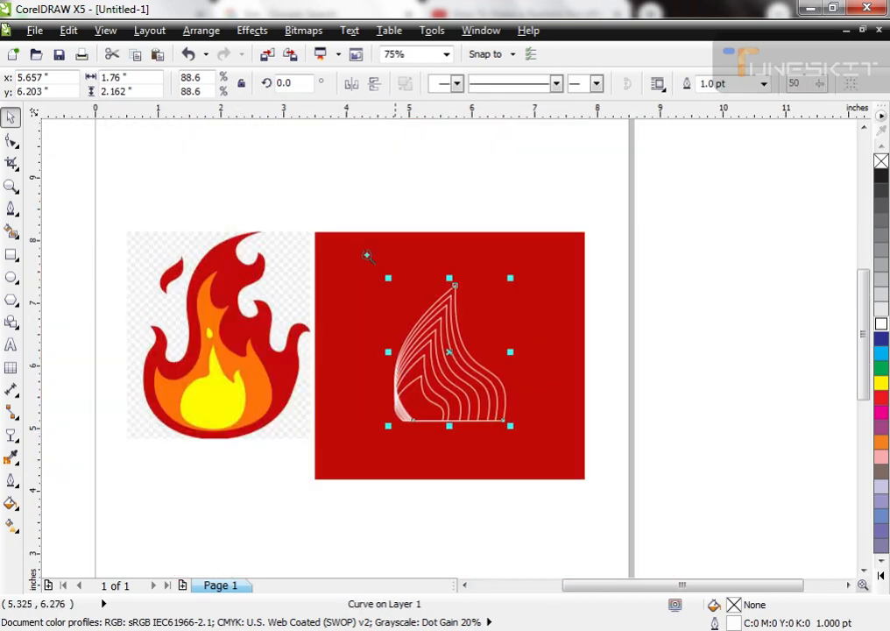
scroll(577, 452, "up", 3)
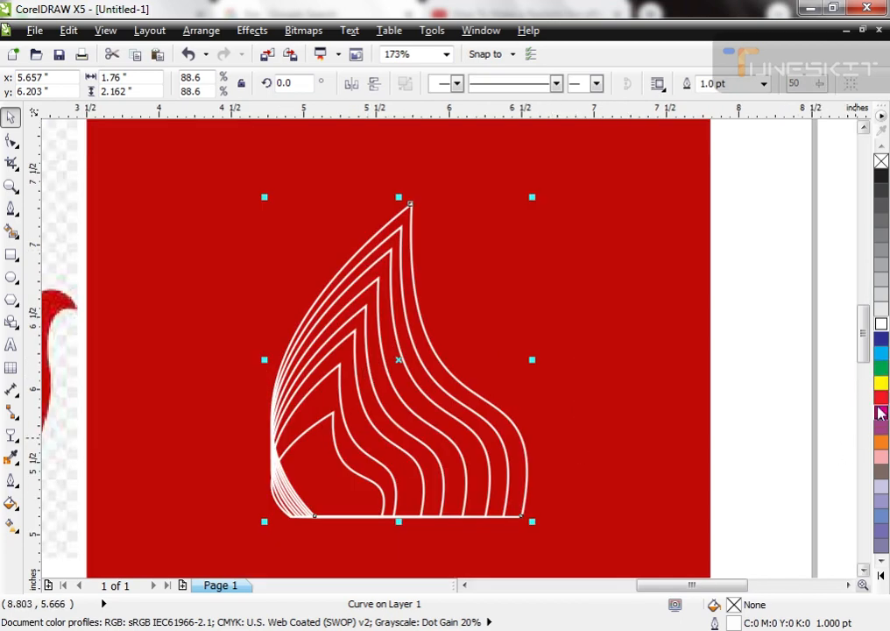
scroll(365, 317, "down", 3)
left_click_drag(199, 195, 648, 463)
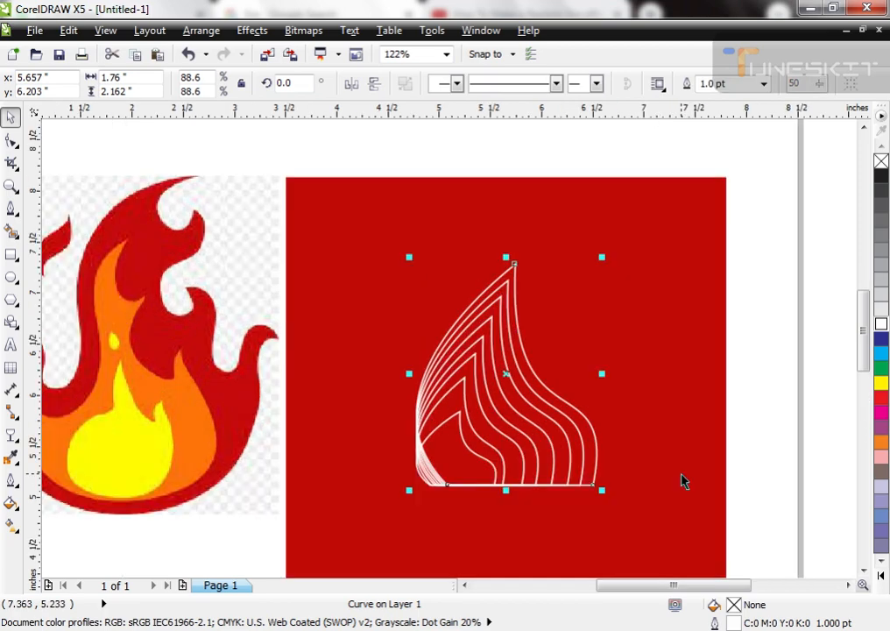
key("Tab")
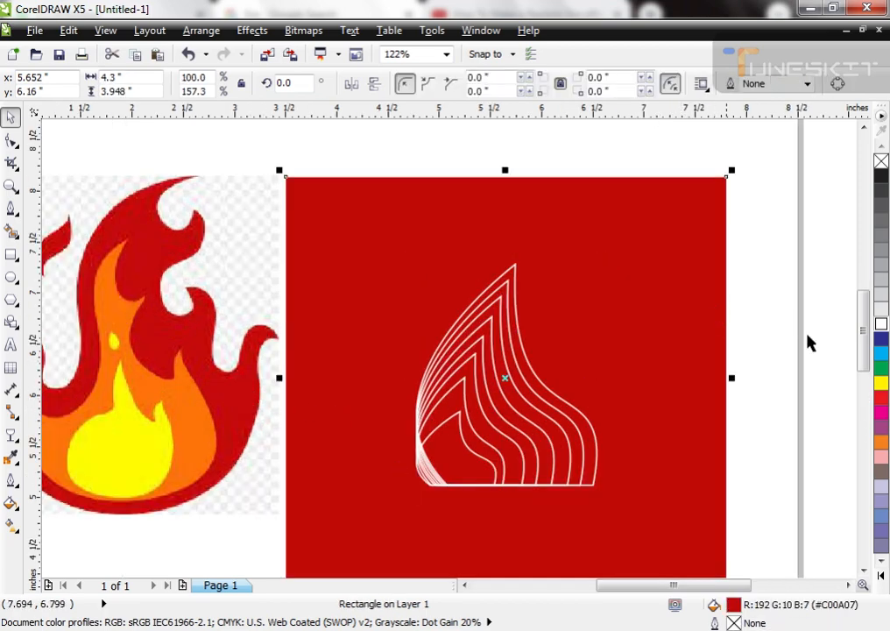
left_click(882, 178)
key("Escape")
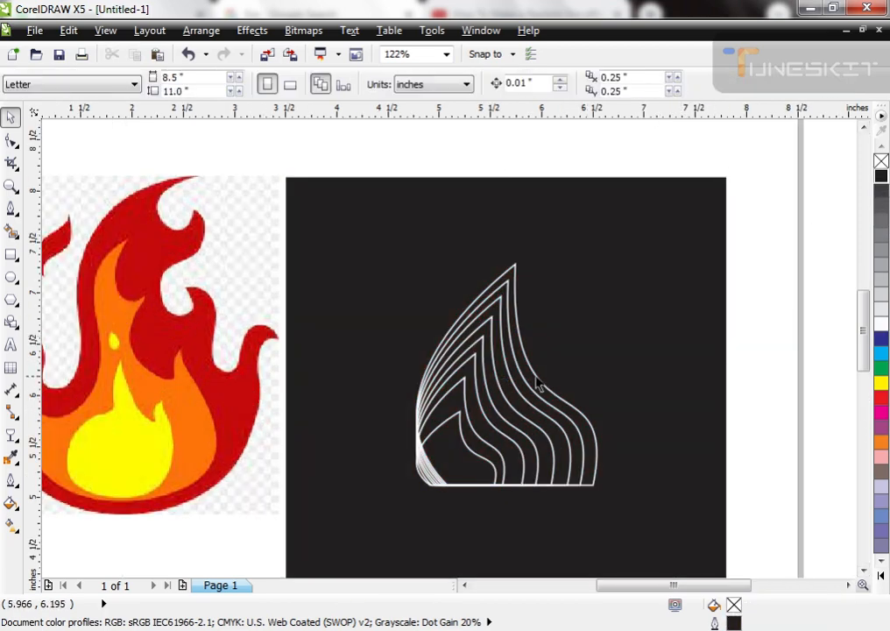
Step: Fill the three largest flame outlines, from the outside in, with red, orange and yellow sampled from the reference clip art
left_click(537, 383)
left_click(187, 343)
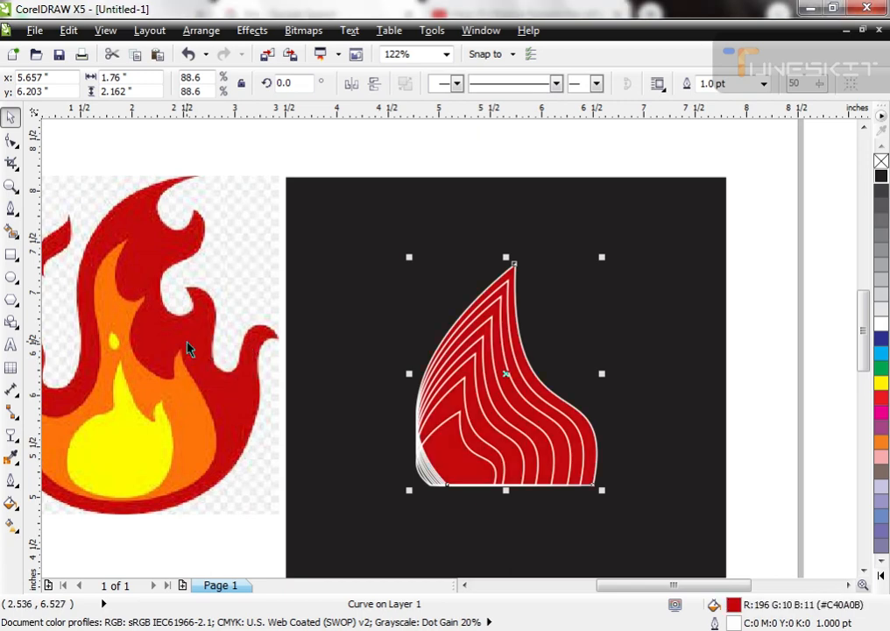
left_click(508, 293)
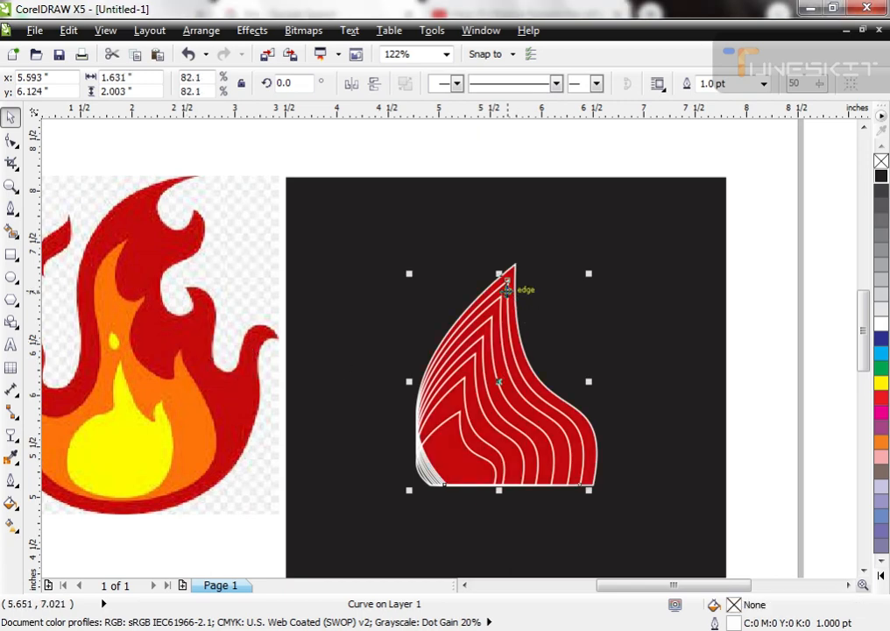
left_click(211, 392)
left_click(468, 387)
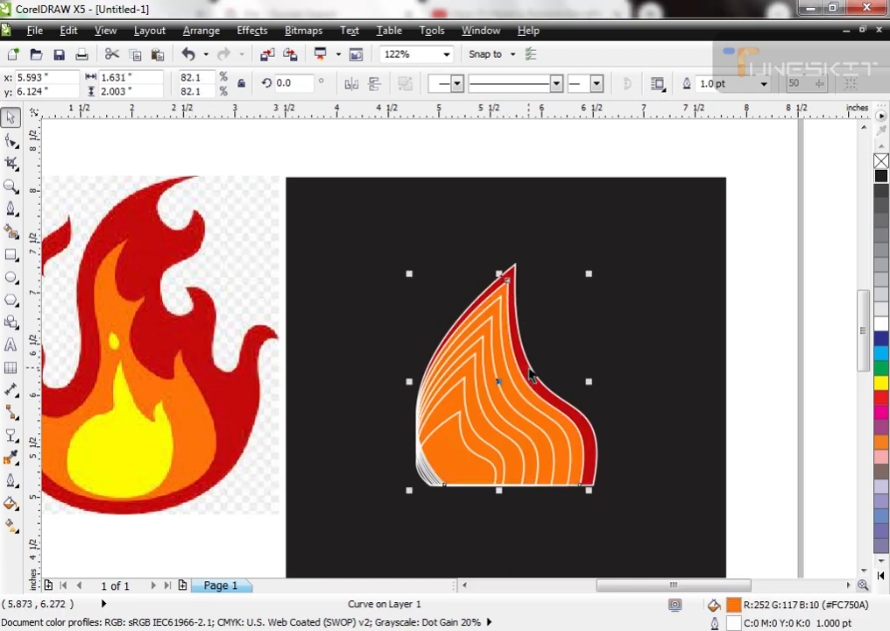
left_click(504, 341)
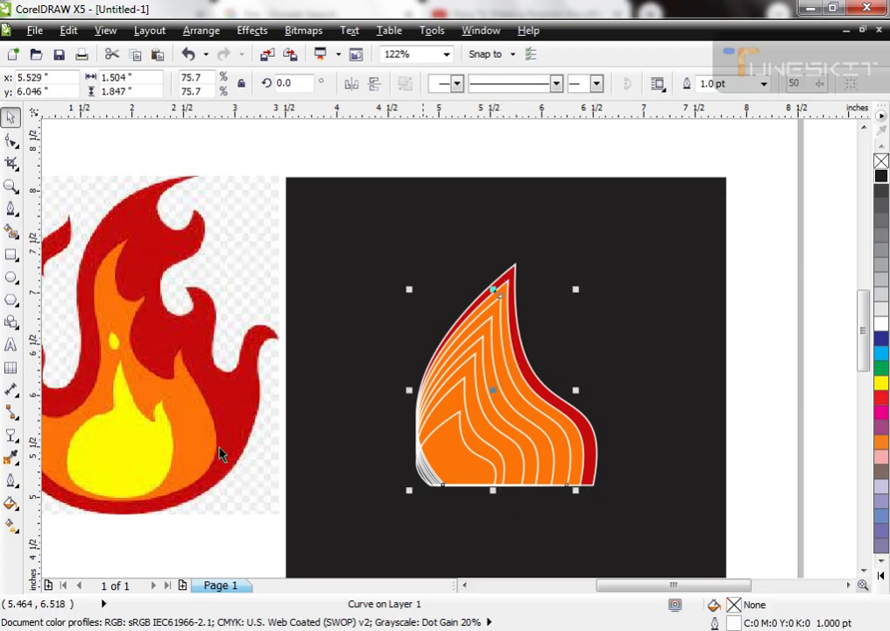
key("ctrl+shift+e")
left_click(137, 462)
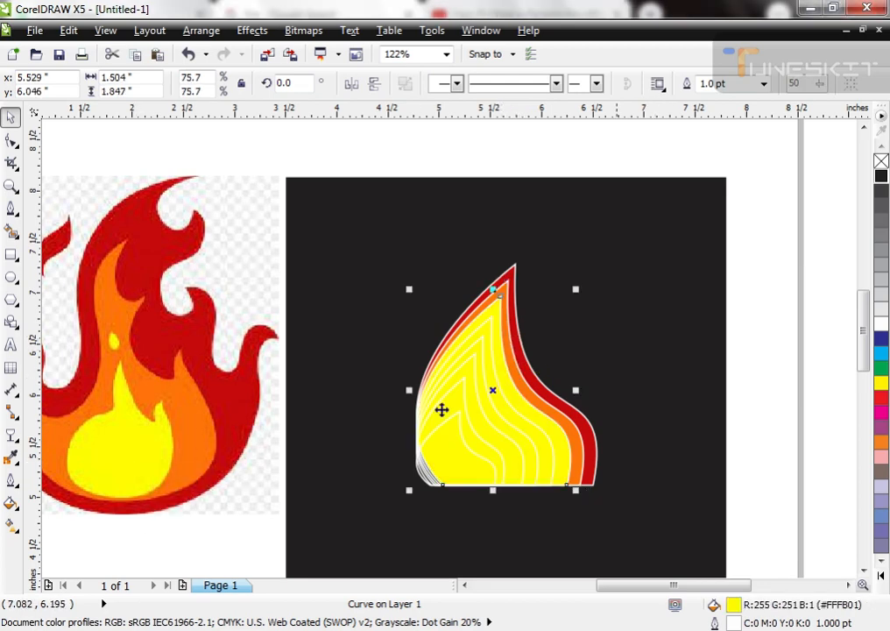
Step: Fill the fourth flame outline from the outside with the same dark red as the outermost band
left_click(488, 328)
left_click(488, 329)
left_click(733, 341)
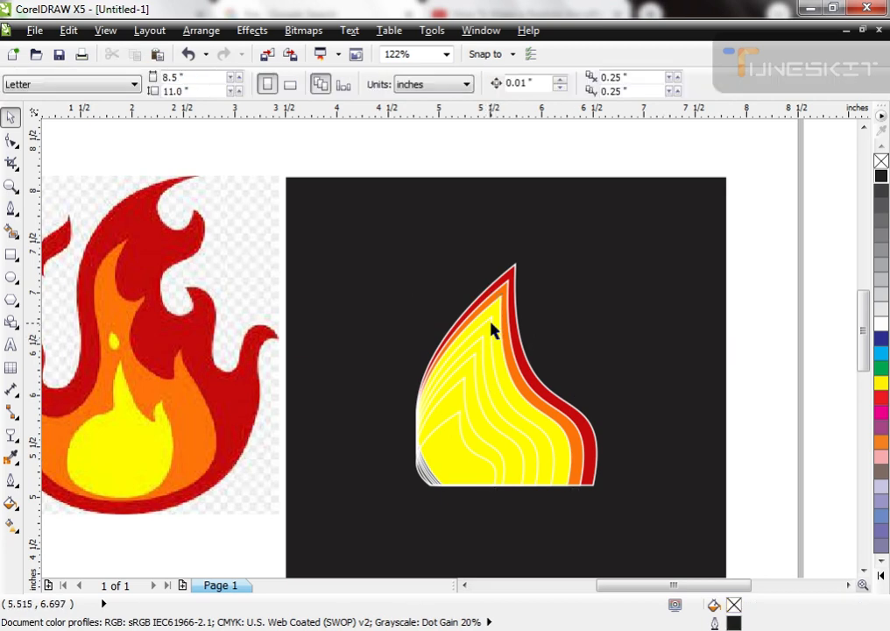
left_click(492, 330)
left_click(881, 397)
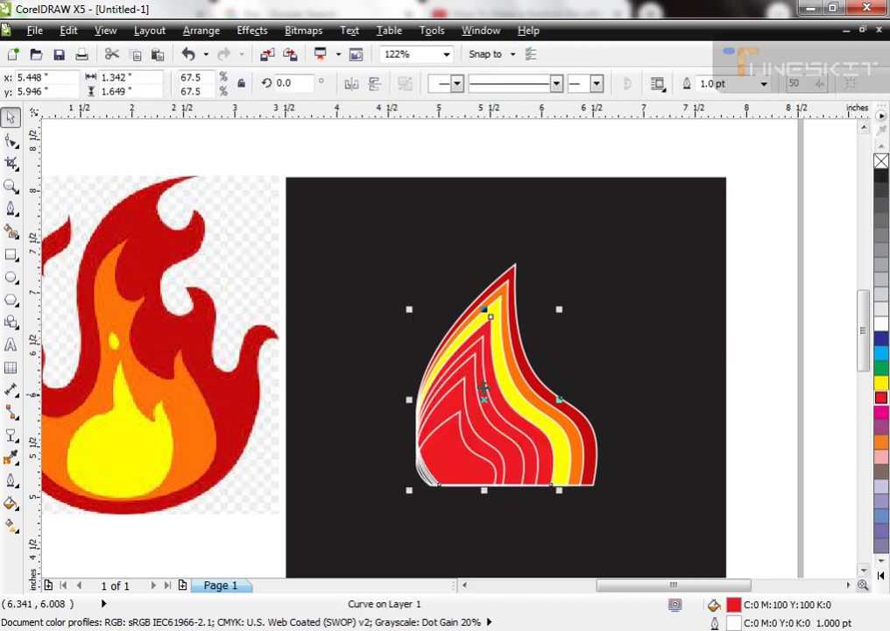
key("F2")
left_click_drag(441, 249, 613, 526)
key("ctrl+shift+e")
left_click(479, 355)
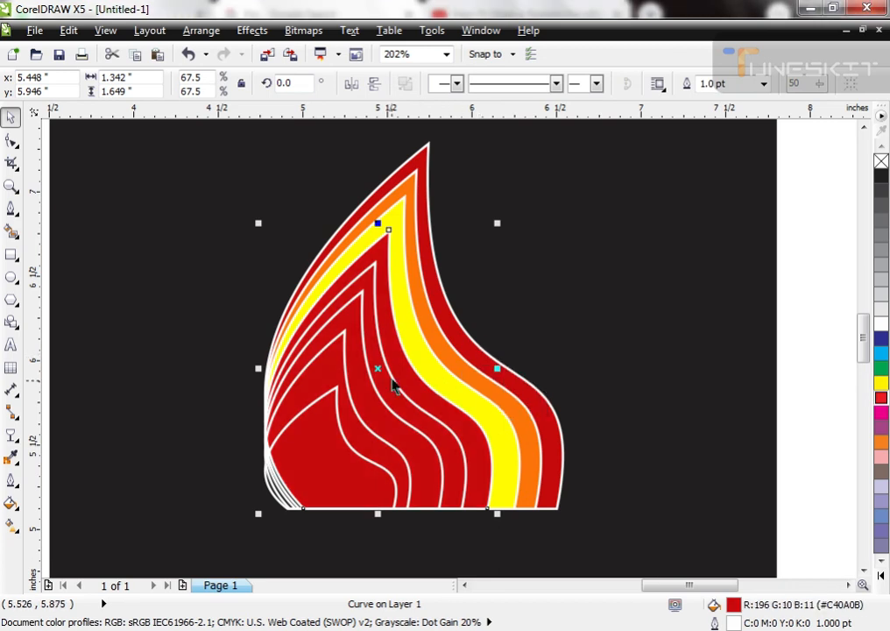
Step: Fill the fifth flame outline with the sampled orange and the sixth with the sampled dark red
left_click(391, 378)
key("ctrl+shift+e")
left_click(468, 371)
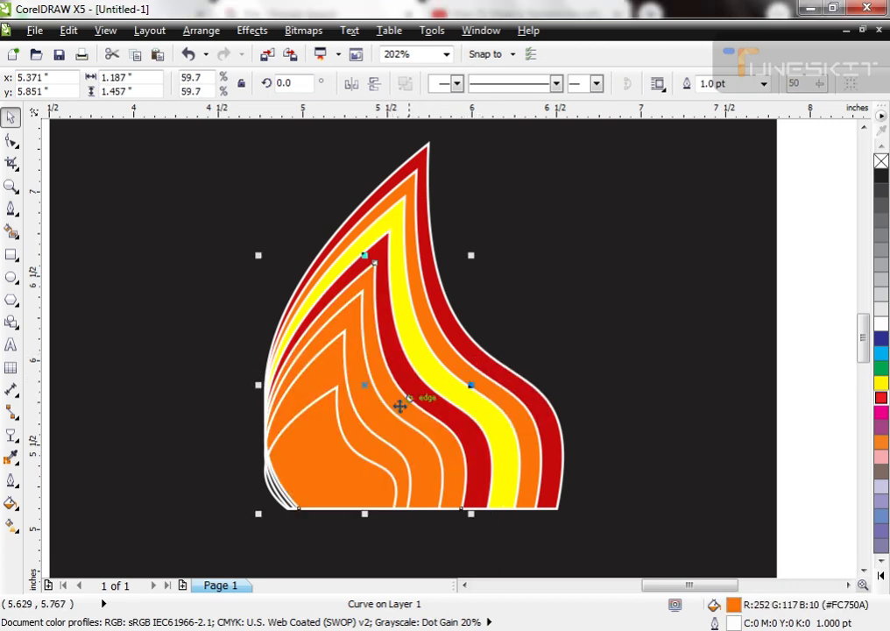
left_click(394, 408)
key("ctrl+shift+e")
left_click(455, 410)
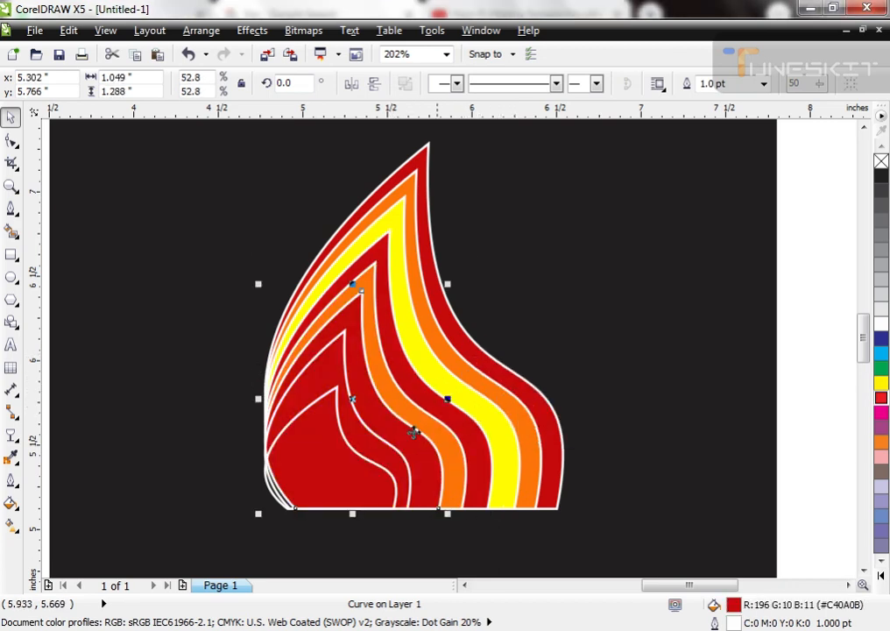
Step: Fill the seventh flame outline with the sampled orange and the innermost one with the background's black
left_click(379, 434)
key("ctrl+shift+e")
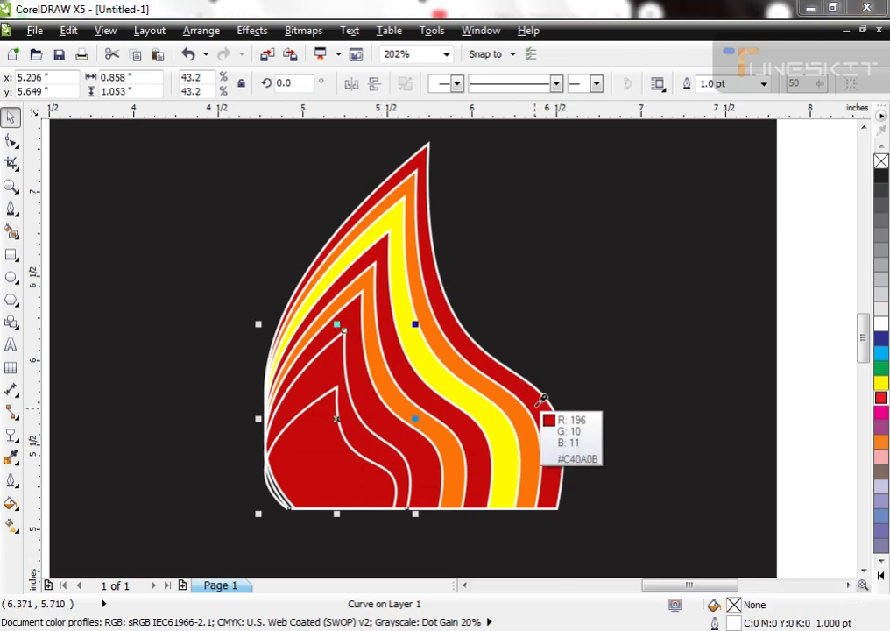
left_click(526, 419)
left_click(386, 462)
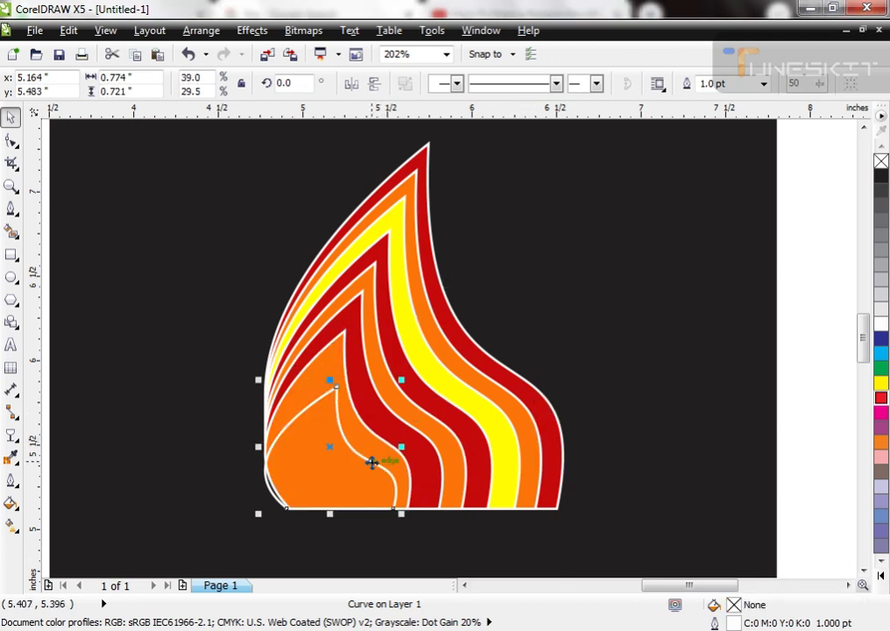
left_click(608, 406)
Step: Select all eight flame shapes and remove their white outlines
left_click(394, 458, "shift")
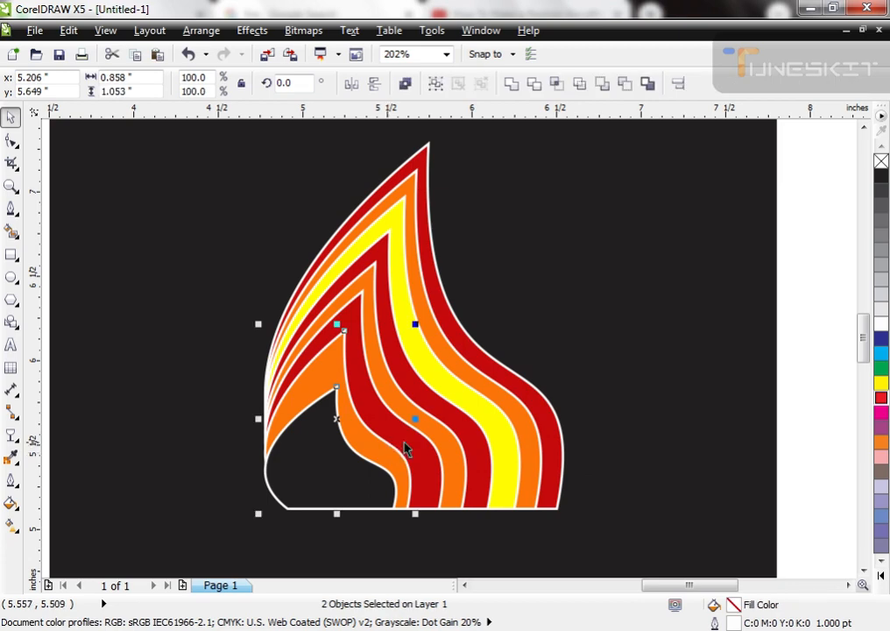
left_click(418, 440, "shift")
left_click(444, 437, "shift")
left_click(479, 437, "shift")
scroll(466, 398, "down", 1)
left_click_drag(733, 262, 314, 481)
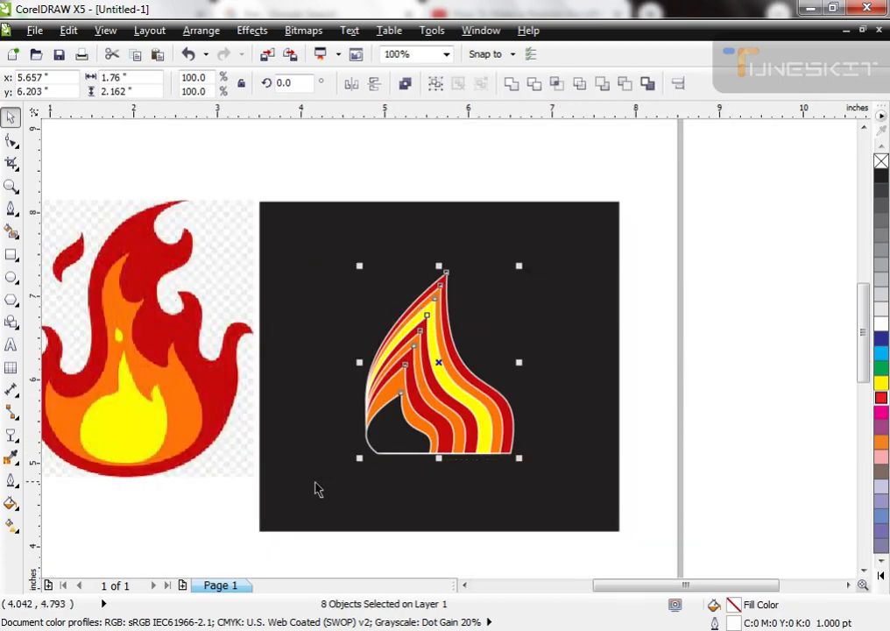
right_click(882, 161)
scroll(560, 325, "up", 1)
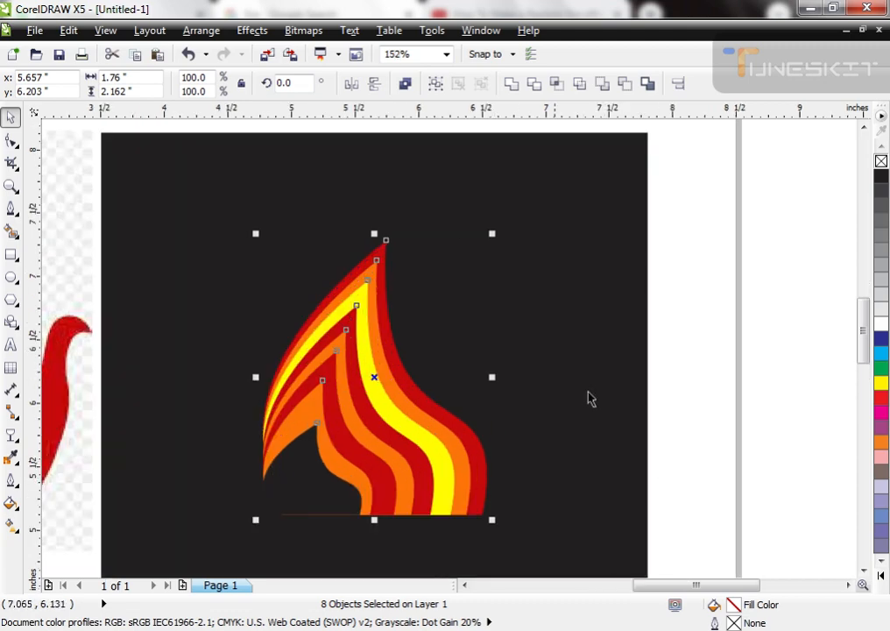
Step: Apply a uniform transparency to all eight flame shapes with the Transparency tool
key("space")
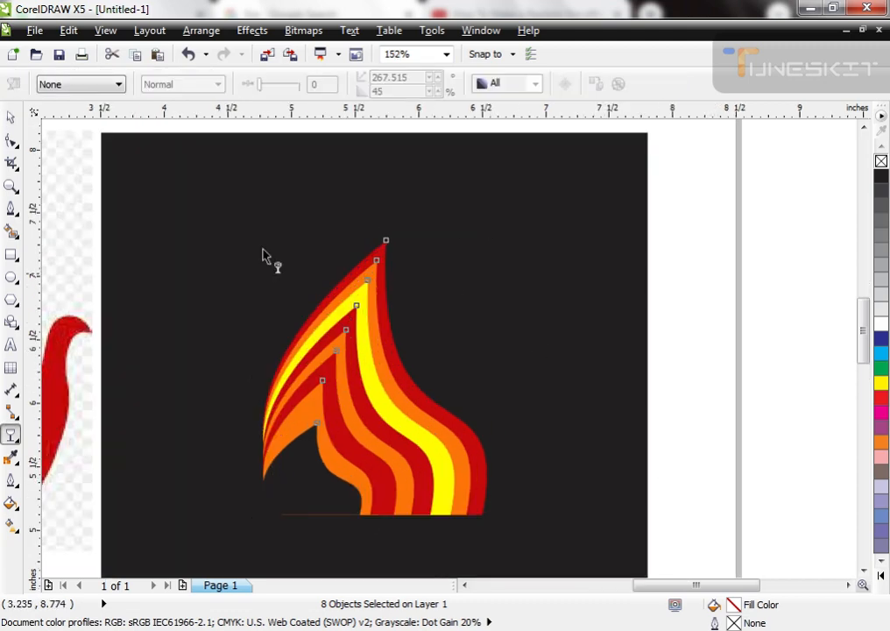
left_click(14, 442)
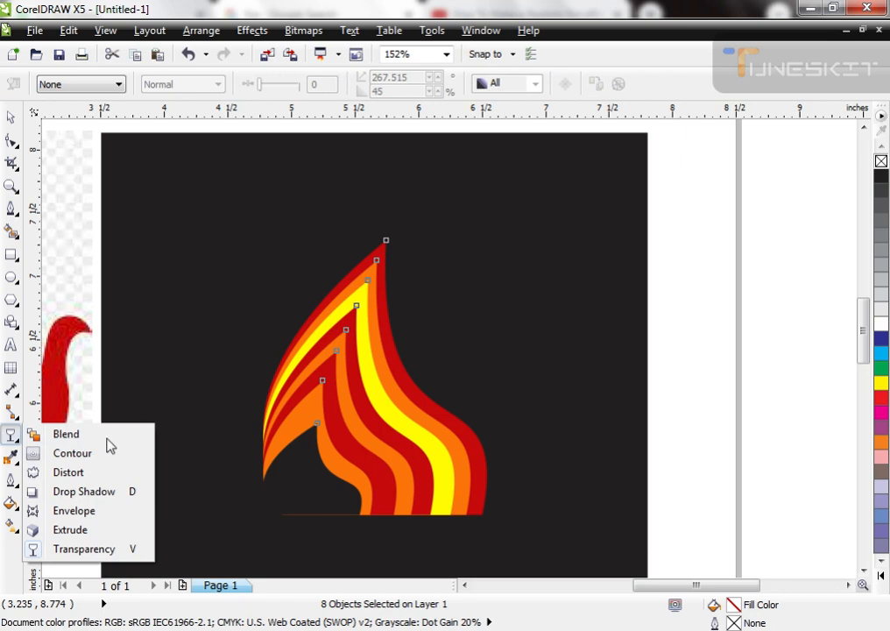
left_click(16, 443)
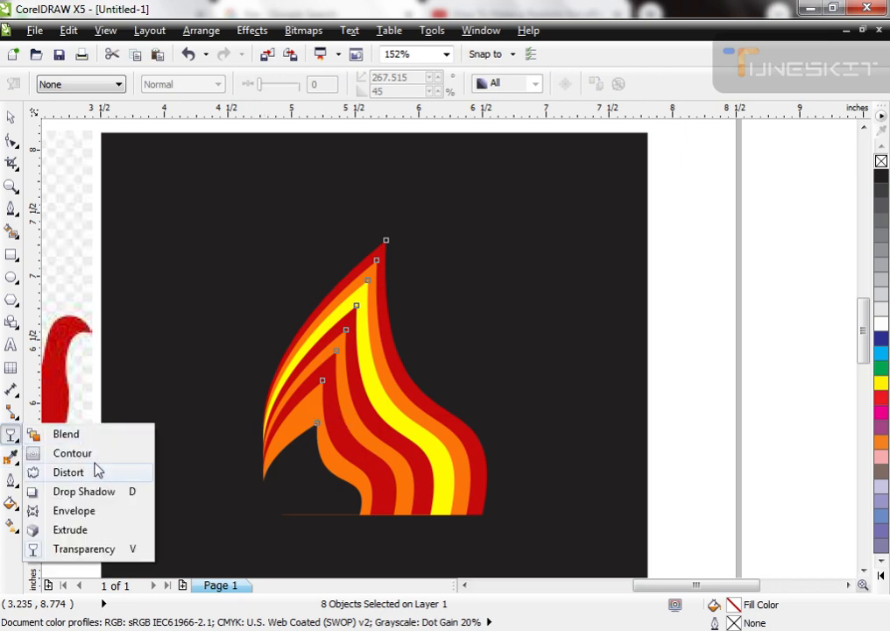
left_click(87, 549)
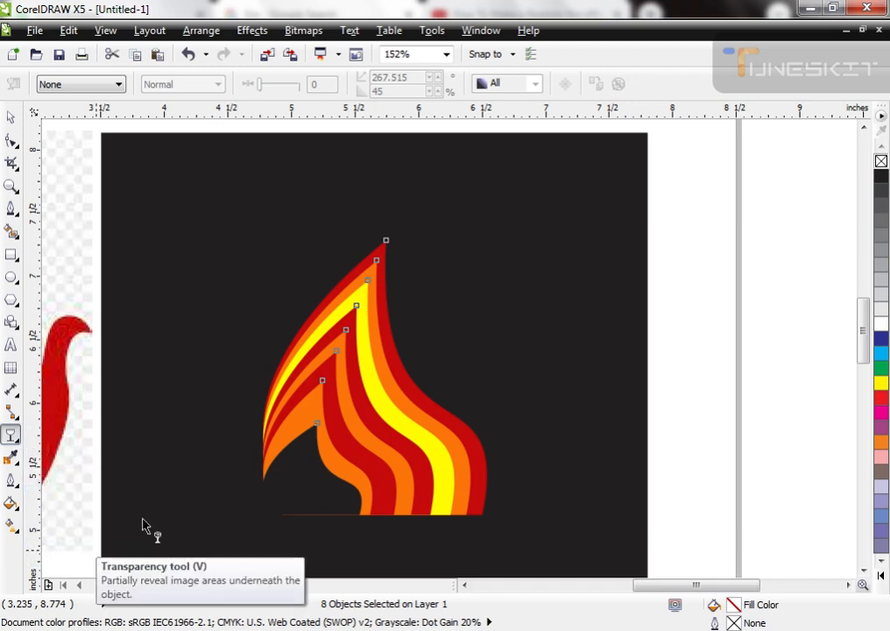
left_click(71, 85)
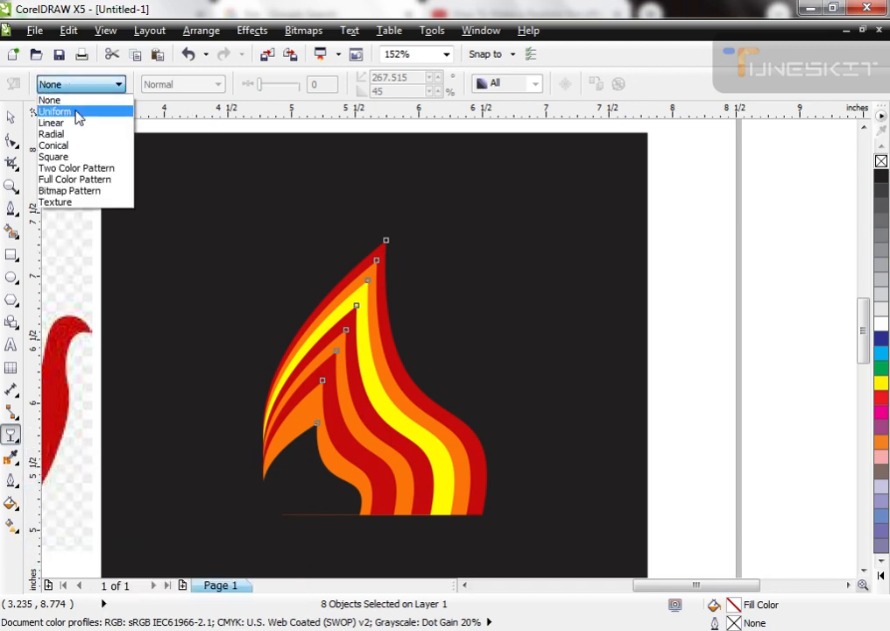
left_click(54, 111)
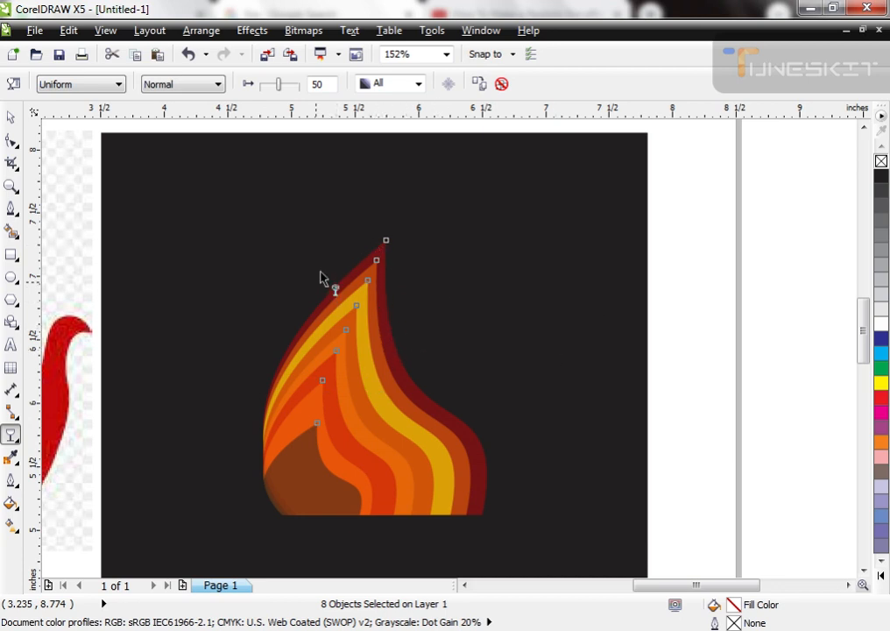
Step: Try the Add merge mode for the transparency of the eight flame shapes
left_click(197, 84)
left_click(154, 111)
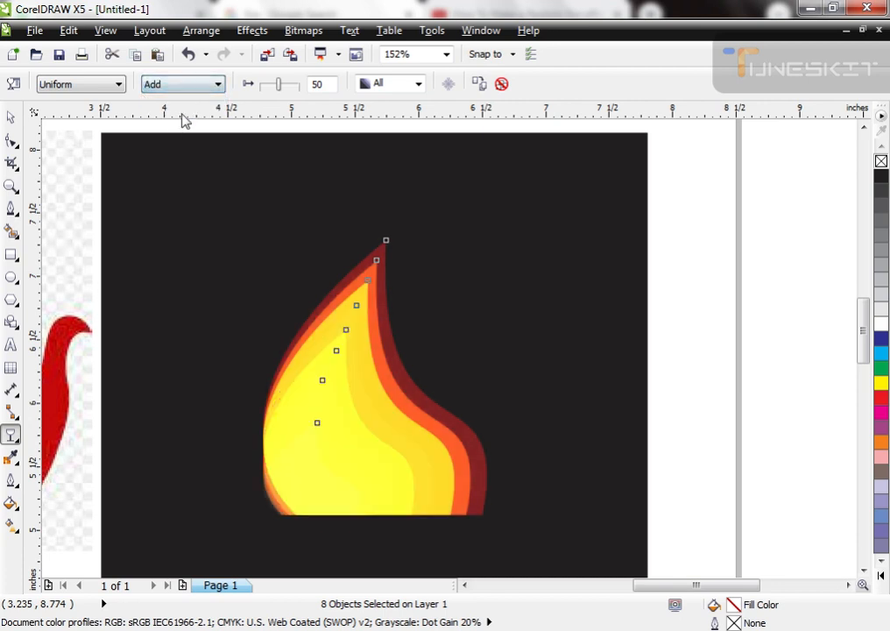
key("space")
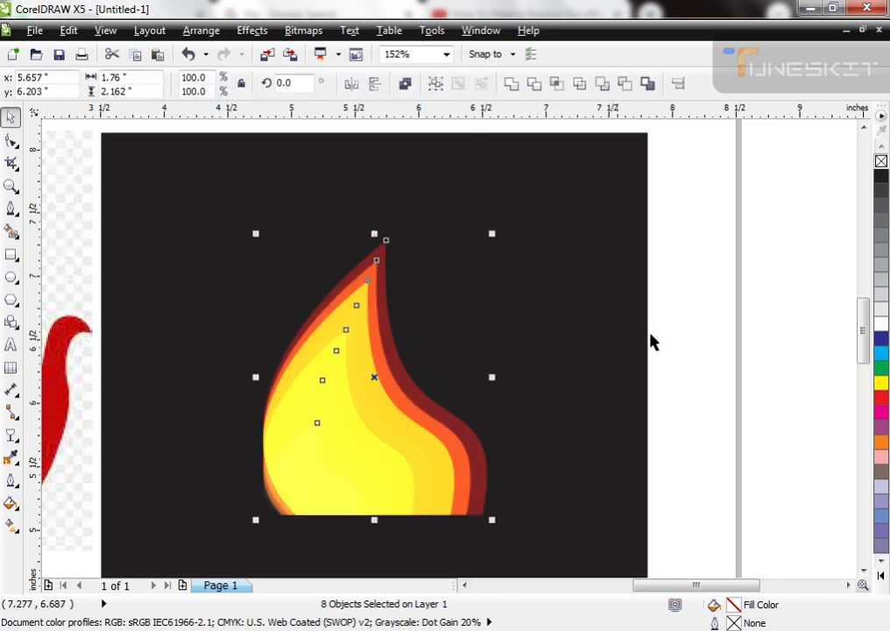
Step: Try a magenta fill on the second-smallest flame shape and undo it together with the Add merge mode
left_click(653, 341)
left_click(433, 473)
key("ctrl+z")
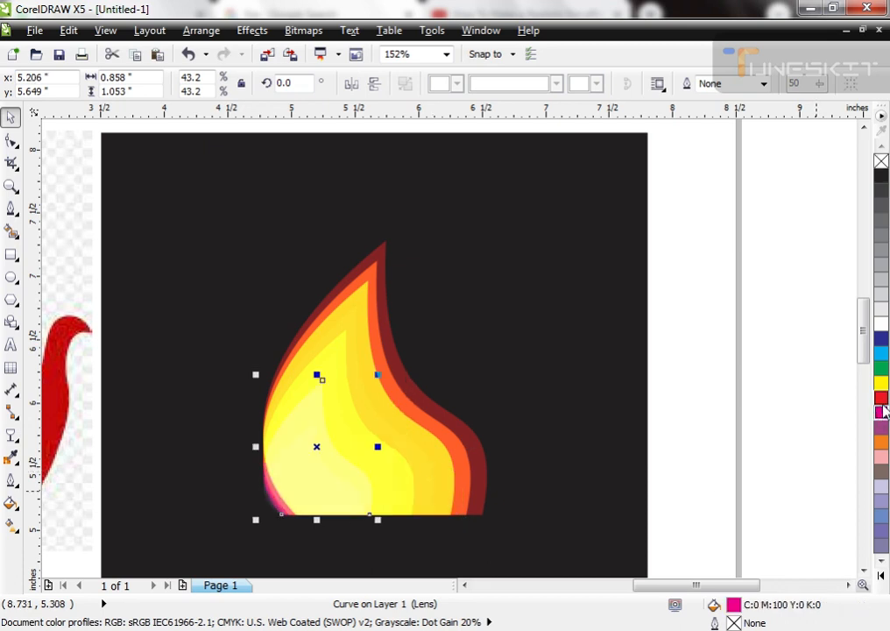
key("ctrl+z")
key("ctrl+z")
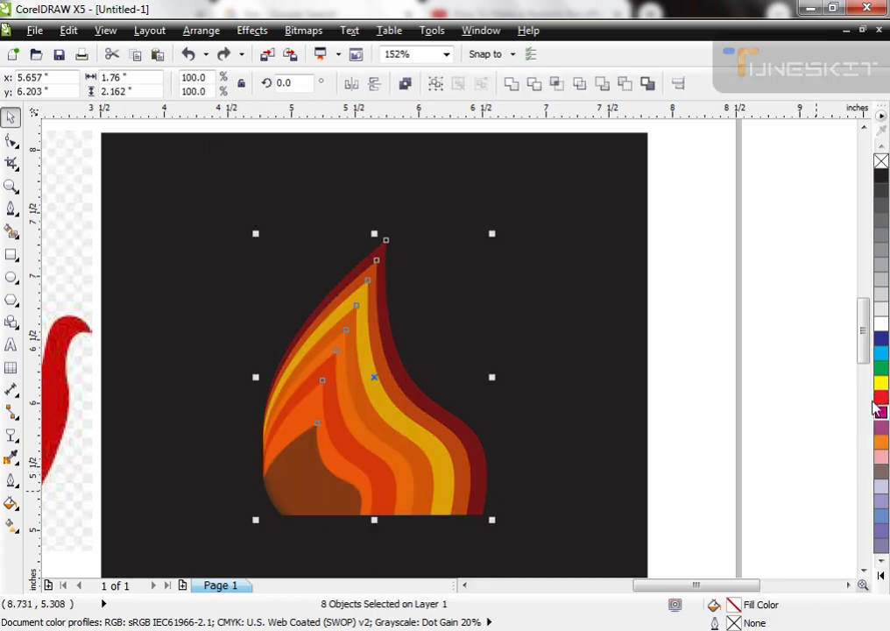
left_click(808, 412)
left_click_drag(380, 287, 407, 270)
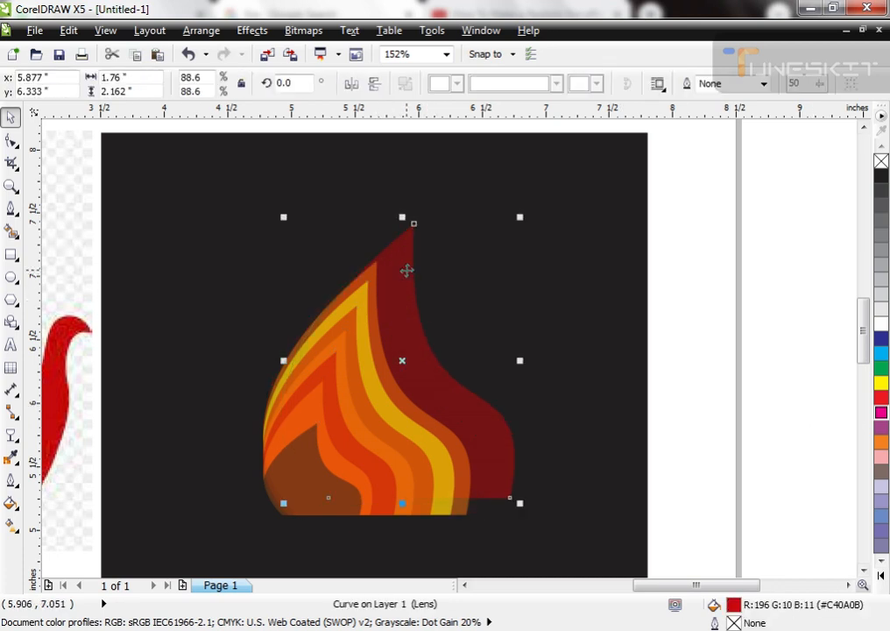
key("ctrl+z")
Step: Reselect all eight flame shapes and set their uniform transparency to 90
key("space")
key("space")
left_click_drag(646, 195, 189, 524)
key("space")
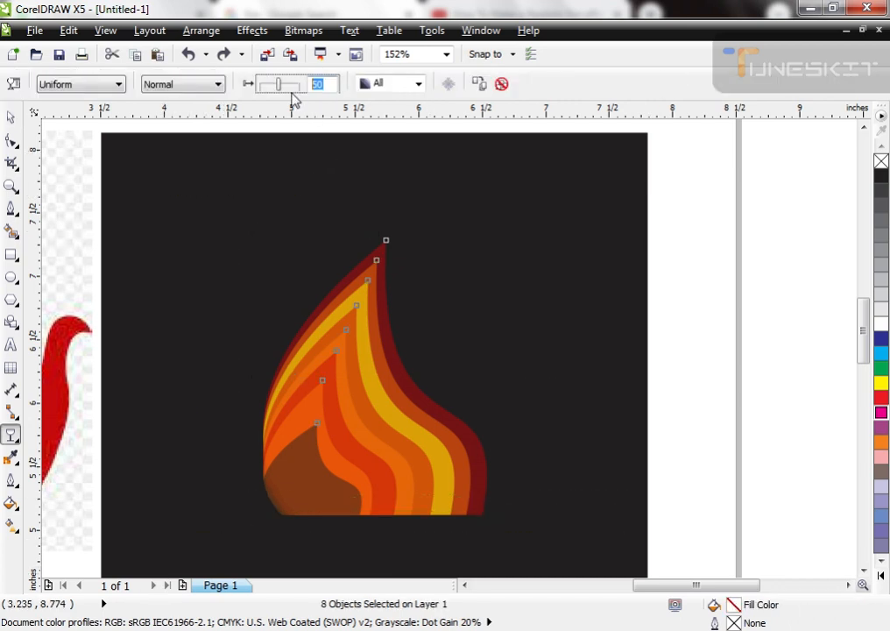
type("90")
key("Return")
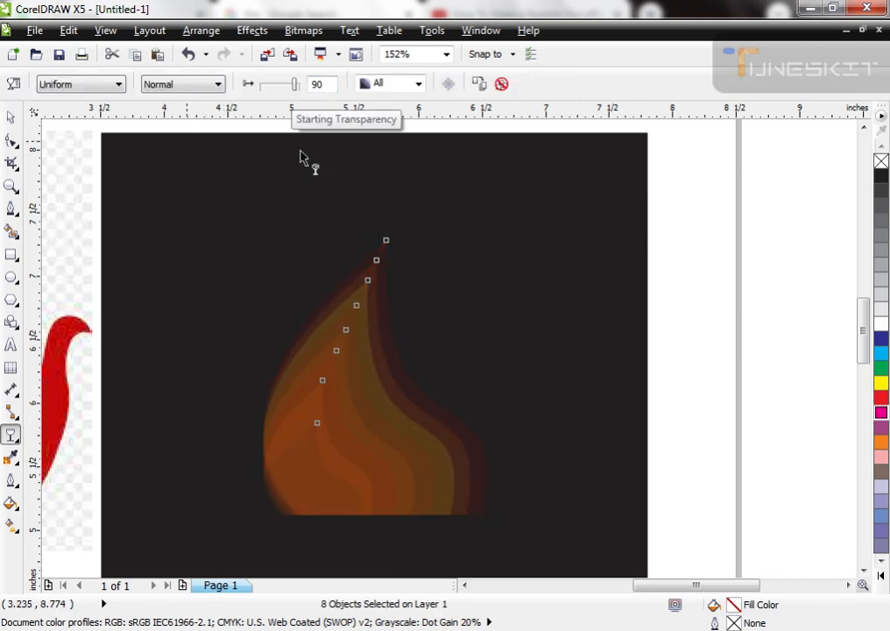
Step: Set the uniform transparency of the eight flame shapes to 50
left_click_drag(334, 86, 241, 92)
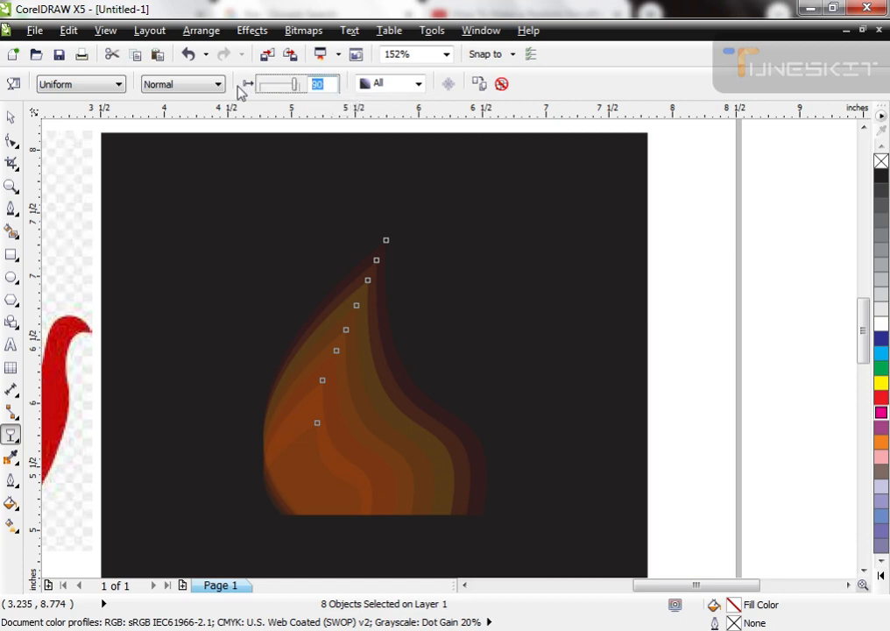
type("50")
key("Return")
left_click_drag(329, 85, 180, 112)
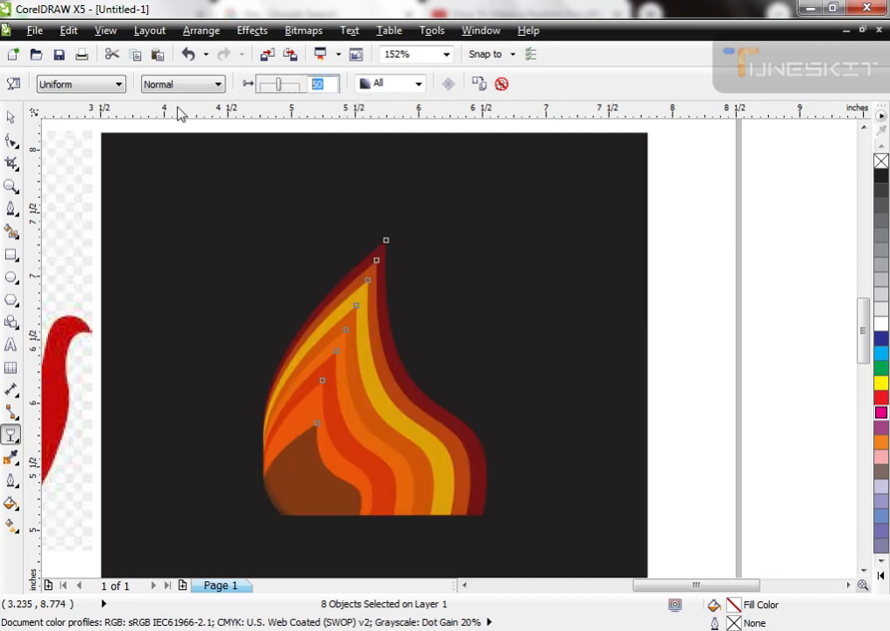
key("Return")
key("ctrl+z")
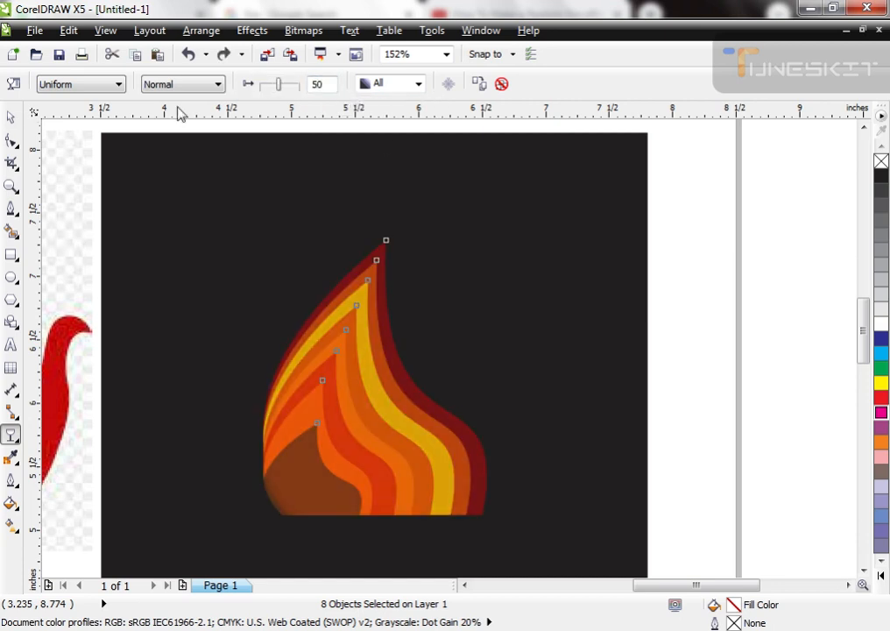
Step: Group the dark red outermost flame shape with the second flame shape
key("space")
left_click(764, 365)
key("F2")
left_click_drag(314, 231, 489, 380)
left_click_drag(420, 188, 432, 176)
key("ctrl+z")
left_click(359, 269, "shift")
left_click_drag(360, 274, 374, 244)
key("ctrl+z")
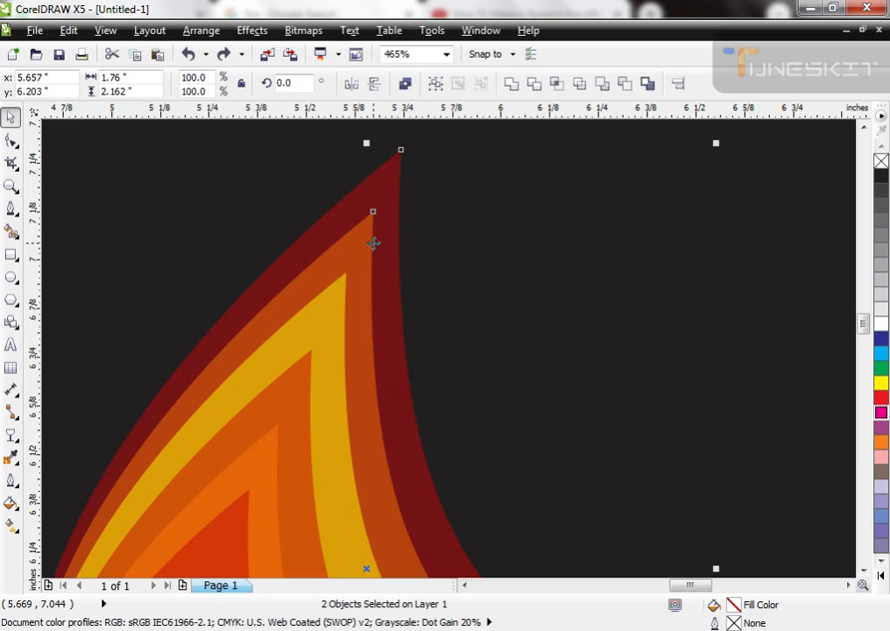
scroll(406, 202, "down", 4)
key("F2")
left_click_drag(332, 182, 497, 357)
key("ctrl+g")
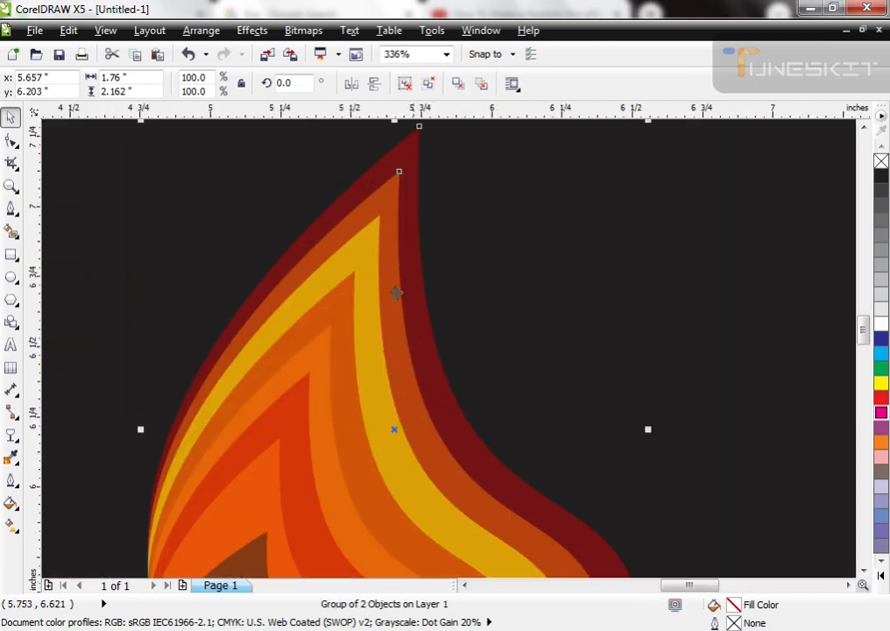
Step: Group the yellow third flame shape with the fourth flame shape
left_click(374, 251)
left_click_drag(374, 250, 380, 228)
key("ctrl+z")
left_click(349, 304, "shift")
left_click_drag(346, 320, 359, 270)
key("ctrl+z")
key("ctrl+g")
scroll(308, 219, "down", 5)
scroll(364, 343, "up", 4)
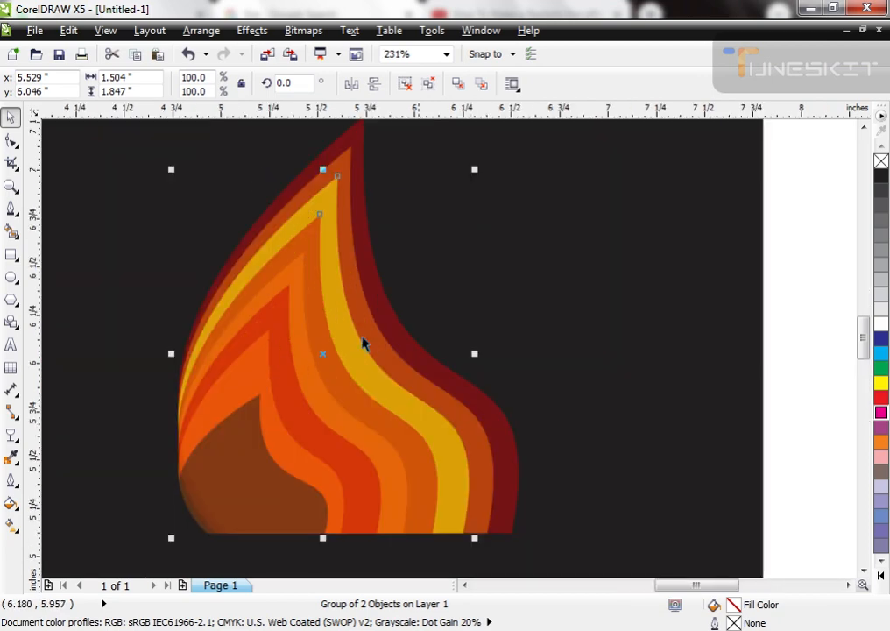
Step: Group the fifth flame shape with the sixth flame shape
left_click_drag(322, 268, 315, 241)
key("ctrl+z")
key("ctrl+z")
left_click(281, 310, "shift")
left_click_drag(283, 320, 296, 282)
Step: Try moving the inner flame shapes out of place and undo the moves
key("ctrl+z")
key("ctrl+g")
left_click_drag(254, 376, 284, 318)
key("ctrl+z")
scroll(296, 316, "down", 2)
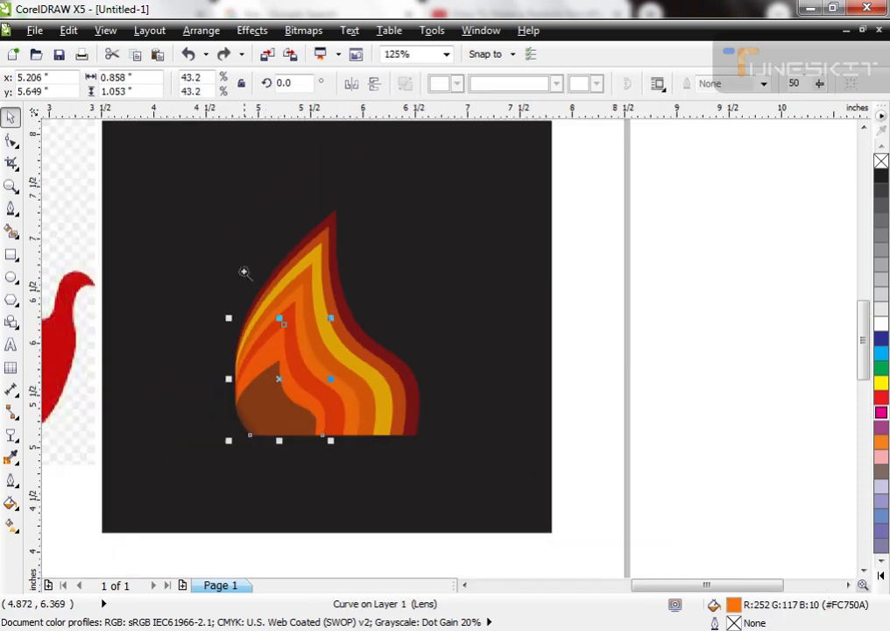
left_click_drag(192, 211, 402, 458)
scroll(237, 384, "up", 3)
left_click_drag(342, 372, 419, 362)
key("ctrl+z")
key("ctrl+z")
left_click_drag(307, 420, 140, 412)
key("ctrl+z")
Step: Duplicate the black innermost flame shape at about 0.61 by 0.57 inches and fill the copy white
left_click(305, 366)
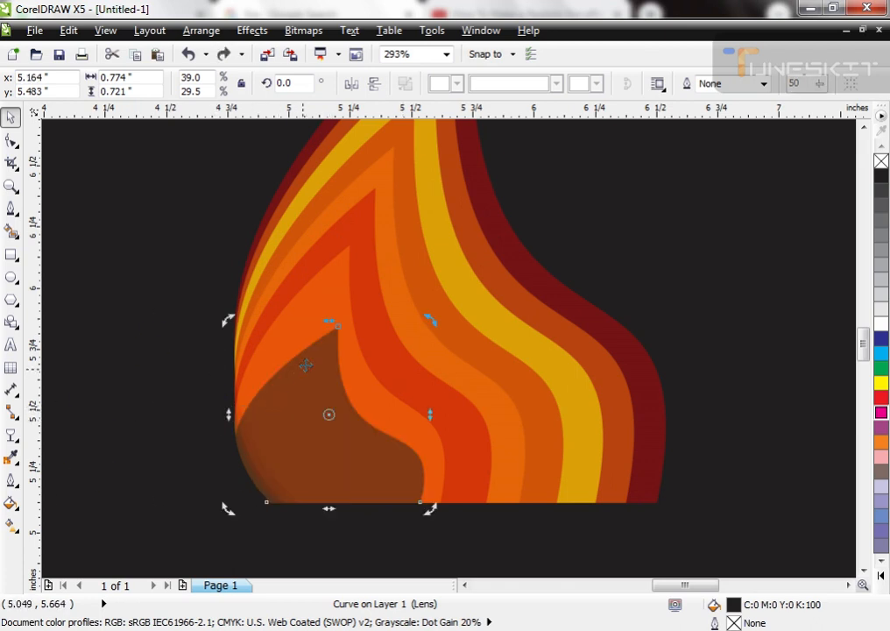
left_click(280, 385)
left_click_drag(431, 324, 426, 360)
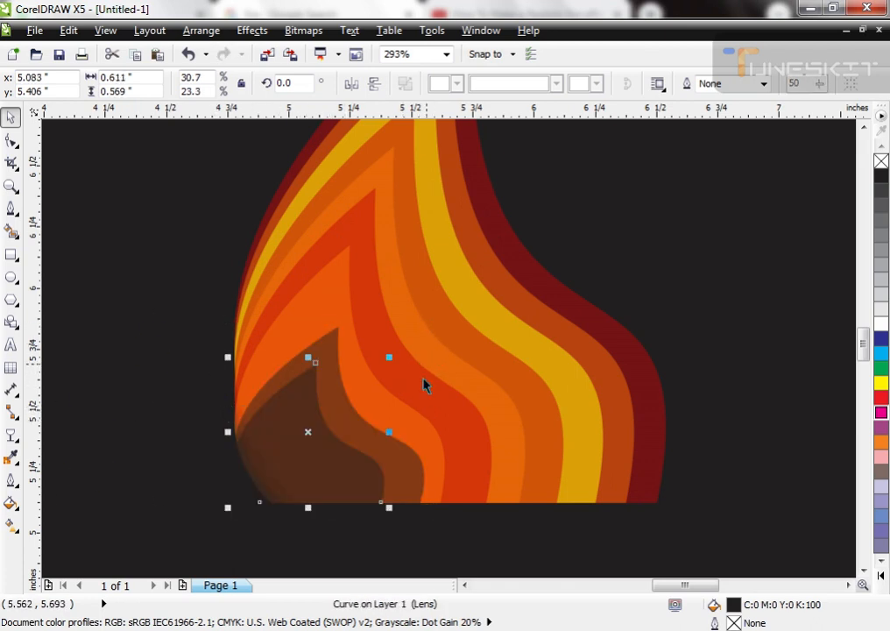
Step: Group the orange seventh flame shape with the small white innermost copy
left_click(399, 479, "shift")
left_click(377, 537)
left_click(349, 464)
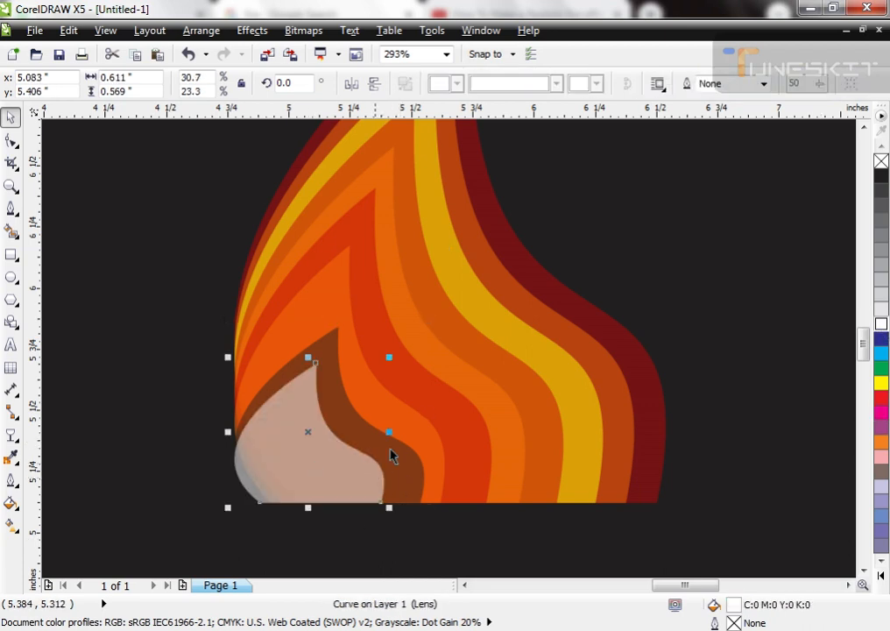
left_click(387, 452)
left_click(319, 454)
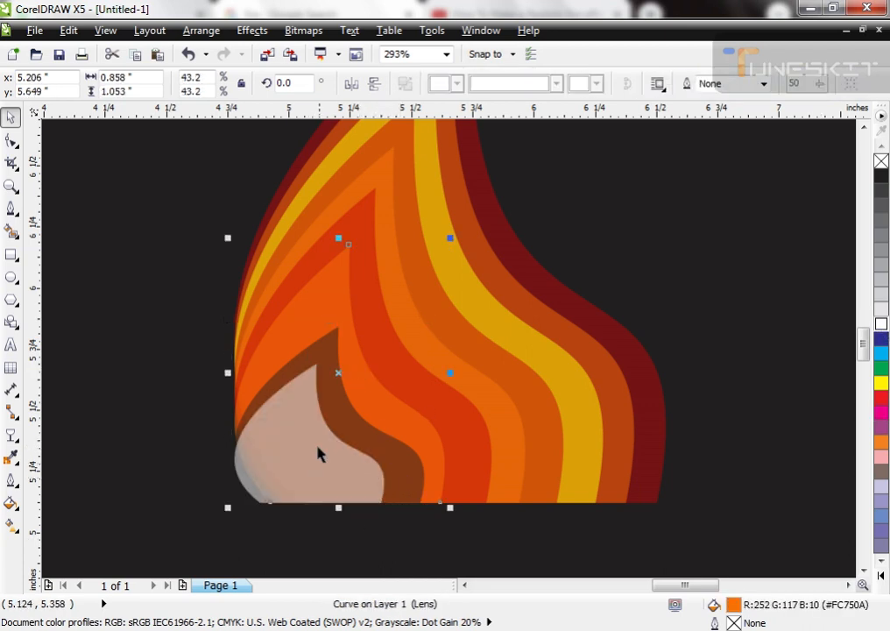
left_click(311, 456, "shift")
key("ctrl+g")
left_click_drag(314, 455, 350, 450)
key("ctrl+z")
Step: Shift the inner group aside, move the black flame shape out to the left of the flame and fill it orange
left_click_drag(249, 442, 310, 437)
left_click(247, 434)
left_click_drag(237, 438, 86, 445)
left_click_drag(156, 454, 104, 419)
left_click(868, 440)
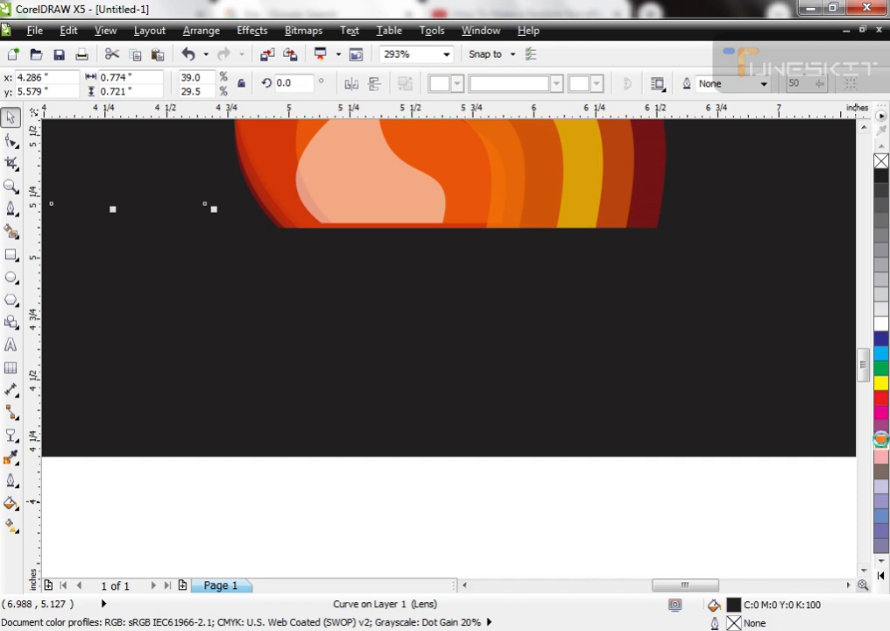
left_click(882, 442)
Step: Align the orange-and-white inner group with the left and bottom edges of the group of fifth and sixth shapes
scroll(377, 465, "down", 3)
scroll(566, 479, "up", 2)
left_click(348, 343)
left_click(311, 321, "shift")
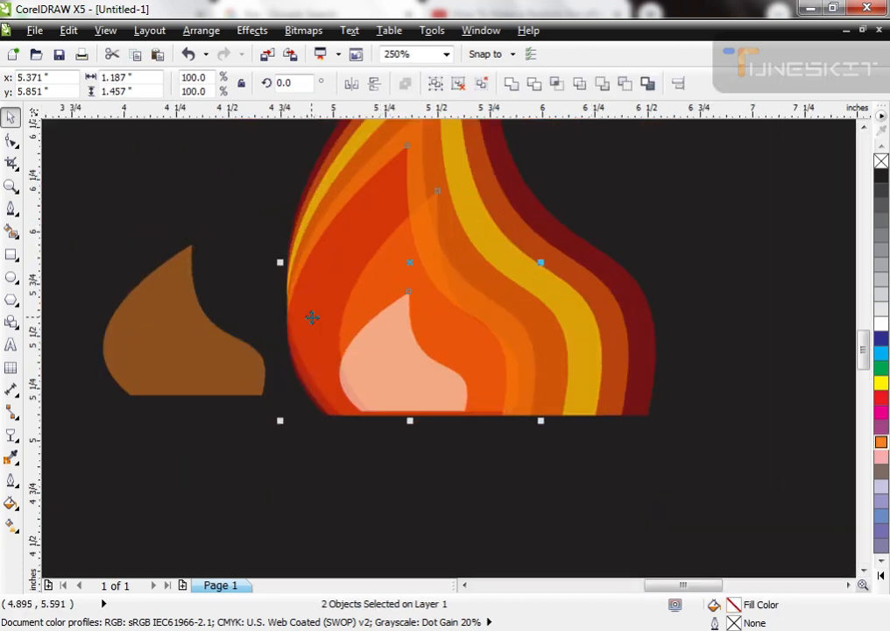
key("c")
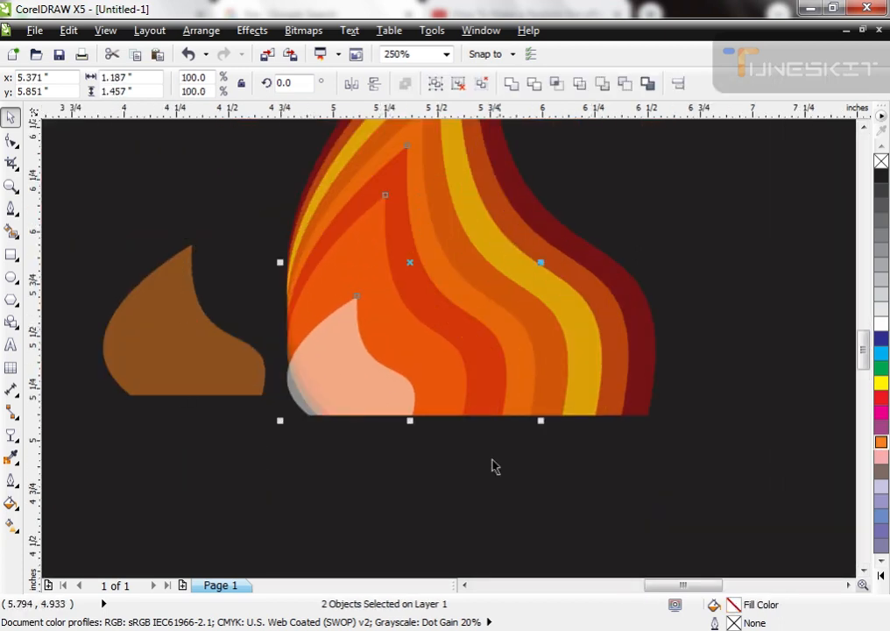
scroll(473, 463, "down", 1)
scroll(692, 434, "down", 1)
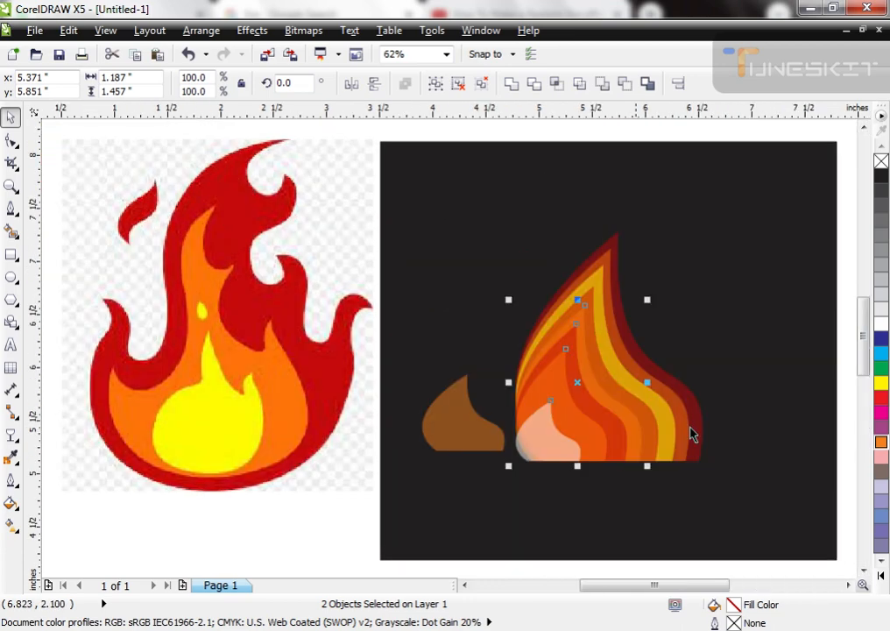
scroll(457, 350, "down", 1)
key("F2")
left_click_drag(462, 248, 683, 400)
scroll(228, 312, "down", 1)
key("F2")
left_click_drag(199, 249, 438, 452)
left_click_drag(379, 351, 368, 298)
key("ctrl+z")
left_click_drag(267, 479, 270, 442)
key("ctrl+z")
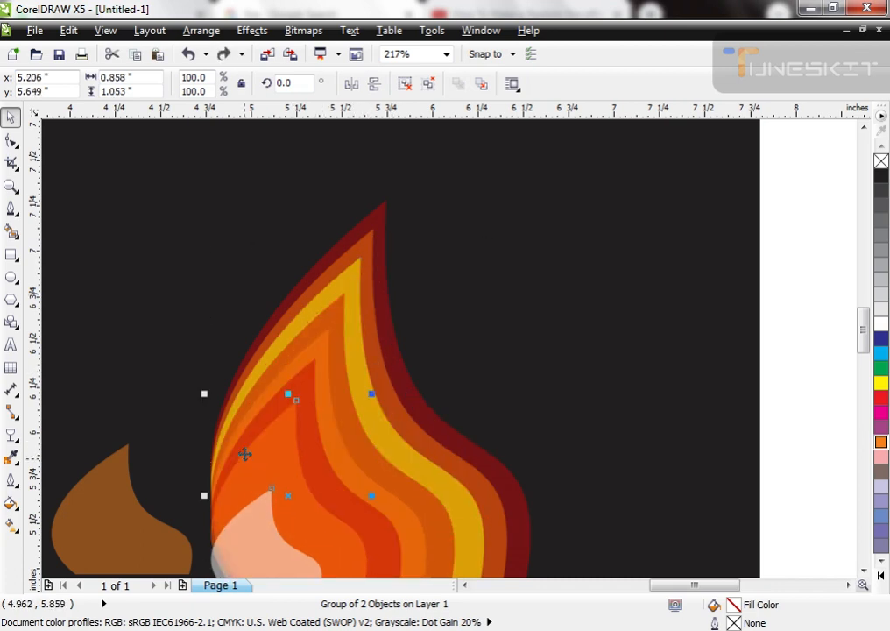
Step: Try the Blend tool on the two outermost flame shapes while they are still grouped, and undo the blend
left_click(11, 435)
left_click(16, 439)
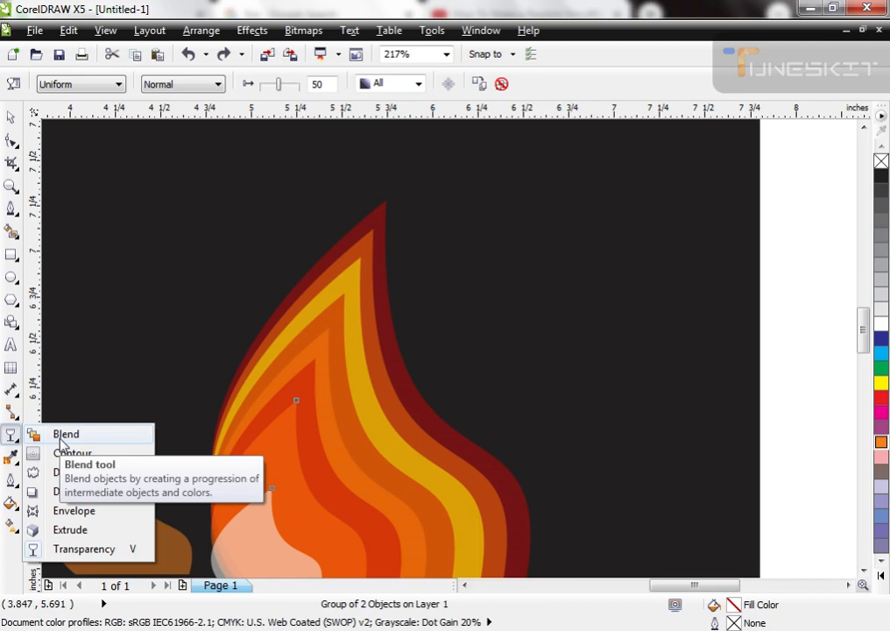
left_click(62, 442)
left_click_drag(378, 211, 372, 250)
mouse_move(381, 212)
left_mouse_down()
mouse_move(387, 197)
mouse_move(397, 216)
left_mouse_up()
key("ctrl+z")
key("space")
key("ctrl+z")
left_click(801, 339)
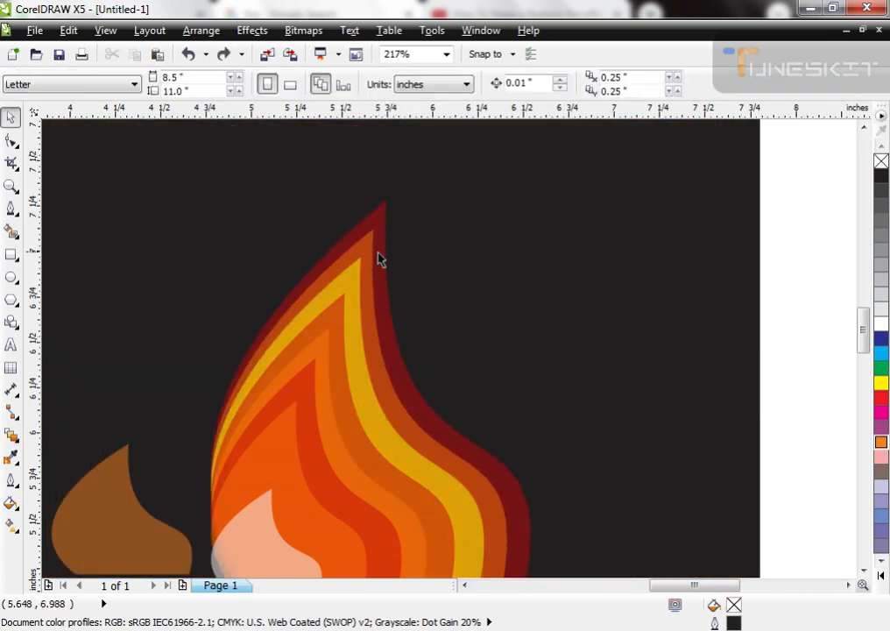
left_click(375, 249)
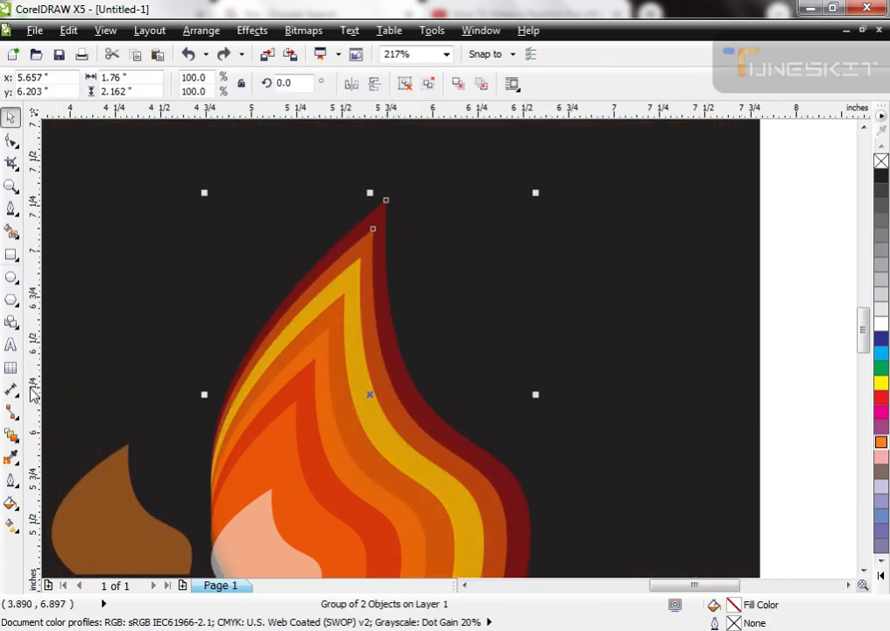
left_click(12, 436)
left_click_drag(385, 211, 386, 203)
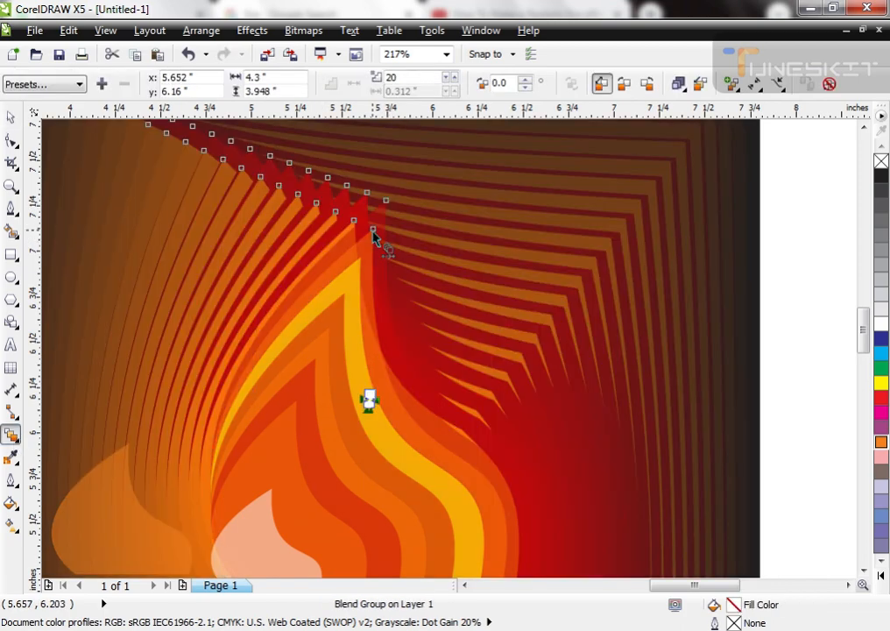
key("ctrl+z")
Step: Ungroup the two outermost flame shapes
left_click(548, 349)
left_click(374, 273)
key("ctrl+u")
left_click(357, 340)
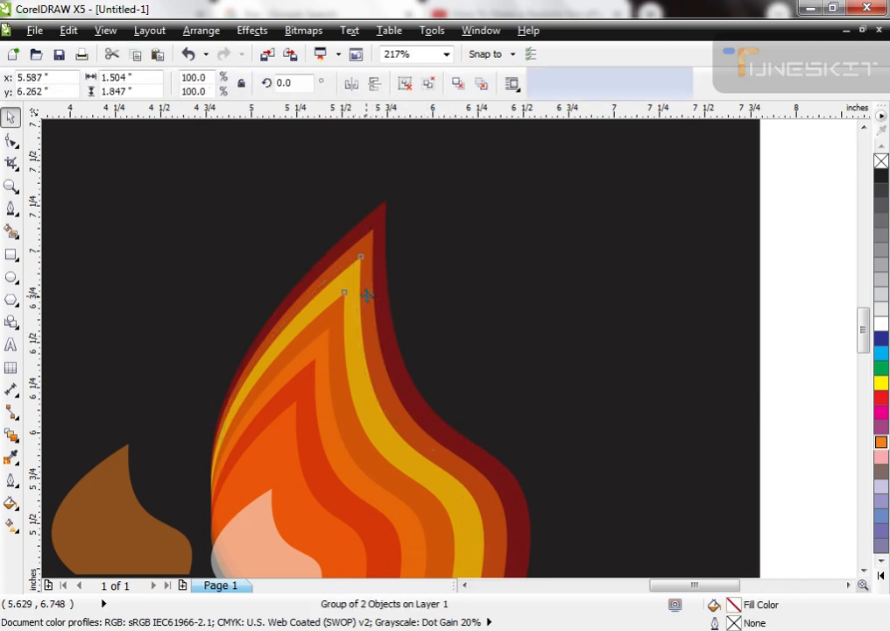
Step: Blend the second flame shape into the dark red outermost shape with 20 steps
left_click(384, 241)
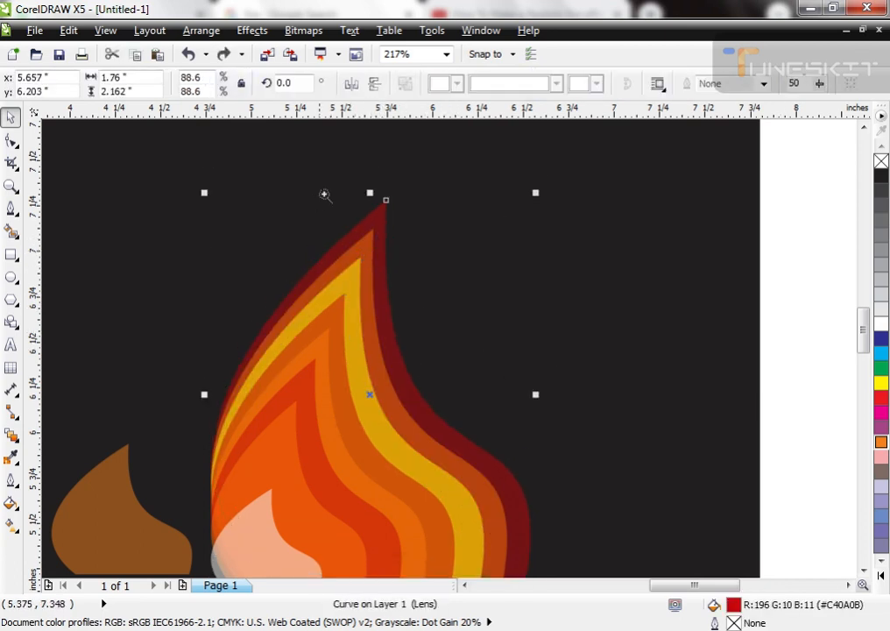
left_click_drag(322, 190, 460, 368)
left_click(340, 310, "shift")
left_click(10, 434)
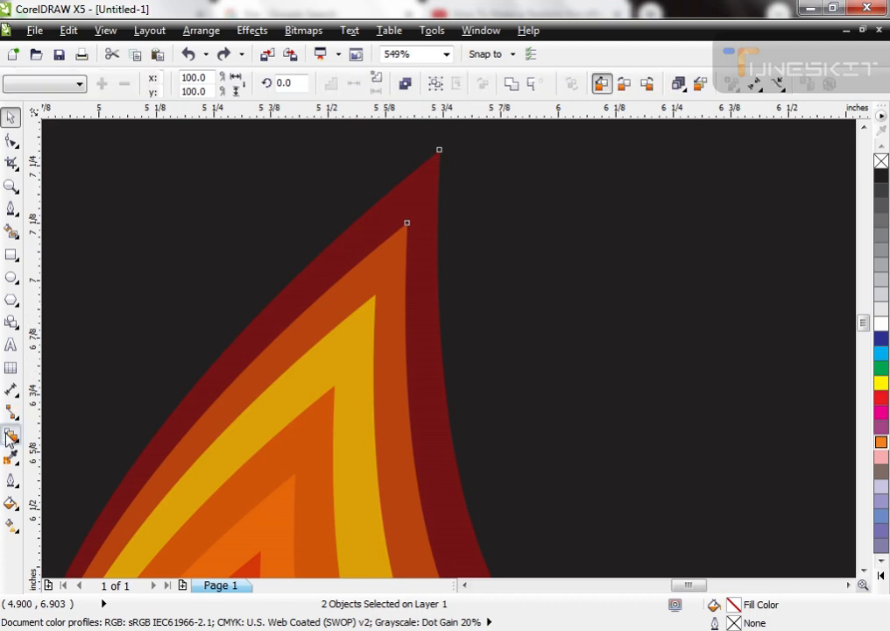
left_click_drag(407, 226, 438, 153)
key("space")
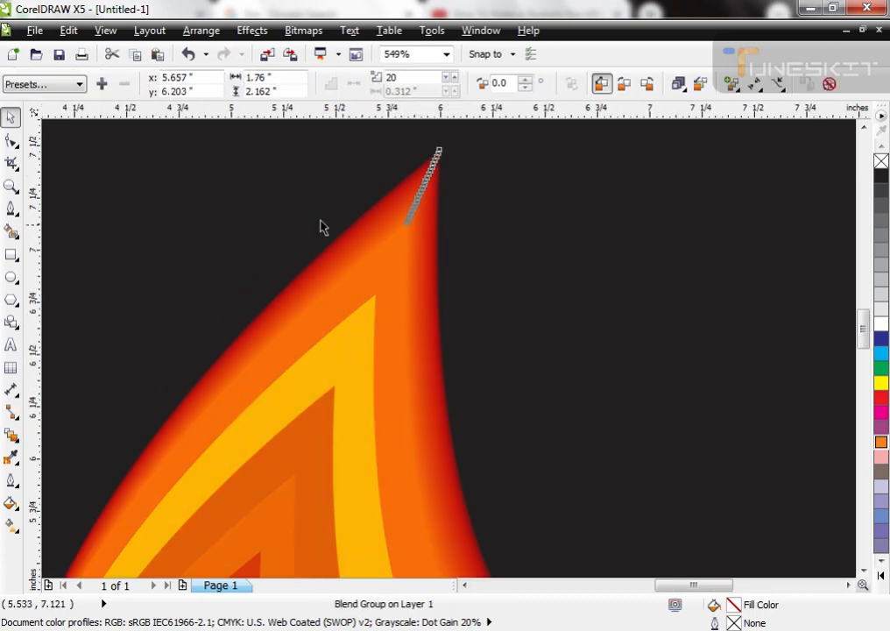
Step: Ungroup the third and fourth flame shapes and blend them together with 20 steps
scroll(326, 229, "down", 5)
scroll(346, 239, "up", 5)
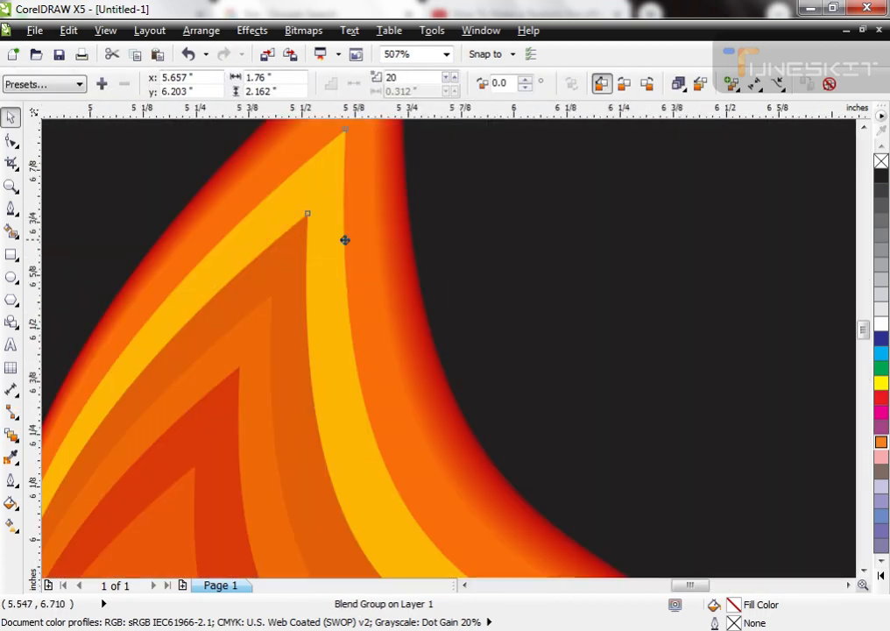
left_click(350, 239)
key("ctrl+u")
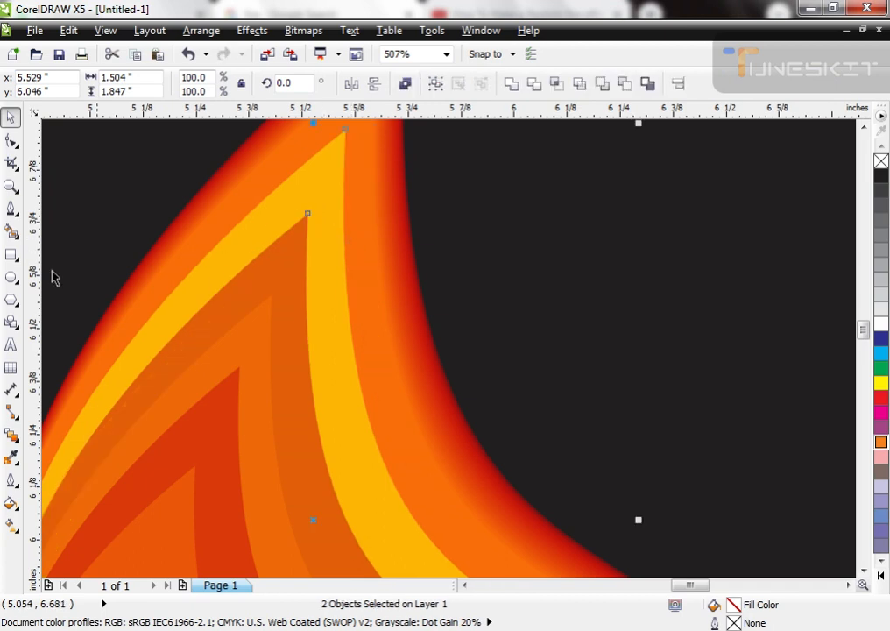
left_click(11, 435)
left_click_drag(300, 247, 328, 188)
key("space")
Step: Ungroup the fifth and sixth flame shapes and blend them together with 20 steps
scroll(307, 206, "down", 2)
scroll(348, 246, "down", 3)
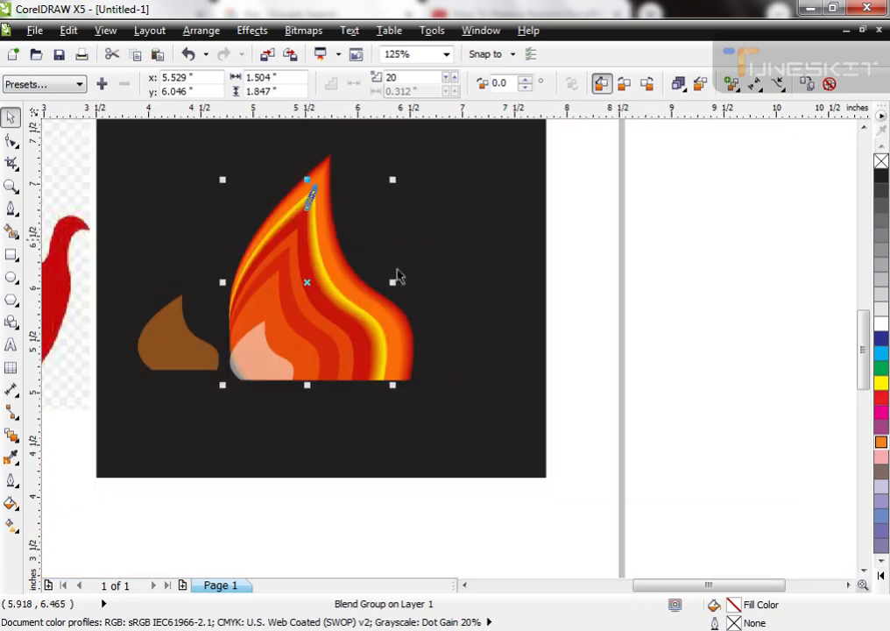
scroll(300, 311, "up", 4)
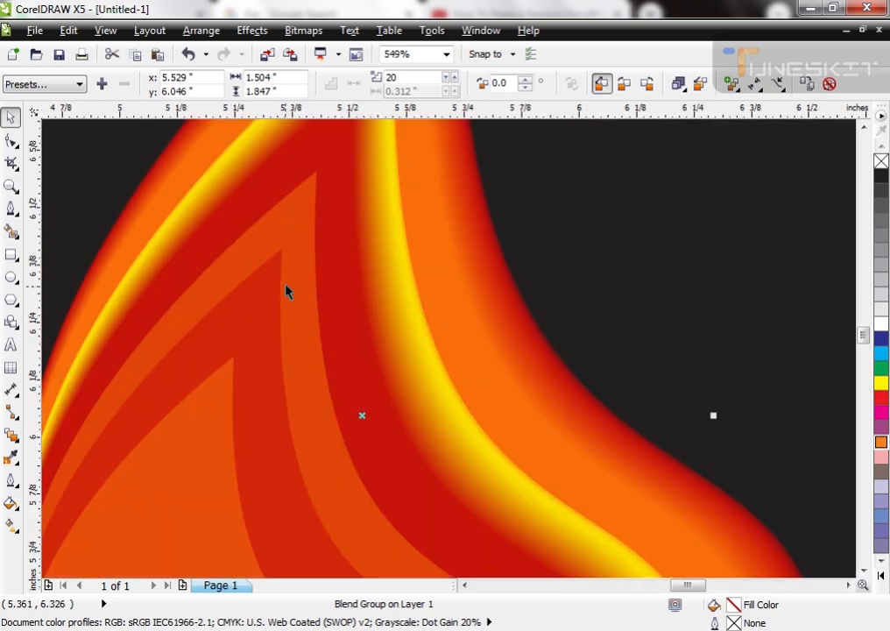
left_click(338, 260)
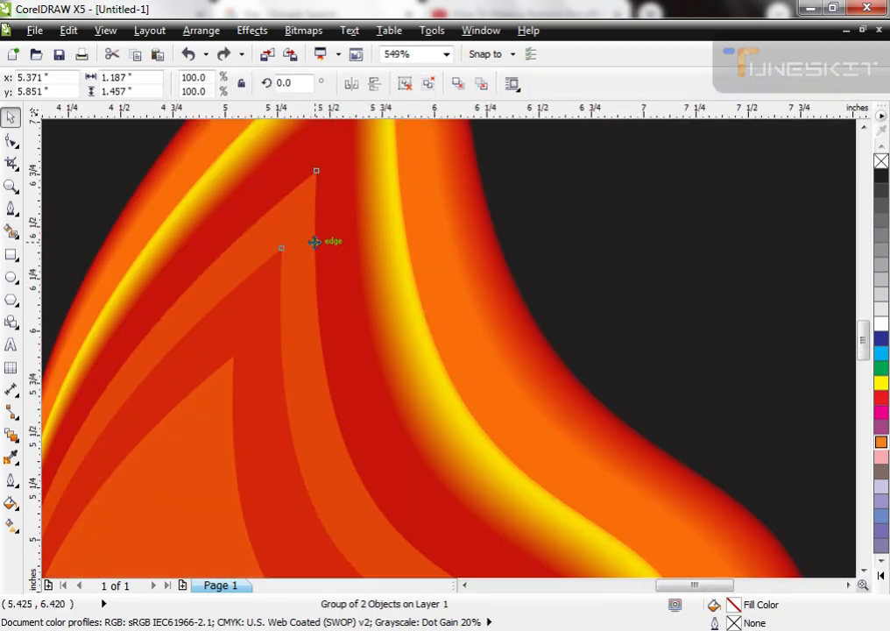
scroll(308, 248, "down", 3)
scroll(370, 260, "up", 1)
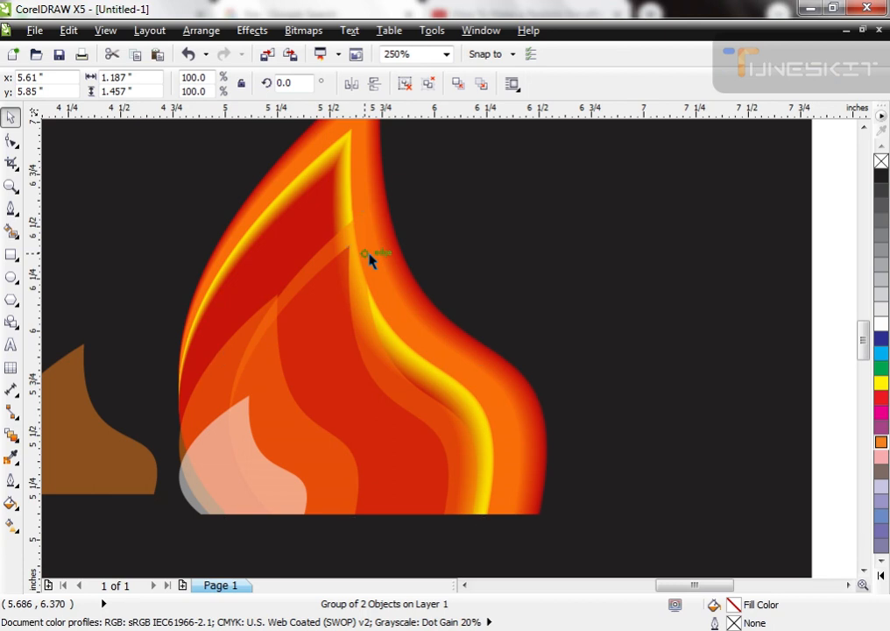
key("ctrl+z")
key("ctrl+u")
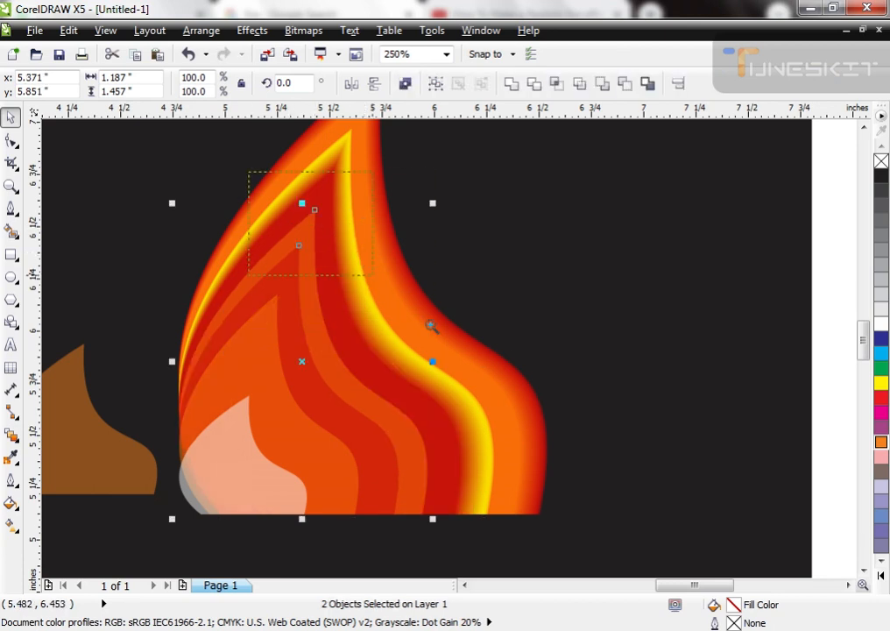
scroll(289, 219, "up", 3)
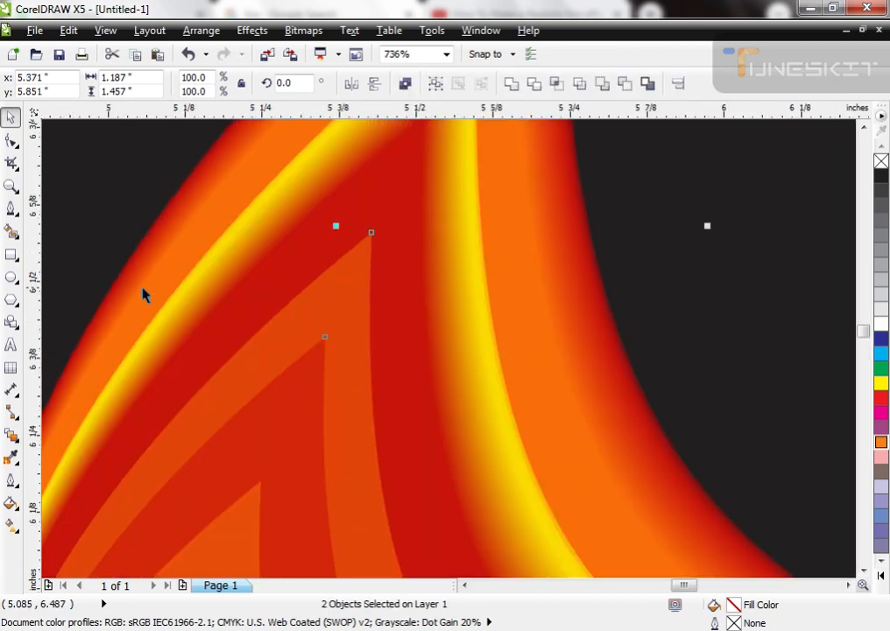
left_click(11, 436)
left_click_drag(350, 302, 352, 328)
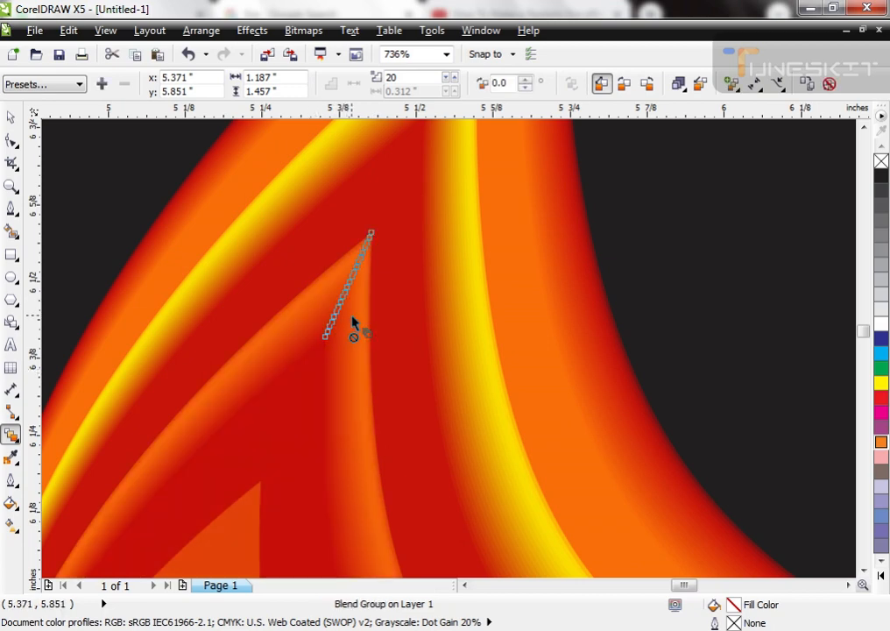
Step: Ungroup the orange seventh flame shape and the small white innermost shape
scroll(354, 199, "down", 5)
scroll(418, 325, "up", 3)
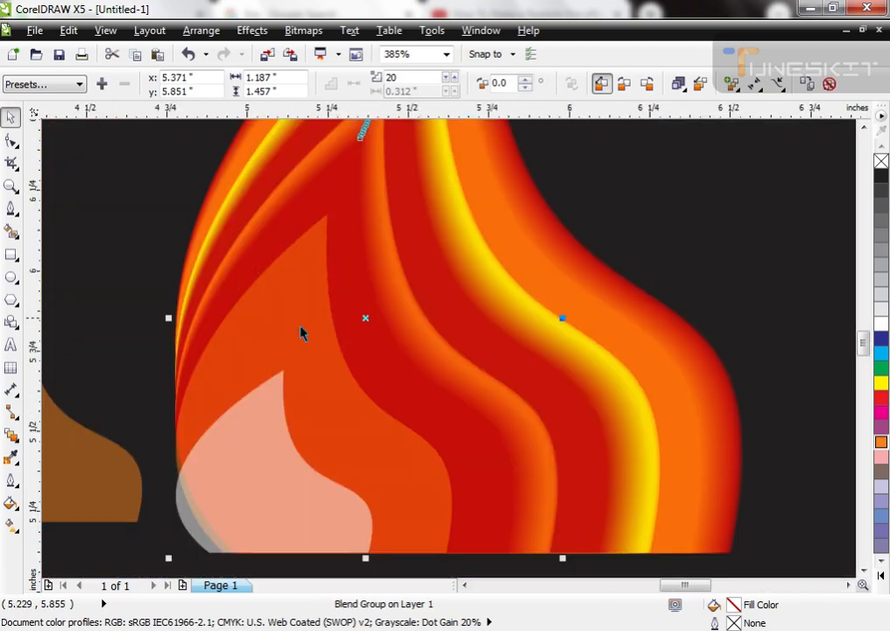
left_click(310, 321)
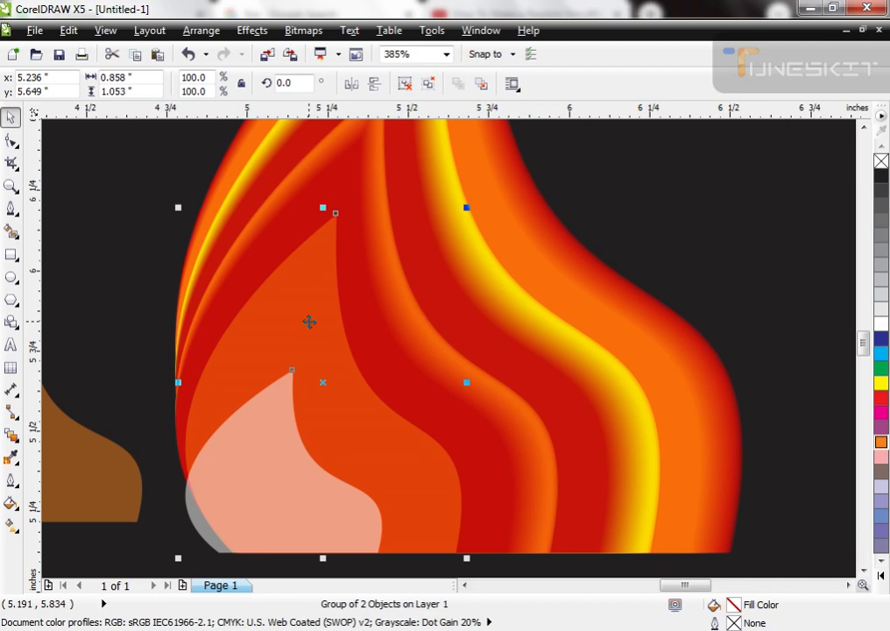
left_click(12, 436)
key("space")
key("ctrl+u")
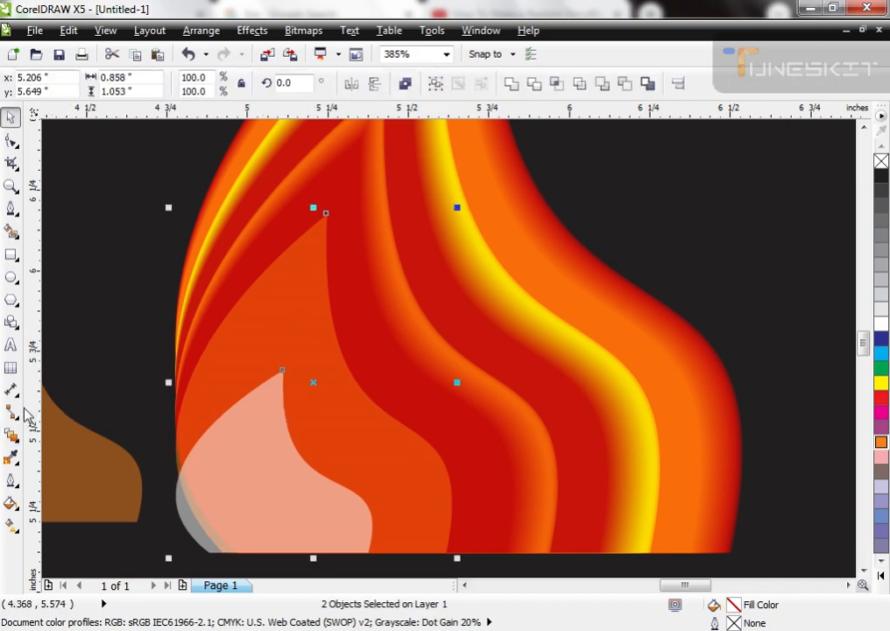
Step: Blend the orange seventh flame shape with the white innermost shape in 20 steps and group all the flame parts
left_click(12, 438)
left_click_drag(326, 213, 283, 370)
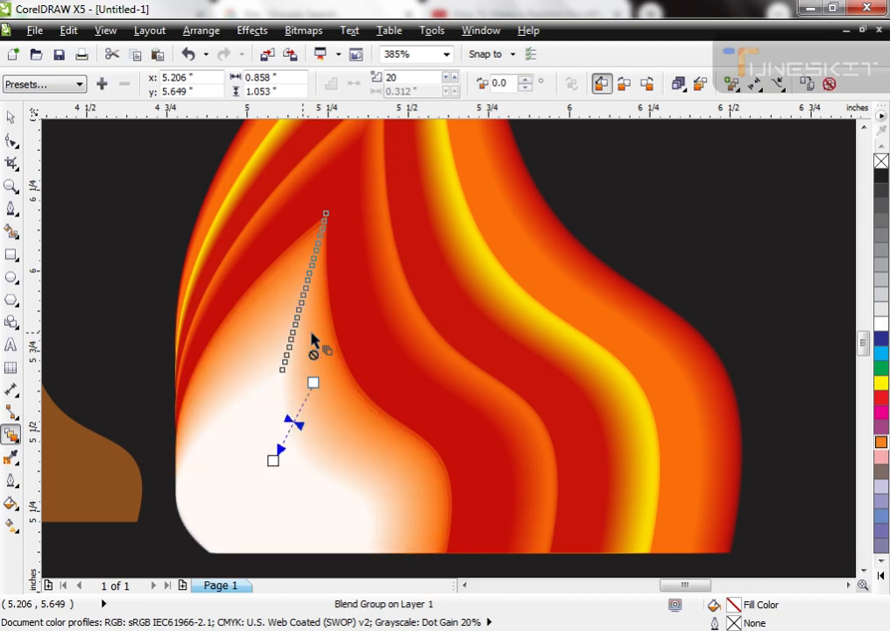
scroll(309, 366, "down", 3)
key("space")
left_click_drag(611, 199, 263, 444)
key("ctrl+g")
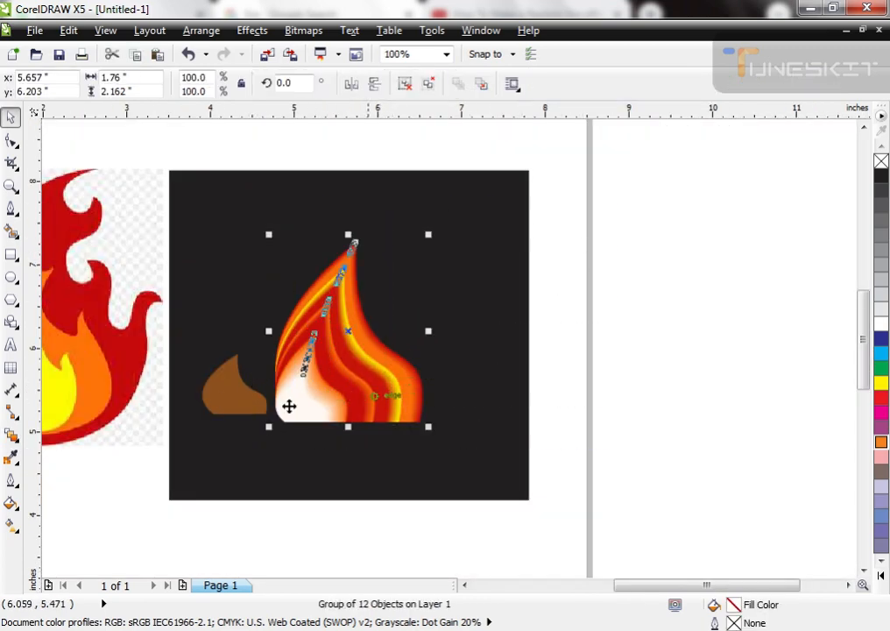
Step: Place the leftover brown flame shape over the flame's base as an opaque black shape
left_click(232, 370)
left_click_drag(232, 370, 289, 412)
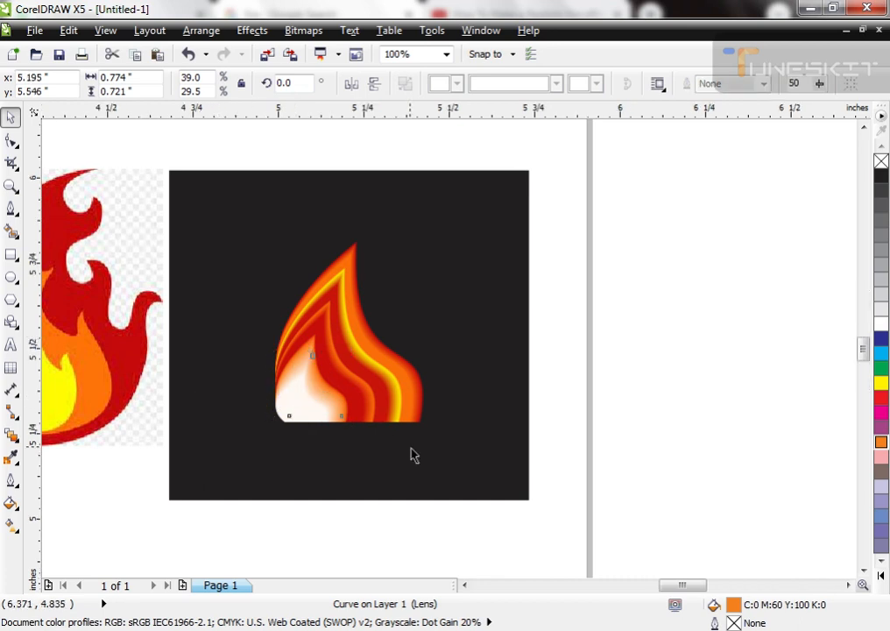
scroll(412, 454, "up", 3)
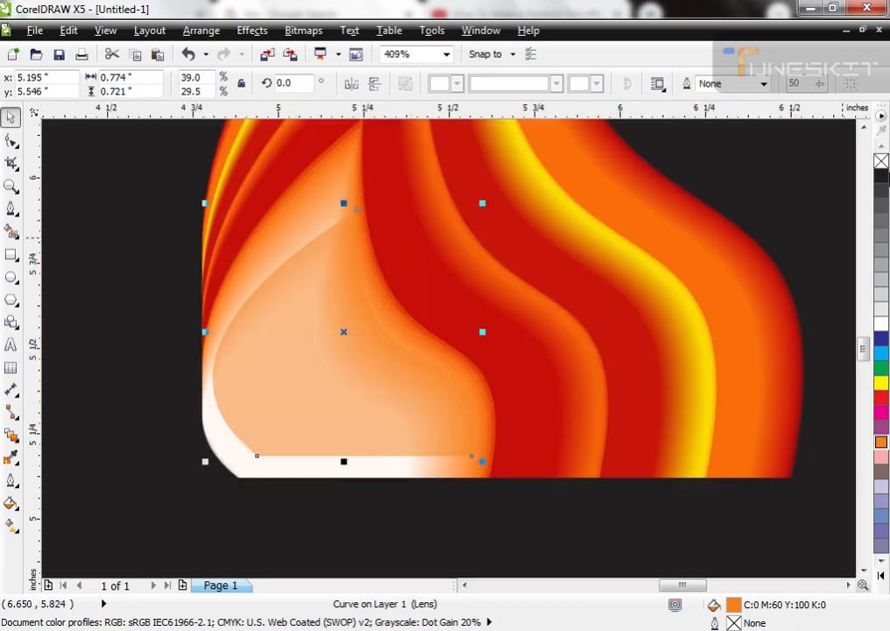
left_click_drag(883, 181, 368, 467)
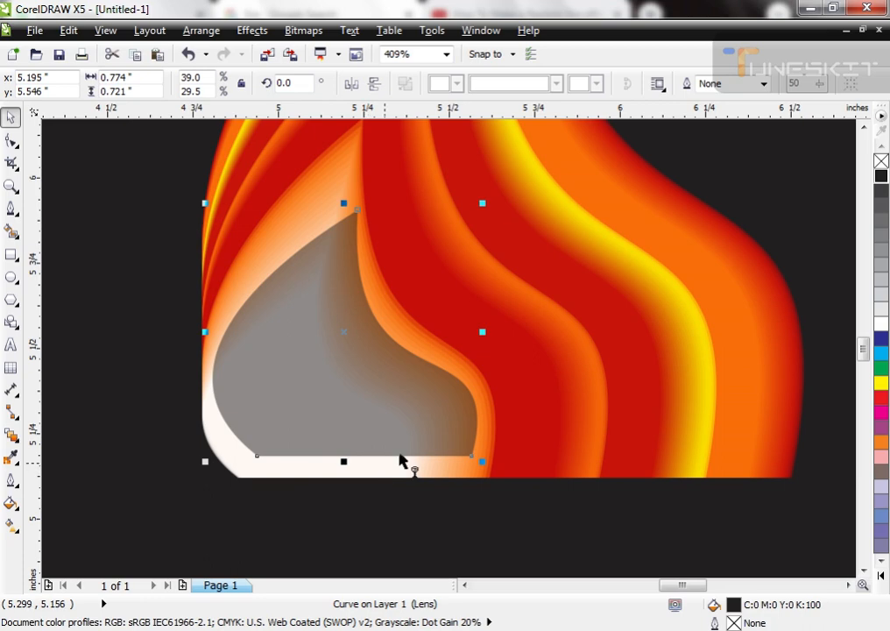
key("t")
left_click(495, 85)
key("space")
left_click(372, 468, "shift")
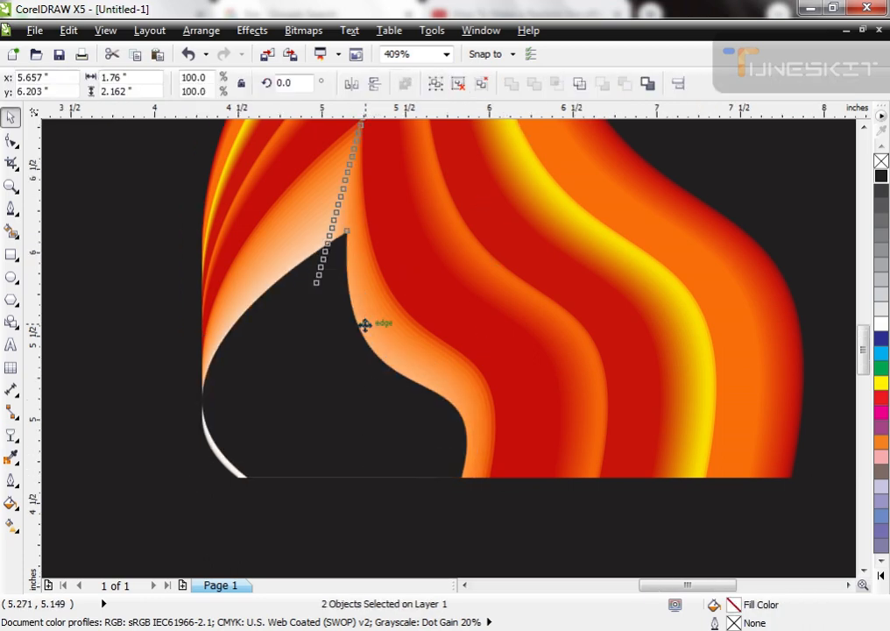
Step: Try a smaller, solid orange version of the extra shape at the flame's base
scroll(365, 324, "down", 2)
left_click(386, 472)
key("F2")
left_click_drag(307, 212, 447, 407)
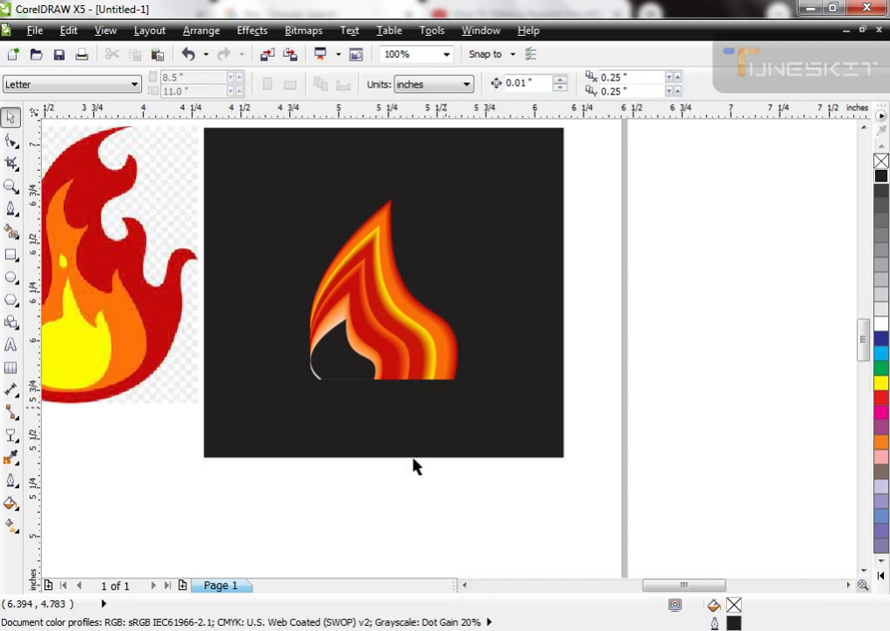
left_click(359, 404)
left_click_drag(452, 365, 425, 389)
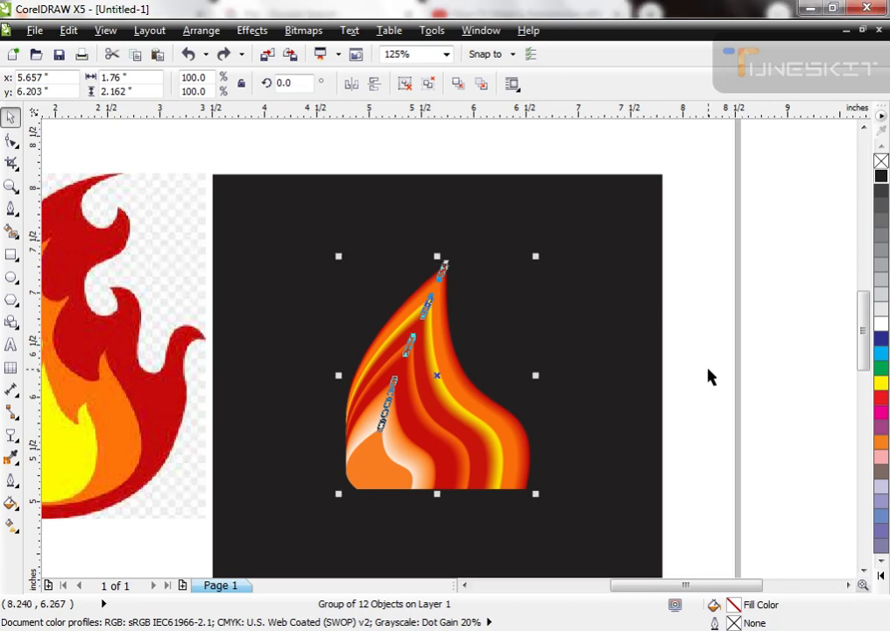
Step: Delete the orange extra shape to check the flame without it, and undo the deletion
left_click(538, 496)
left_click_drag(385, 479, 329, 483)
key("Delete")
scroll(373, 278, "down", 1)
key("F2")
left_click_drag(319, 284, 532, 471)
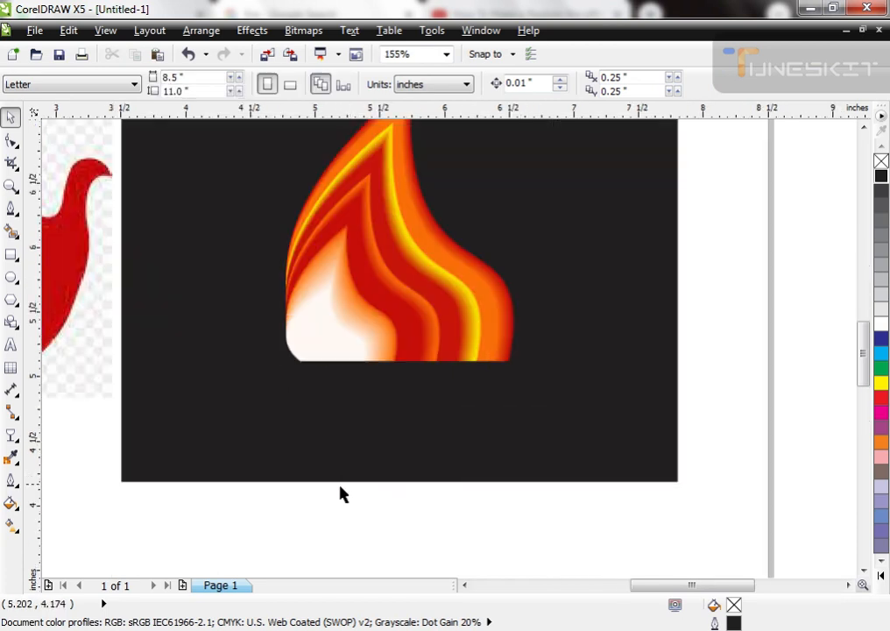
key("ctrl+z")
key("ctrl+z")
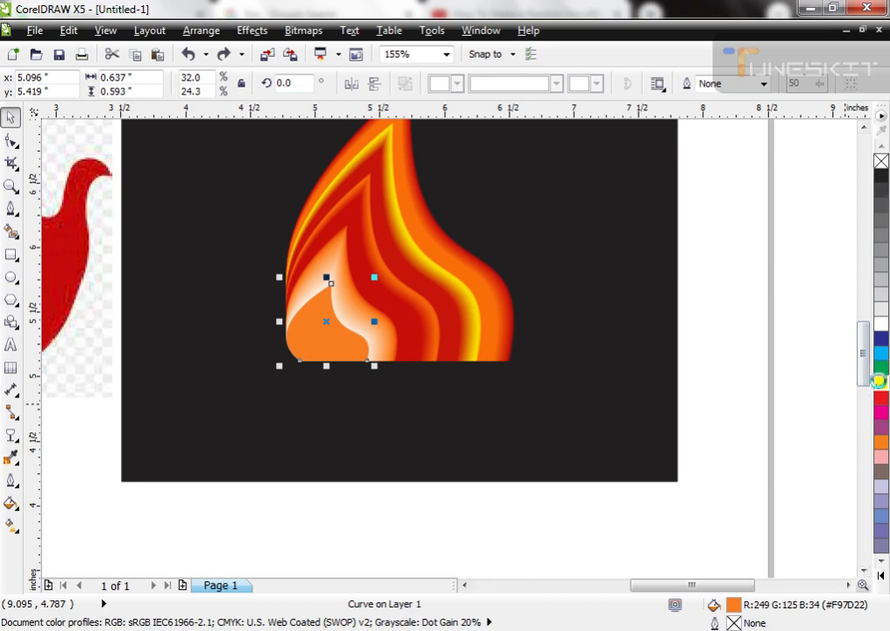
Step: Try a yellow fill on the extra shape over the flame's base and delete that shape
left_click(880, 383)
scroll(667, 388, "down", 1)
key("F2")
left_click_drag(414, 208, 627, 449)
key("Delete")
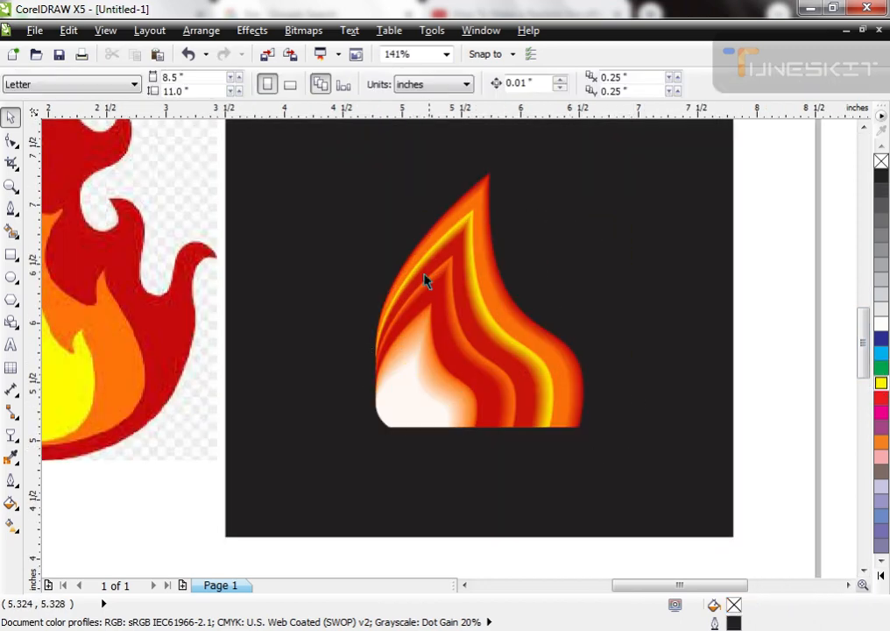
Step: Scale the grouped flame down to roughly half its size in the upper part of the black background
scroll(428, 279, "down", 1)
scroll(526, 430, "up", 1)
left_click(392, 428)
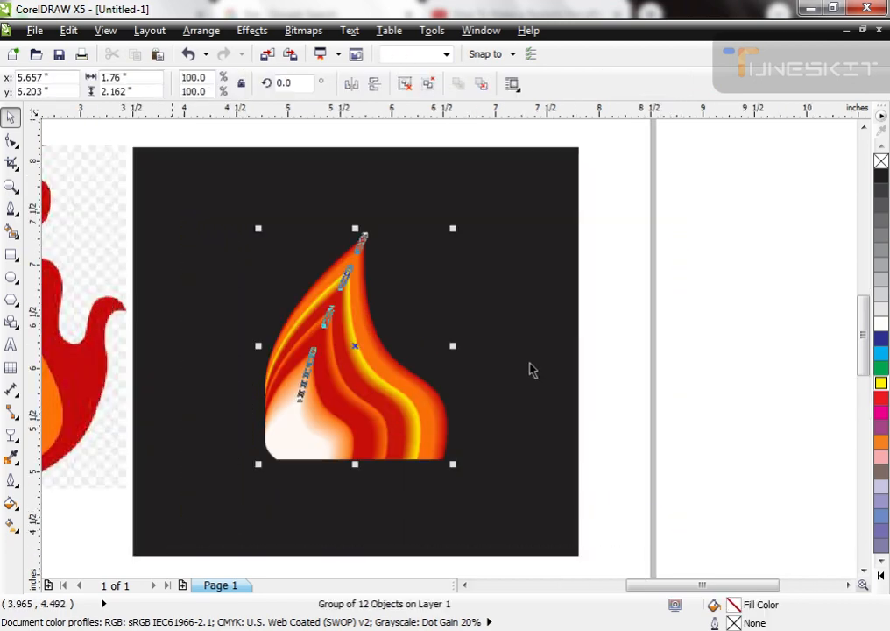
left_click_drag(455, 464, 405, 331)
left_click(666, 348)
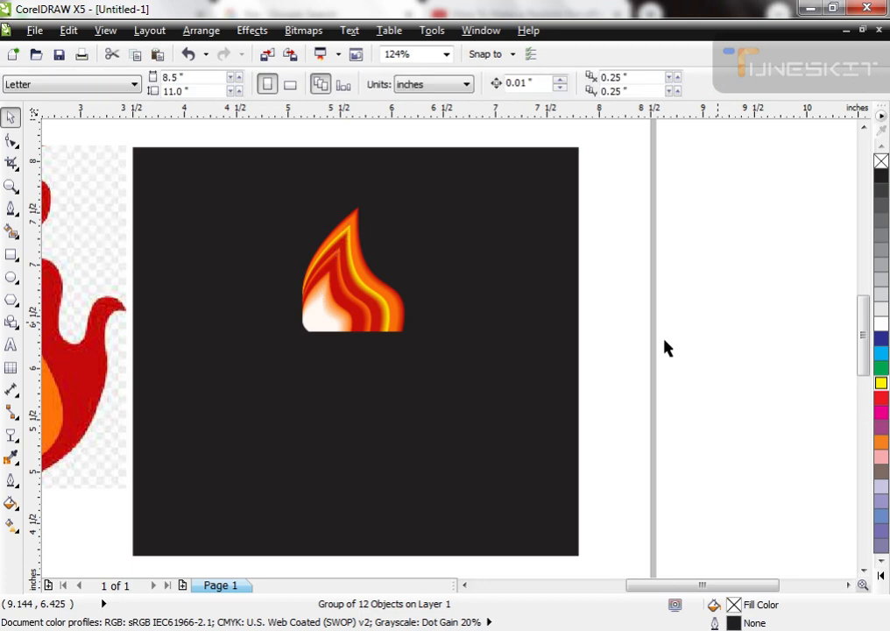
Step: Draw a narrow upright rectangle about 0.33 by 1.70 inches under the flame as a candle and fill it white
left_click(11, 255)
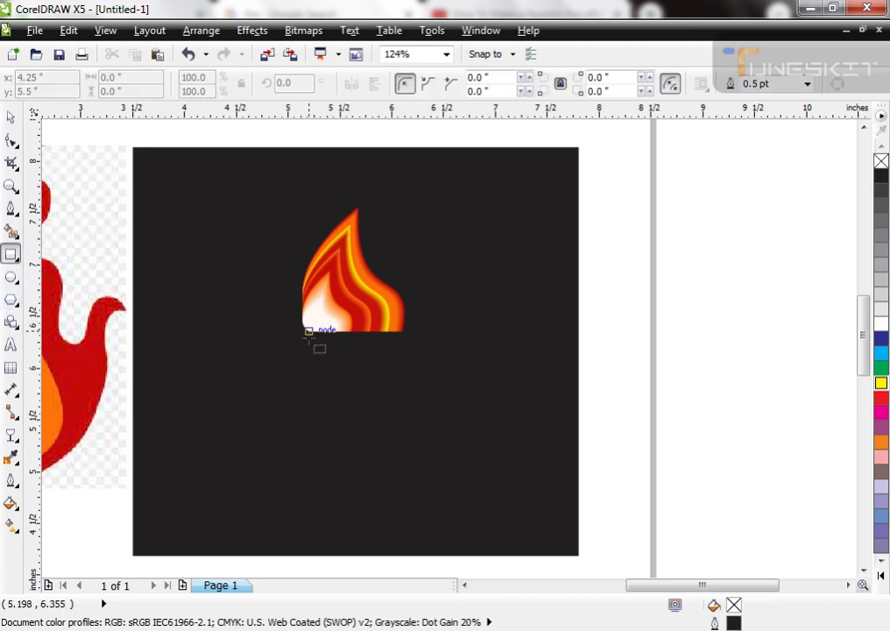
mouse_move(312, 329)
left_mouse_down()
mouse_move(354, 437)
mouse_move(363, 490)
mouse_move(353, 508)
left_mouse_up()
left_click(351, 315, "shift")
key("c")
key("space")
left_click_drag(628, 268, 240, 560)
left_click(882, 323)
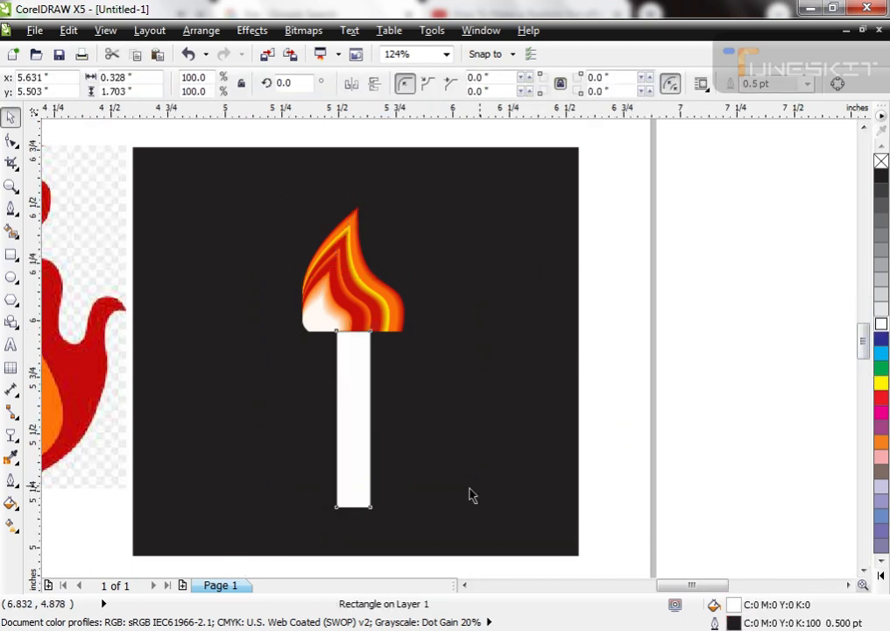
Step: Widen the white candle rectangle to about 0.46 inches and remove its outline
scroll(341, 398, "up", 2)
left_click_drag(373, 374, 356, 378)
left_click_drag(390, 435, 411, 437)
right_click(881, 163)
scroll(403, 284, "down", 3)
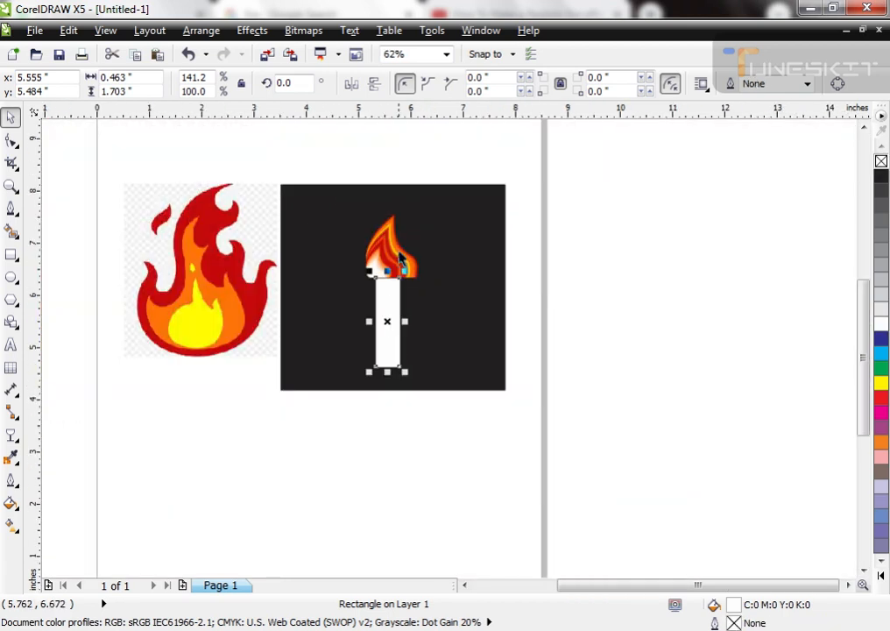
Step: Center the candle rectangle and the flame on each other along the same vertical axis
left_click(401, 258, "shift")
key("c")
left_click(436, 377)
Step: Apply a linear fountain fill across the candle's width with gray at both ends
scroll(436, 377, "up", 2)
left_click(444, 353)
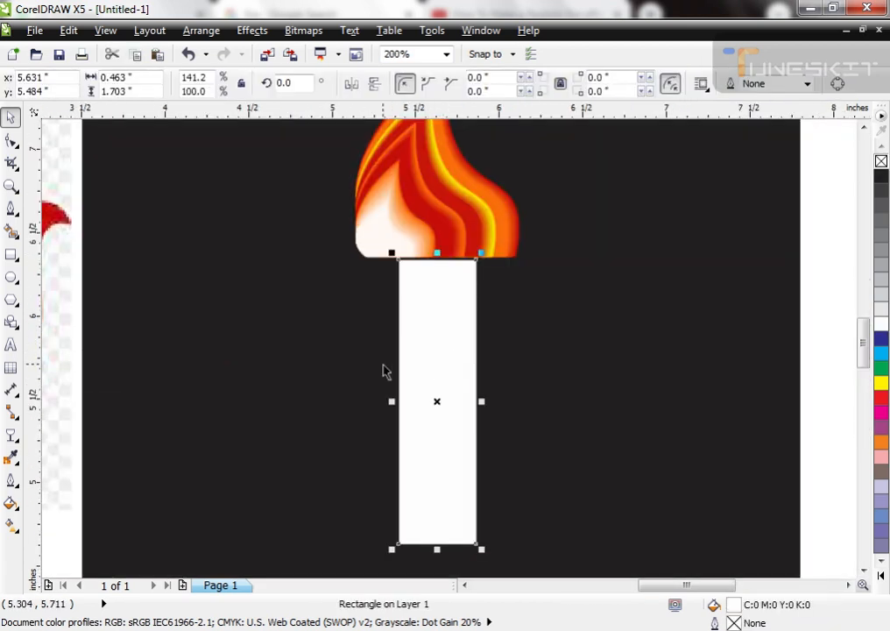
left_click(7, 527)
left_click_drag(399, 401, 475, 401)
left_click_drag(397, 402, 363, 393)
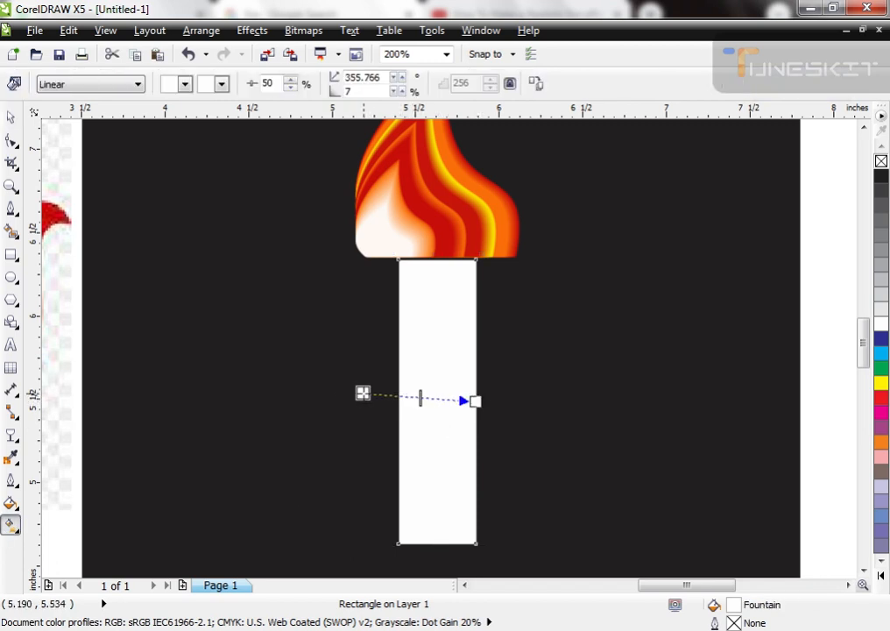
left_click(182, 83)
left_click(145, 100)
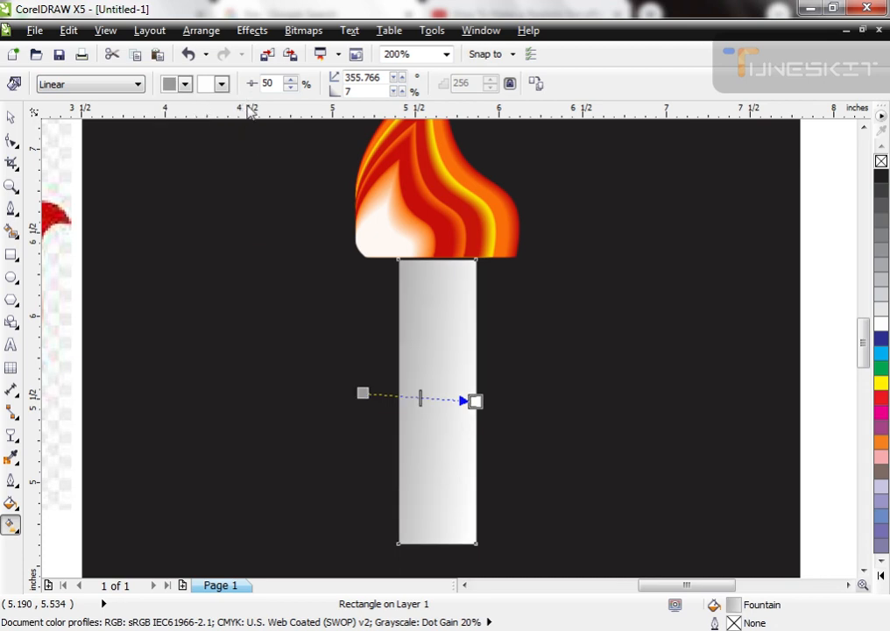
left_click(222, 84)
left_click(206, 116)
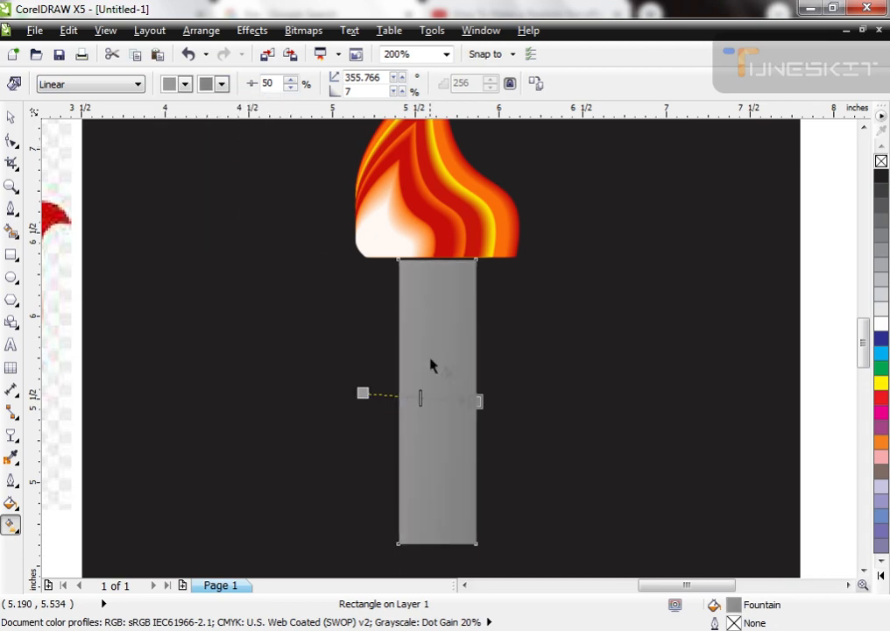
Step: Add a white color node in the middle of the candle's gray gradient
mouse_move(431, 398)
left_mouse_down()
mouse_move(411, 396)
mouse_move(418, 400)
left_mouse_up()
left_click(185, 84)
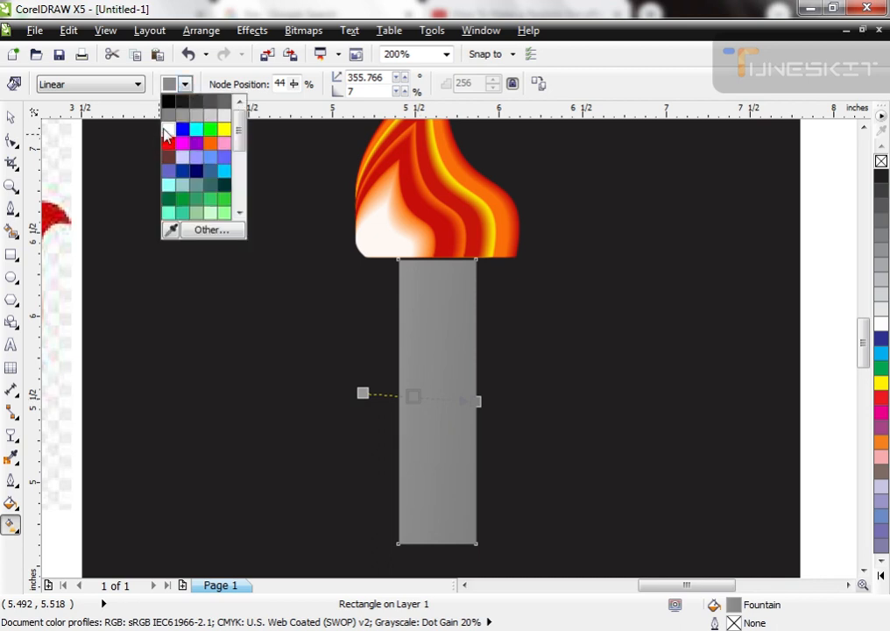
left_click(202, 123)
Step: Adjust the gradient's end and middle nodes so the white highlight runs down the candle's center with gray edges
left_click_drag(413, 396, 430, 396)
mouse_move(474, 401)
left_mouse_down()
mouse_move(479, 390)
mouse_move(469, 389)
left_mouse_up()
left_click_drag(362, 392, 398, 390)
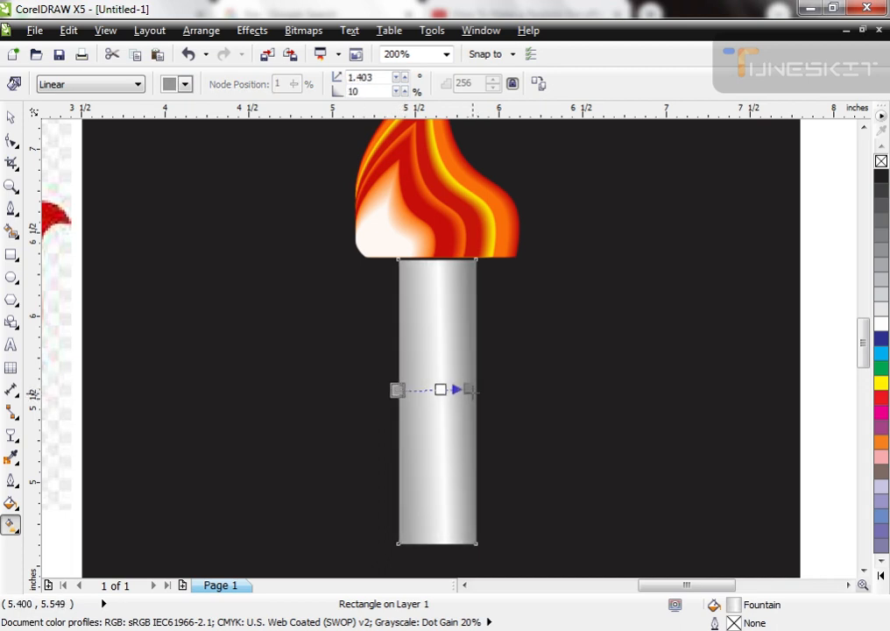
left_click_drag(468, 390, 461, 392)
double_click(433, 391)
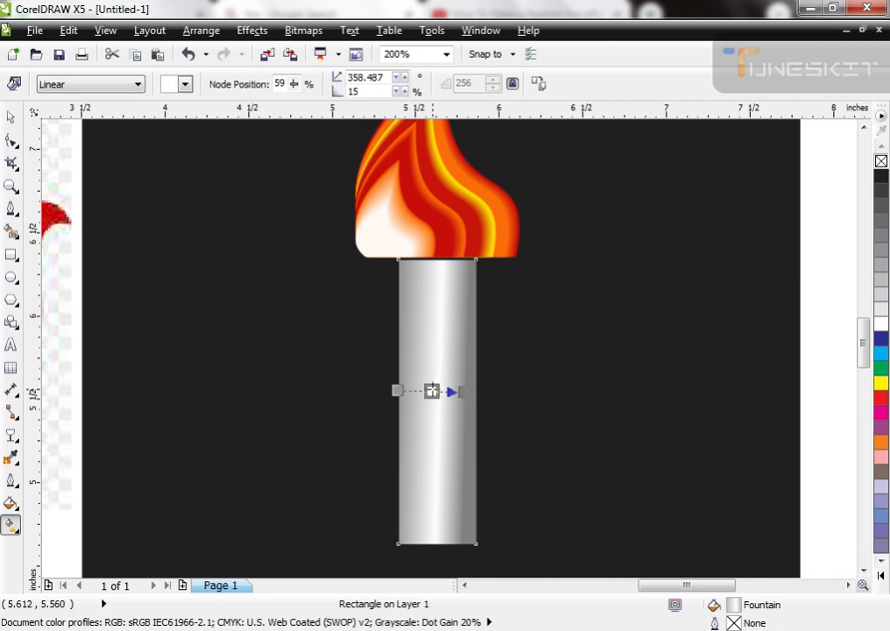
left_click(465, 391)
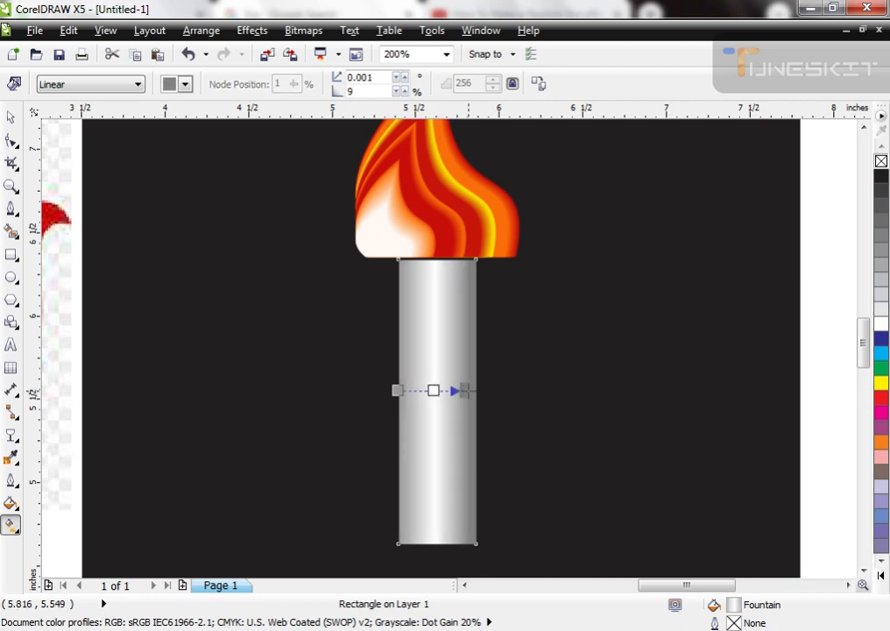
Step: Examine the shaded candle and the flame above it on the black background
key("space")
key("F3")
left_click(456, 275, "shift")
left_click(636, 342)
key("F2")
left_click_drag(382, 243, 533, 489)
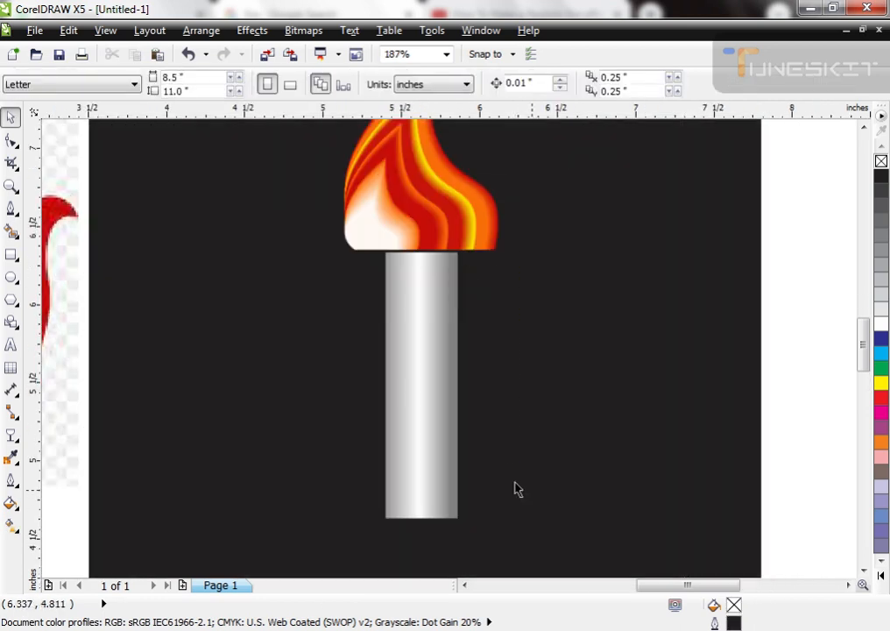
left_click(417, 340)
key("F3")
Step: Draw a rectangle about 0.93 by 0.18 inches at the flame's lower edge, filled black and without an outline
key("F2")
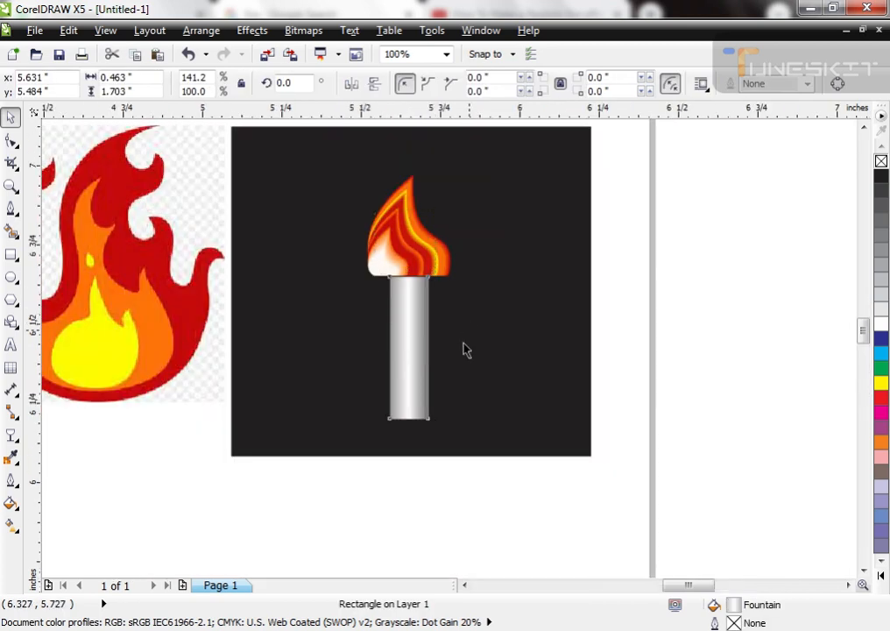
left_click_drag(463, 350, 383, 206)
left_click(10, 255)
left_click_drag(258, 352, 552, 409)
key("space")
left_click(881, 175)
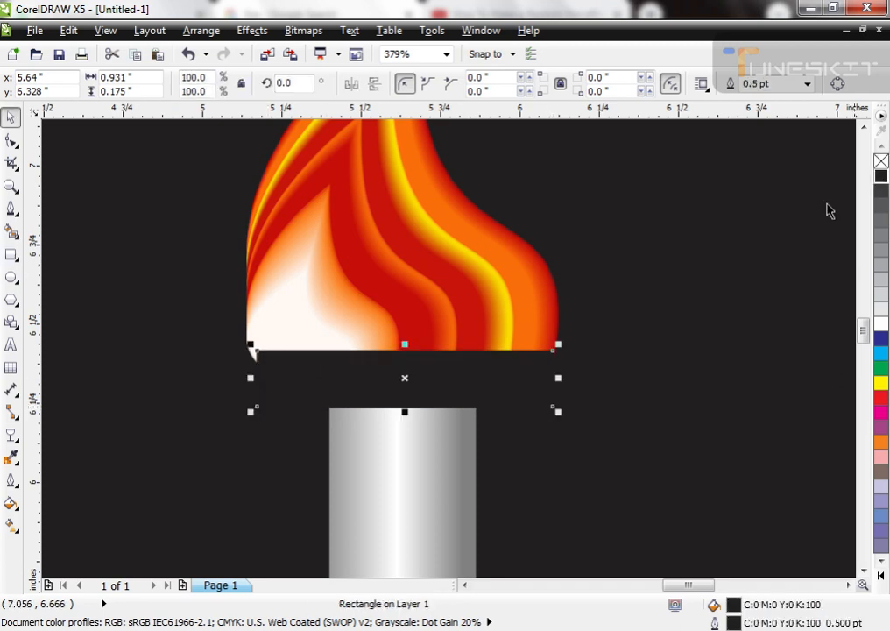
right_click(882, 161)
Step: Apply a fading transparency to the black rectangle and move it up over the flame's lower edge
left_click_drag(409, 342, 398, 392)
key("space")
scroll(496, 374, "up", 2)
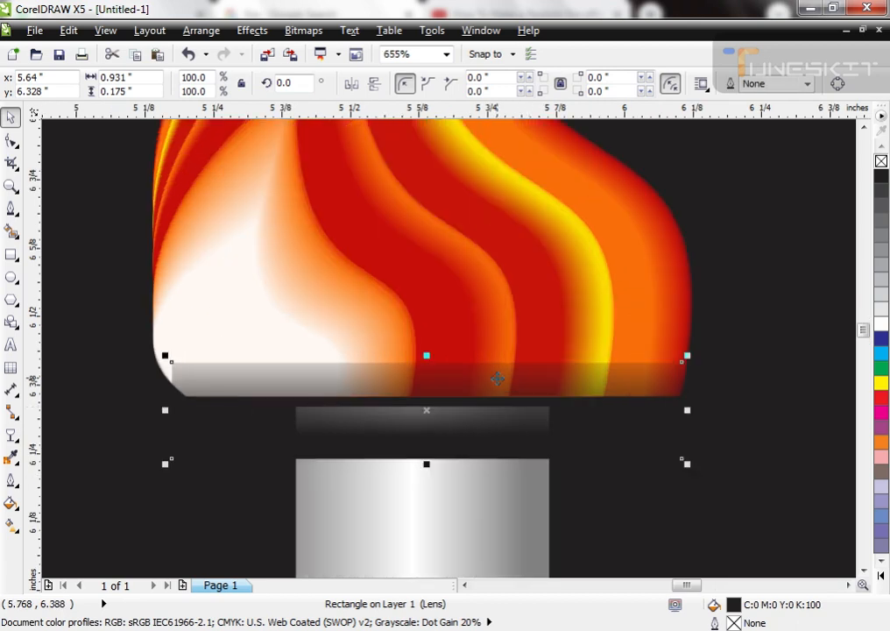
left_click_drag(485, 399, 481, 383)
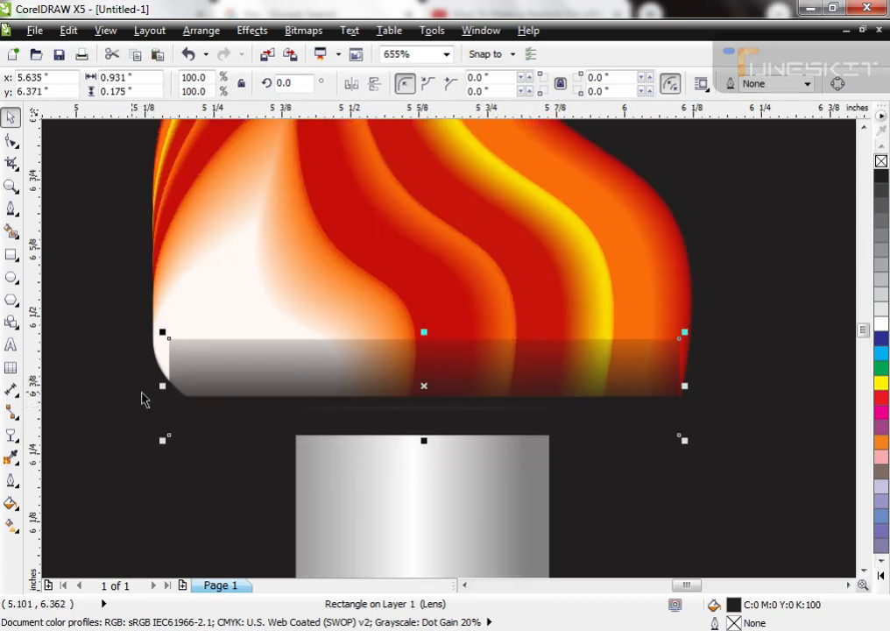
Step: Widen the black rectangle to about 1.19 inches and adjust its transparency so its upper edge fades smoothly into the flame
left_click_drag(163, 389, 89, 388)
left_click_drag(687, 387, 758, 387)
key("space")
left_click_drag(440, 323, 439, 344)
key("space")
Step: Center the faded black rectangle on the flame and group both with the candle
left_click(494, 315, "shift")
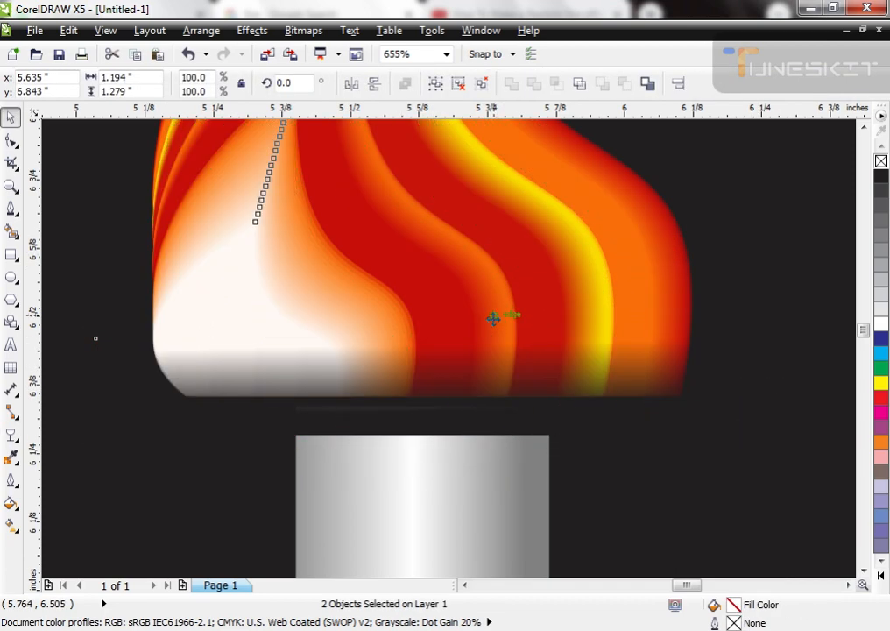
key("c")
scroll(501, 271, "down", 3)
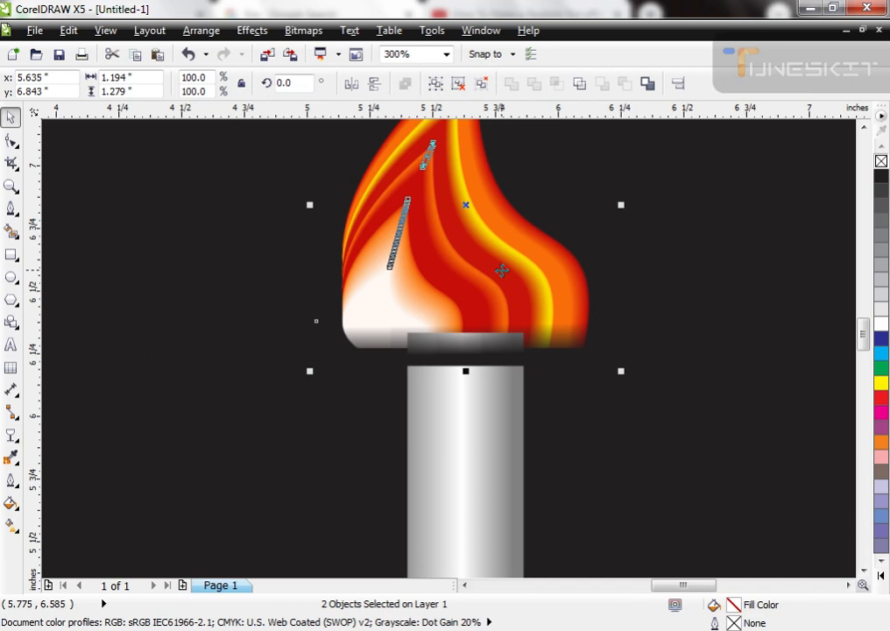
scroll(502, 271, "up", 1)
scroll(485, 274, "down", 2)
left_click(483, 351, "shift")
key("ctrl+g")
Step: Move the grouped candle and flame to the left part of the black background and ungroup them
scroll(489, 350, "up", 1)
scroll(485, 350, "down", 2)
left_click_drag(485, 349, 435, 346)
scroll(492, 291, "up", 2)
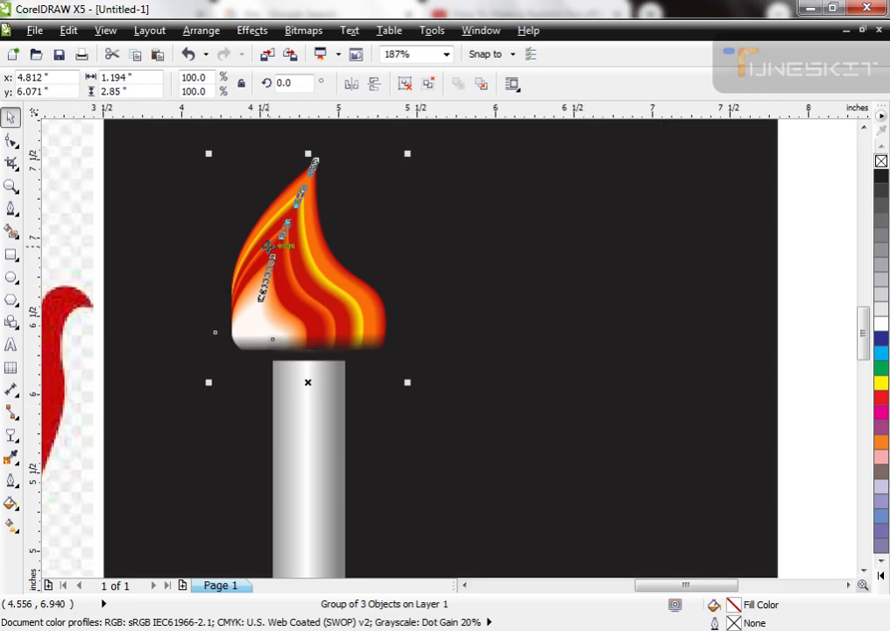
scroll(268, 247, "down", 2)
key("ctrl+u")
left_click(633, 326)
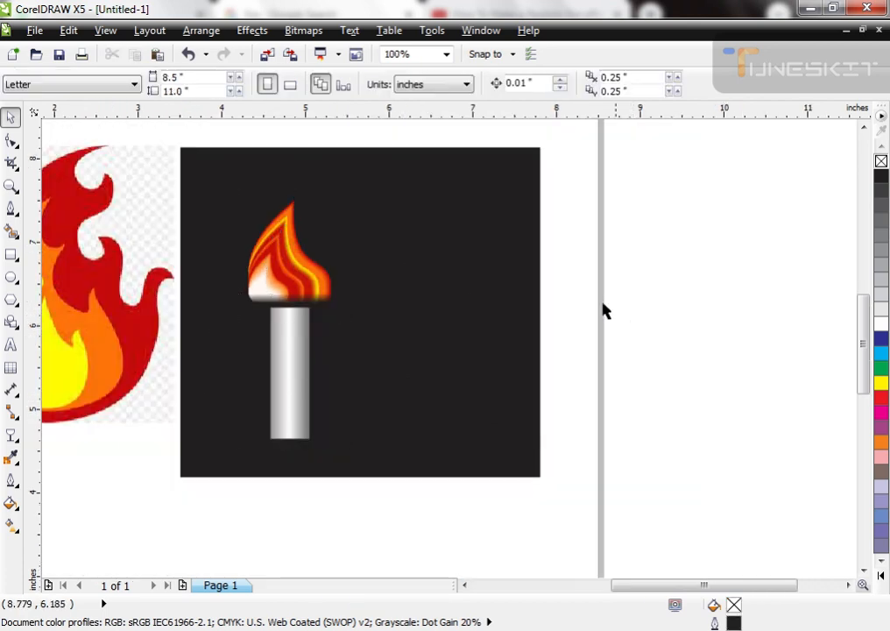
Step: Draw a rectangle about 1.07 by 1.54 inches beside the candle, fill it white and convert it to curves
scroll(429, 268, "down", 2)
key("F2")
left_click_drag(328, 208, 580, 408)
scroll(295, 352, "down", 2)
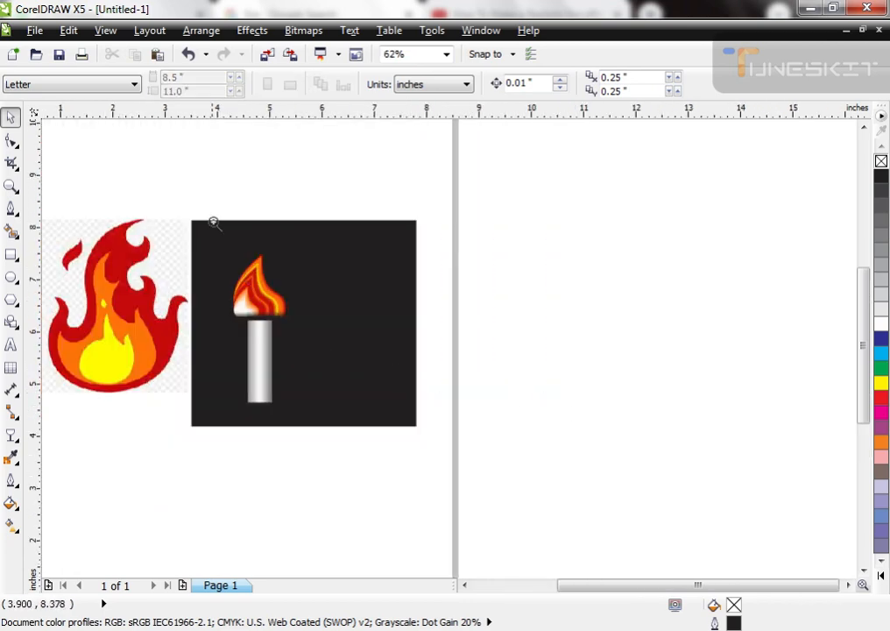
scroll(253, 418, "up", 2)
left_click(12, 255)
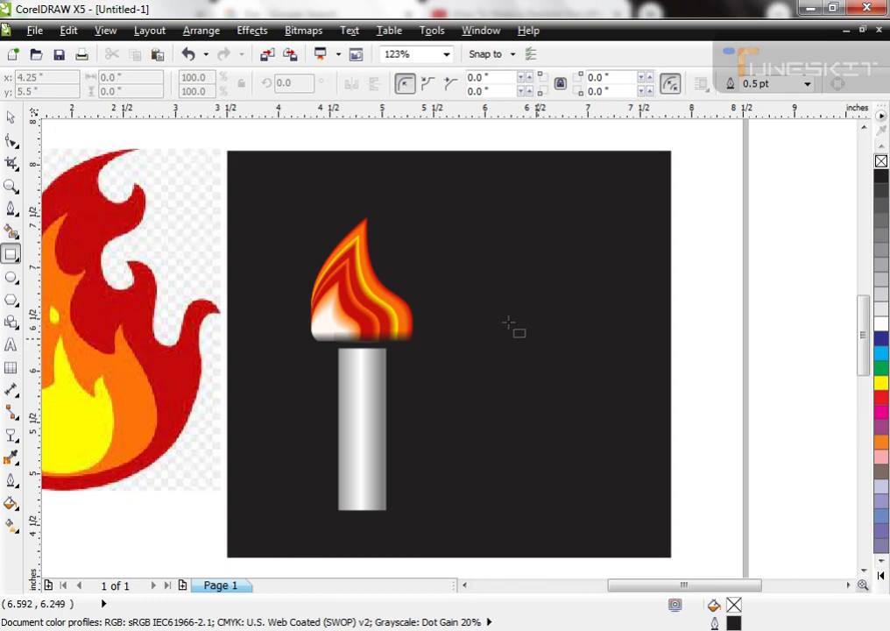
left_click_drag(433, 283, 555, 450)
scroll(442, 289, "down", 2)
scroll(473, 291, "up", 3)
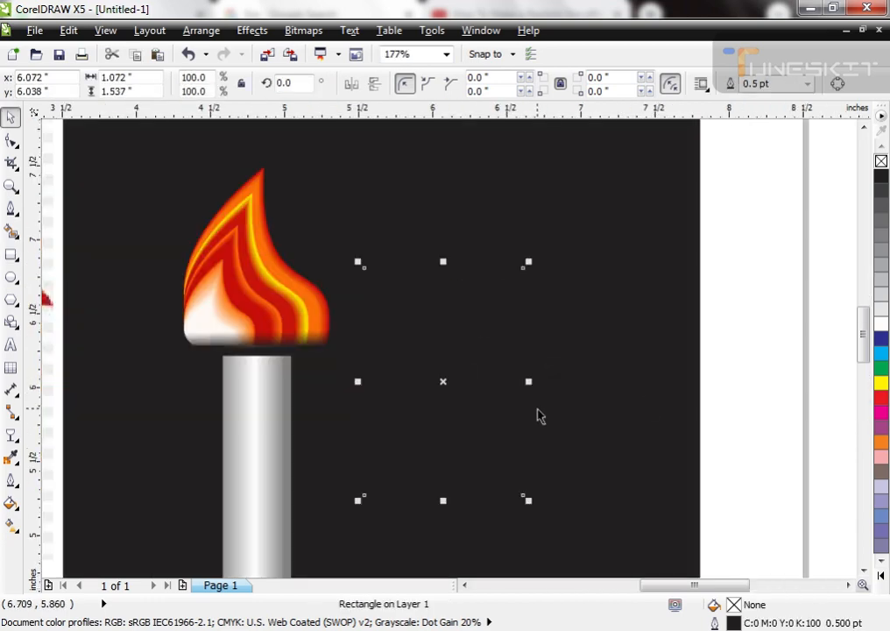
left_click(882, 324)
key("ctrl+q")
Step: Reshape the white rectangle into a triangle with its apex at the top edge's middle and convert its segments to curves
key("F10")
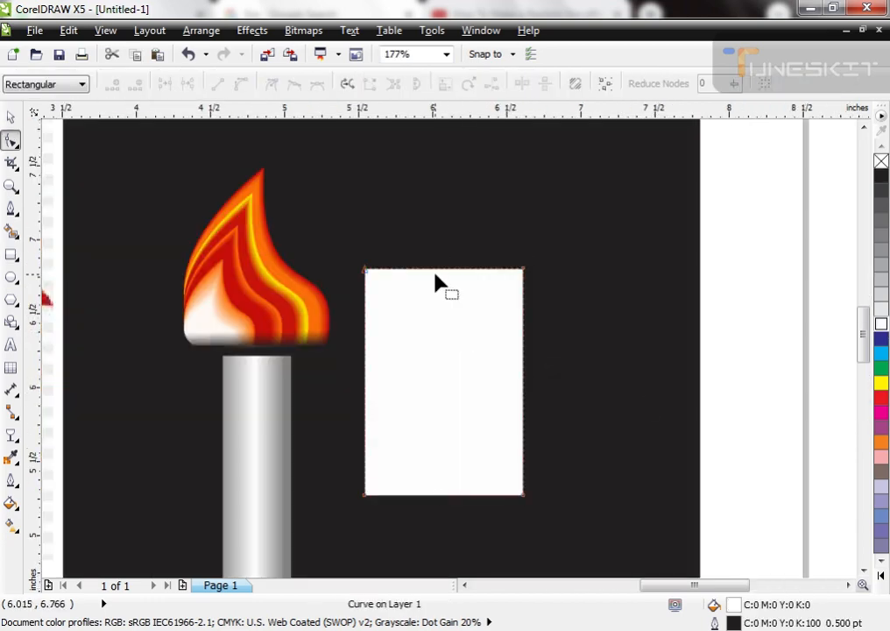
double_click(435, 269)
double_click(523, 269)
double_click(365, 269)
left_click_drag(333, 218, 624, 561)
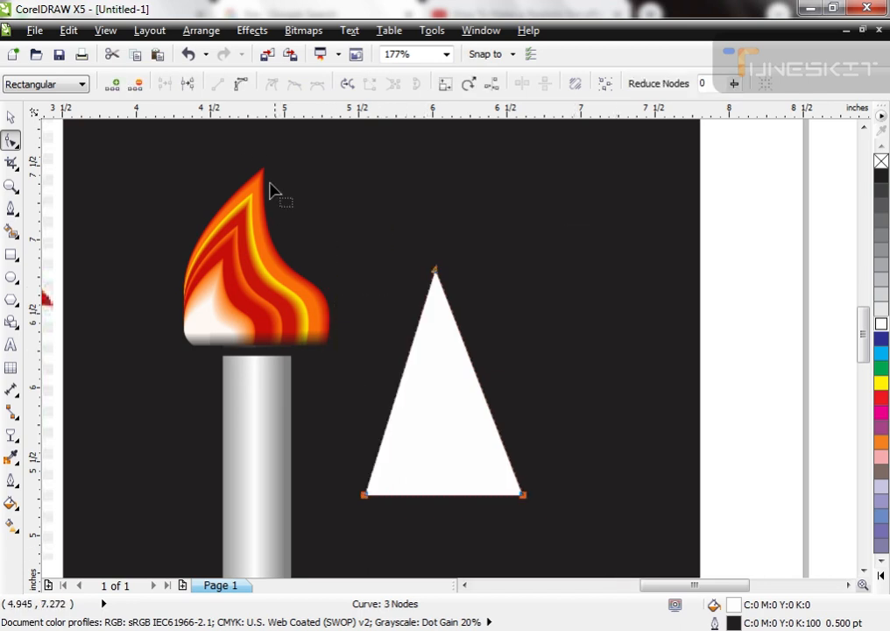
left_click(242, 86)
Step: Bend the triangle's base downward and both of its sides outward to form a teardrop flame shape
key("space")
key("space")
left_click_drag(436, 498, 443, 555)
key("space")
key("F3")
key("F2")
left_click_drag(355, 252, 532, 469)
key("space")
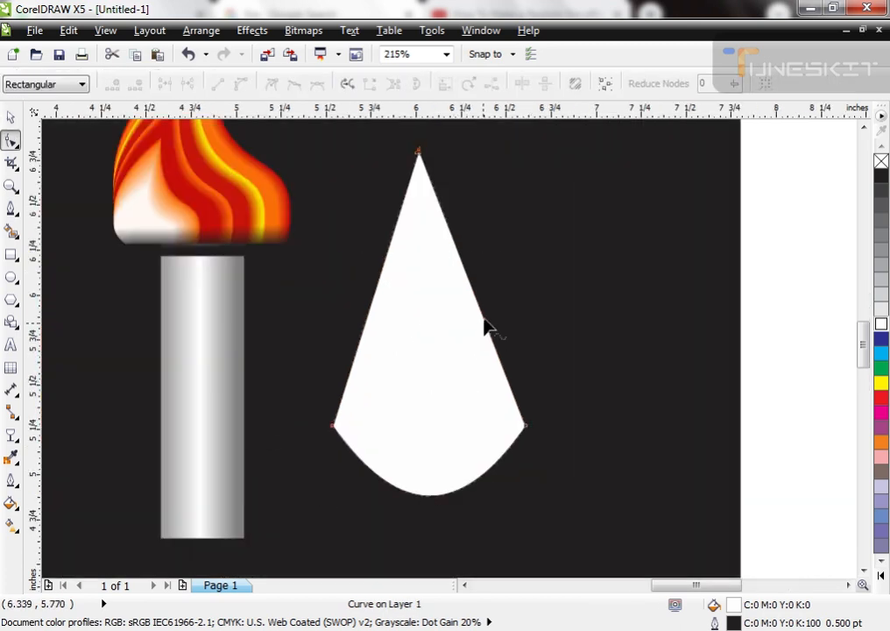
left_click(526, 427)
left_click_drag(487, 329, 515, 312)
key("Escape")
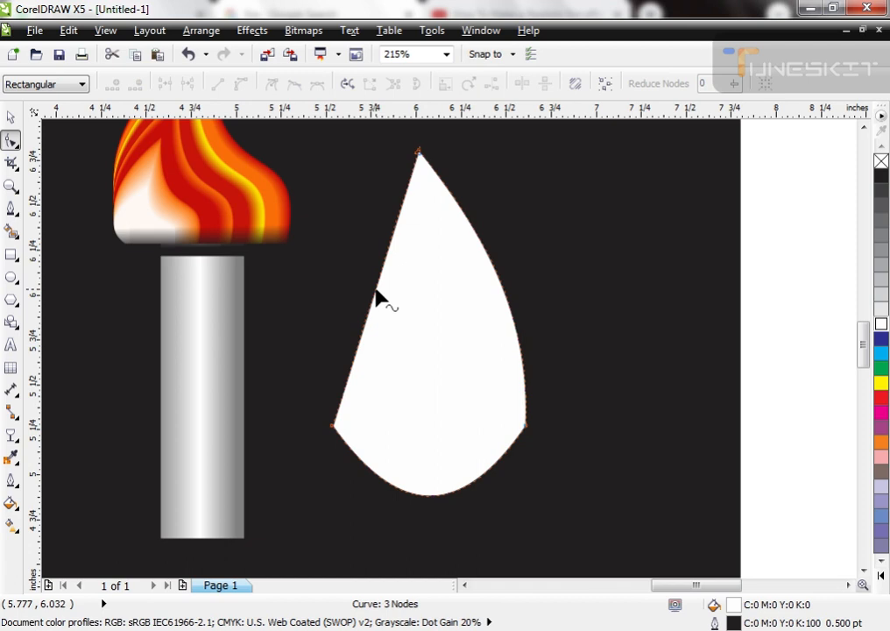
left_click_drag(375, 298, 344, 289)
Step: Move the teardrop up on the black background and scale it to about 0.87 by 1.54 inches
key("space")
key("F3")
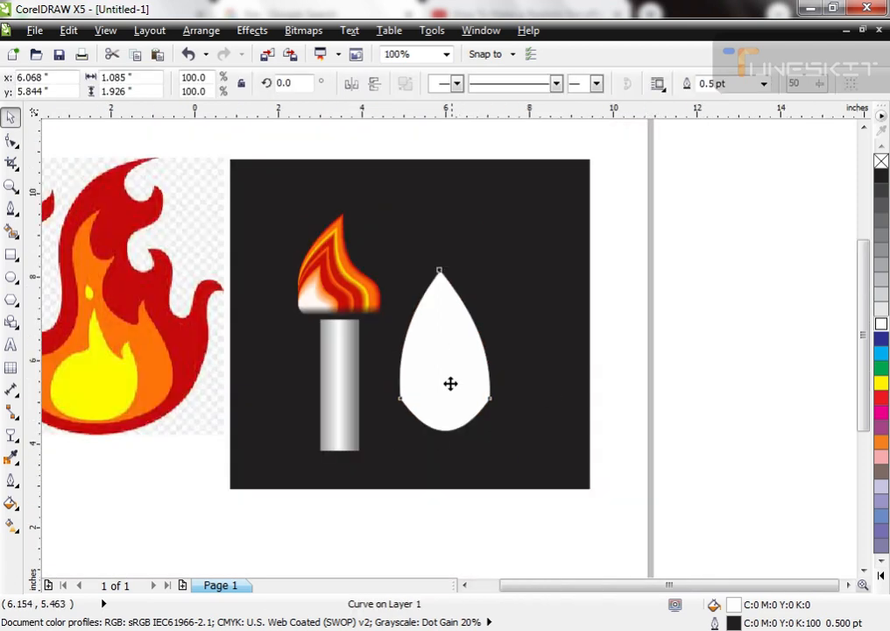
key("F3")
scroll(482, 395, "up", 4)
left_click_drag(489, 225, 479, 242)
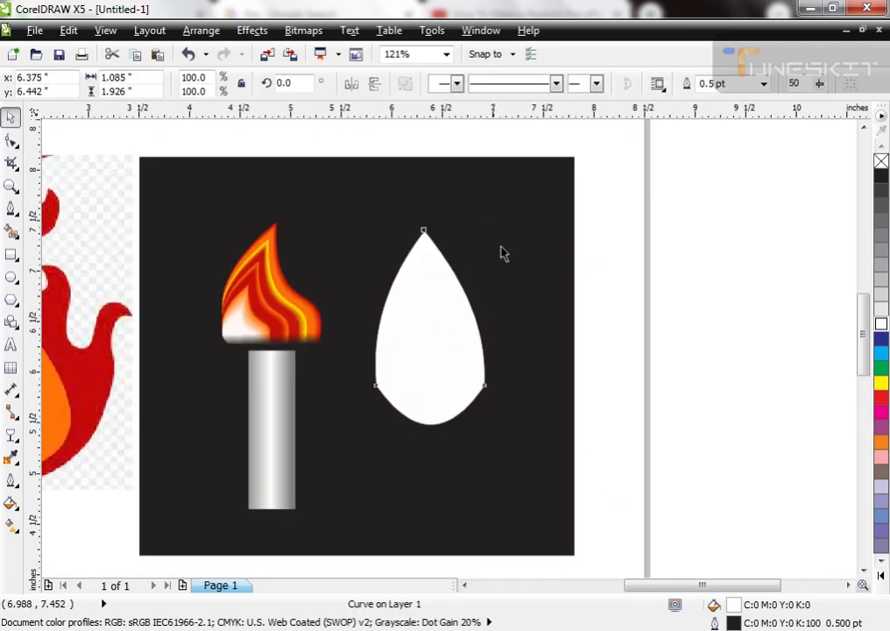
scroll(378, 338, "down", 2)
scroll(487, 422, "up", 3)
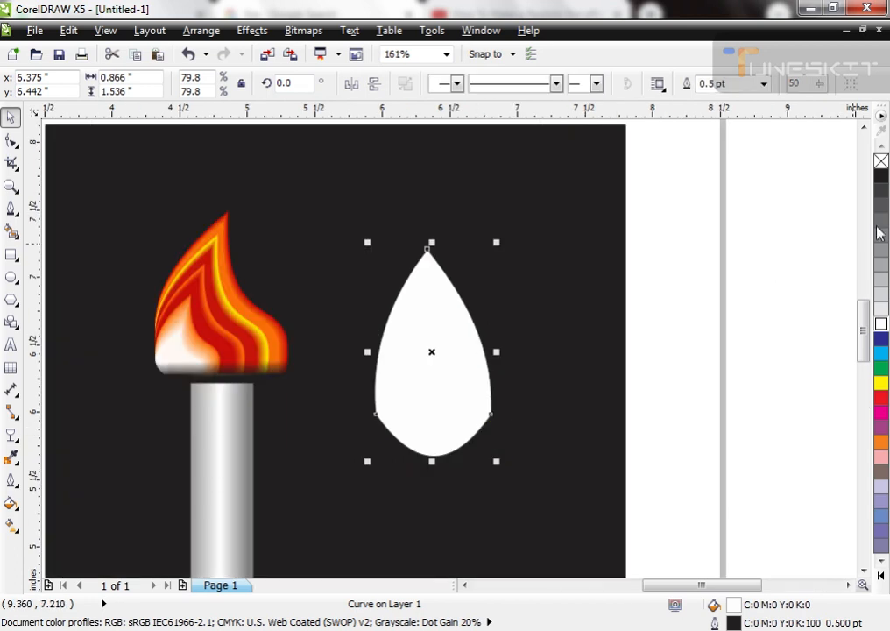
Step: Give the teardrop a white outline without fill and nest seven progressively smaller concentric copies inside it
left_click(882, 164)
left_click_drag(497, 242, 509, 260)
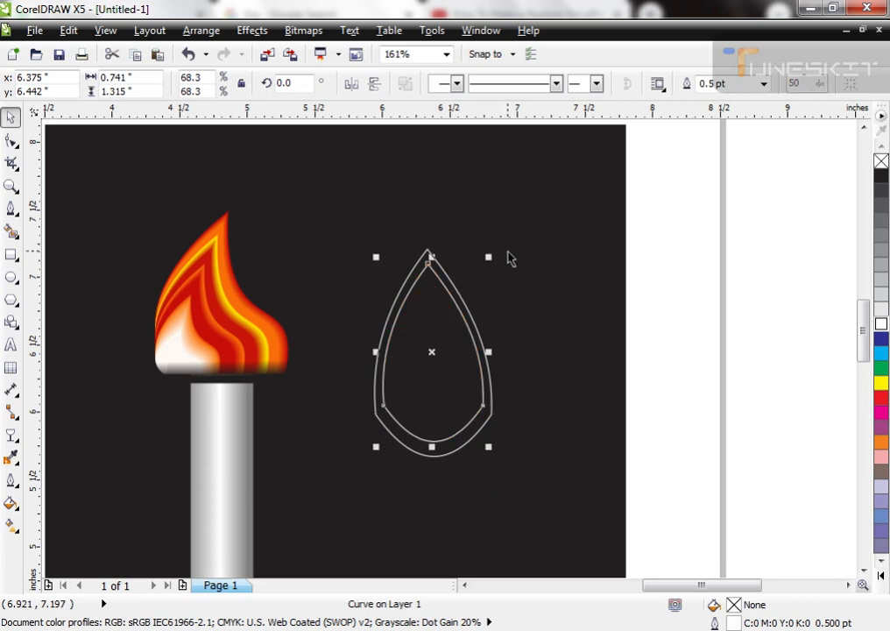
key("ctrl+r")
key("ctrl+r")
key("ctrl+r")
key("ctrl+r")
key("ctrl+r")
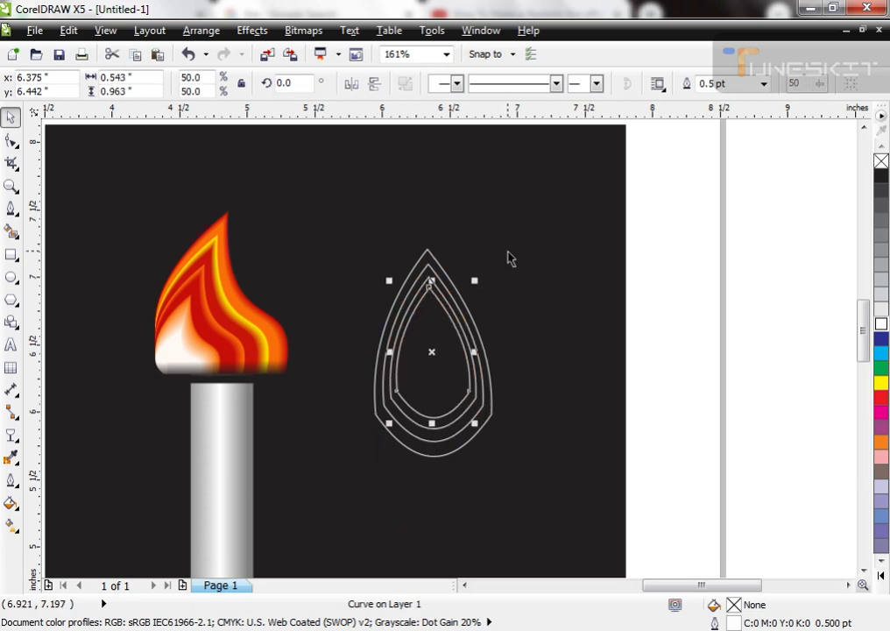
key("ctrl+r")
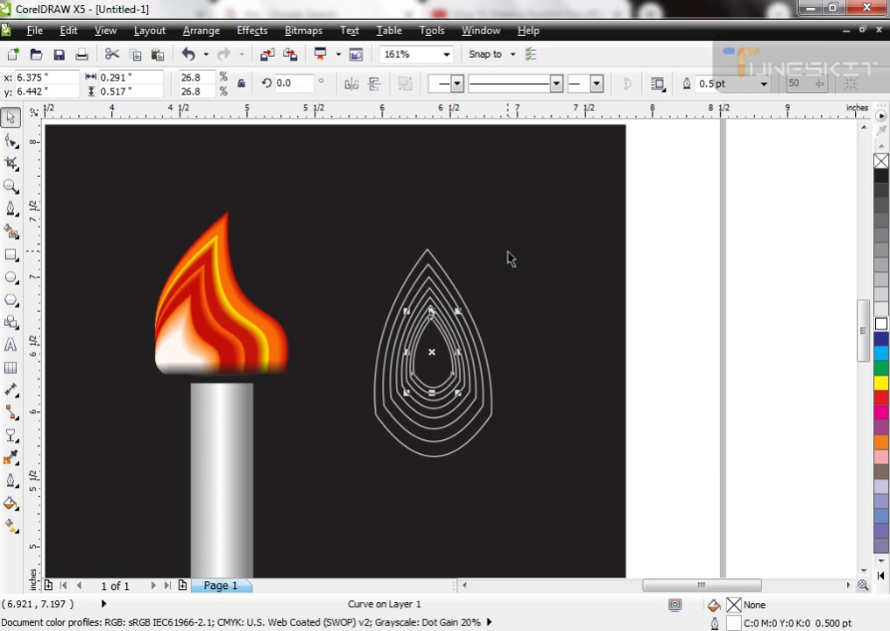
Step: Fill the outermost teardrop with cyan (C:100) and the second one with light blue (C:40)
scroll(562, 348, "up", 2)
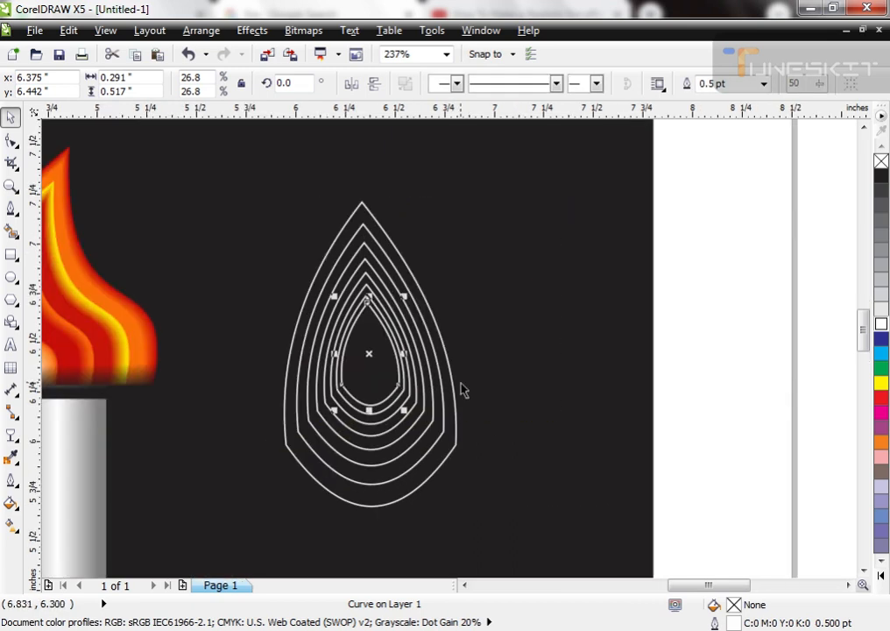
left_click(434, 319)
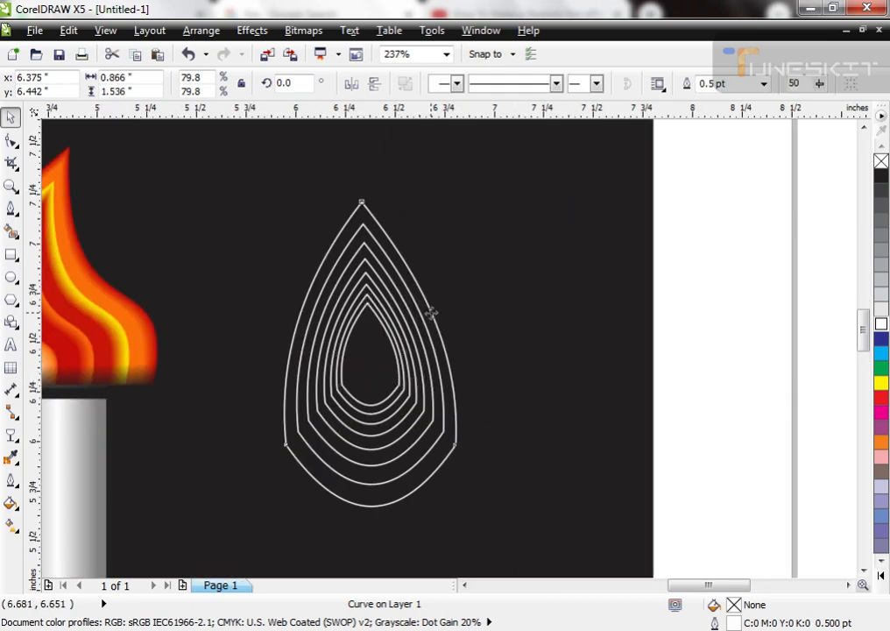
left_click(881, 354)
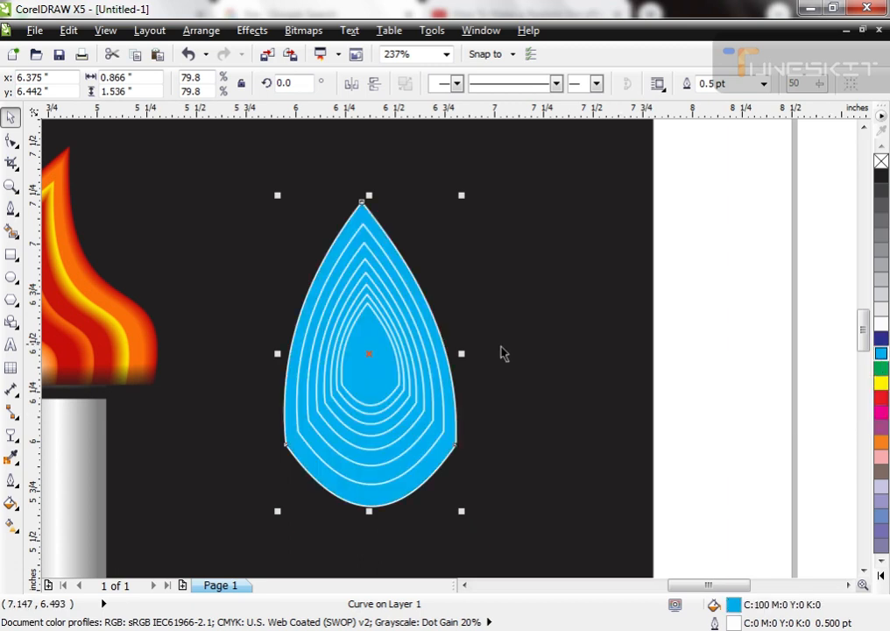
left_click(425, 317)
left_click(425, 312)
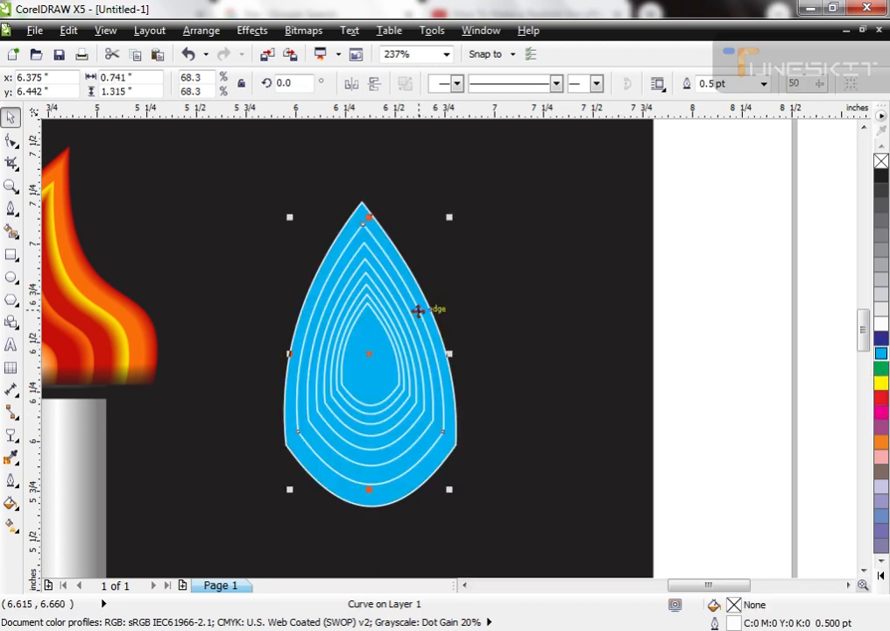
left_click_drag(882, 151, 702, 259)
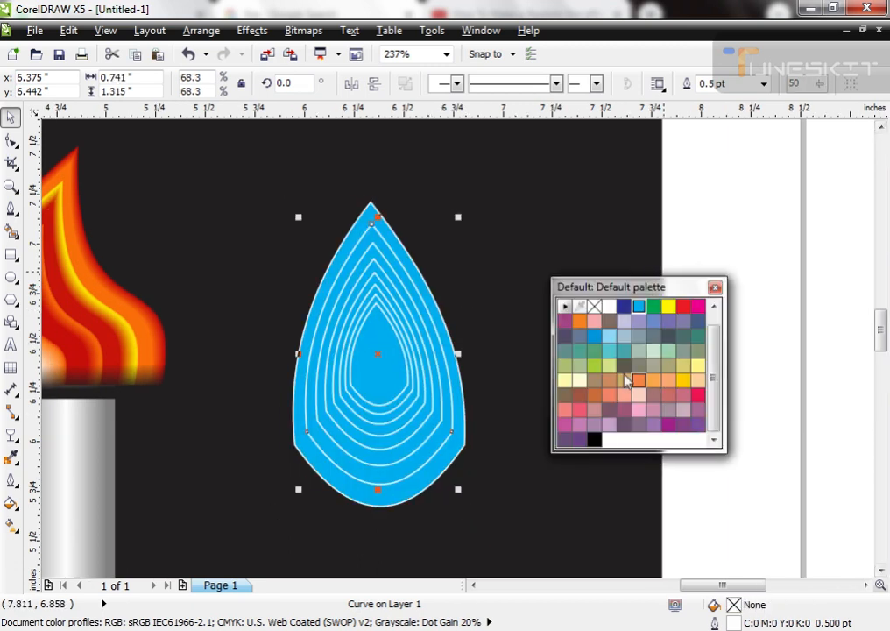
left_click(606, 341)
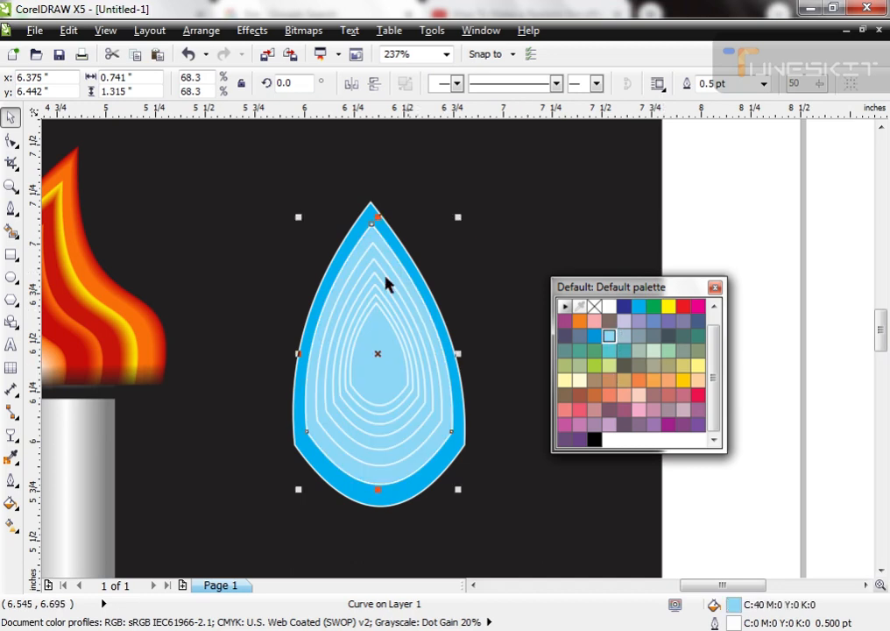
Step: Fill the third teardrop with the outermost one's cyan and the fourth with the C:100 M:20 blue
scroll(386, 279, "up", 3)
left_click(409, 313)
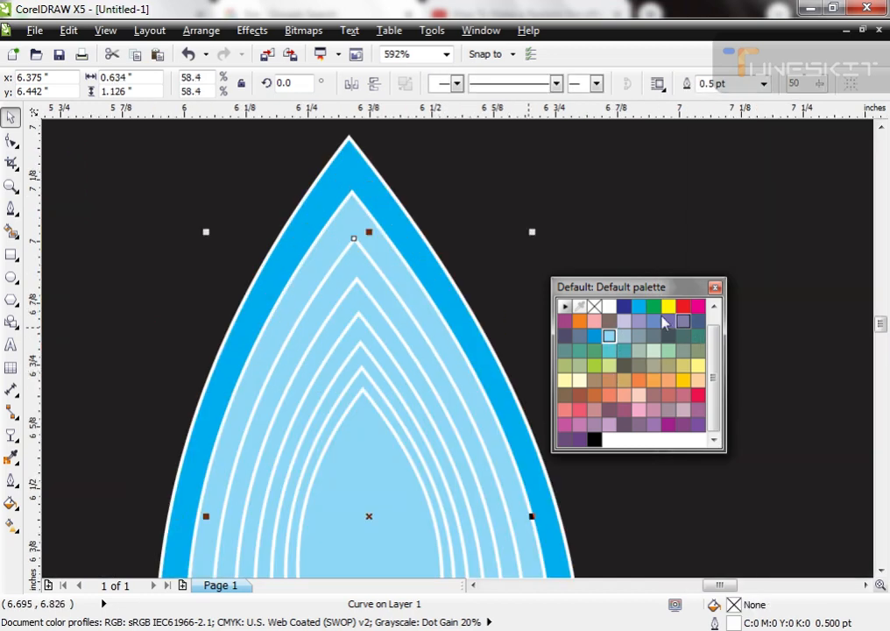
left_click(624, 306)
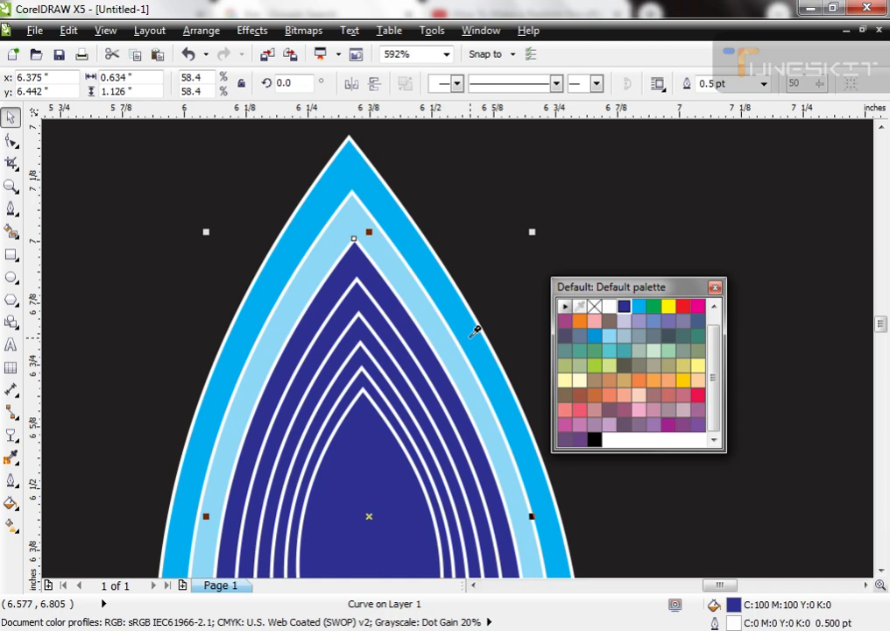
left_click_drag(475, 331, 440, 373)
left_click(418, 364)
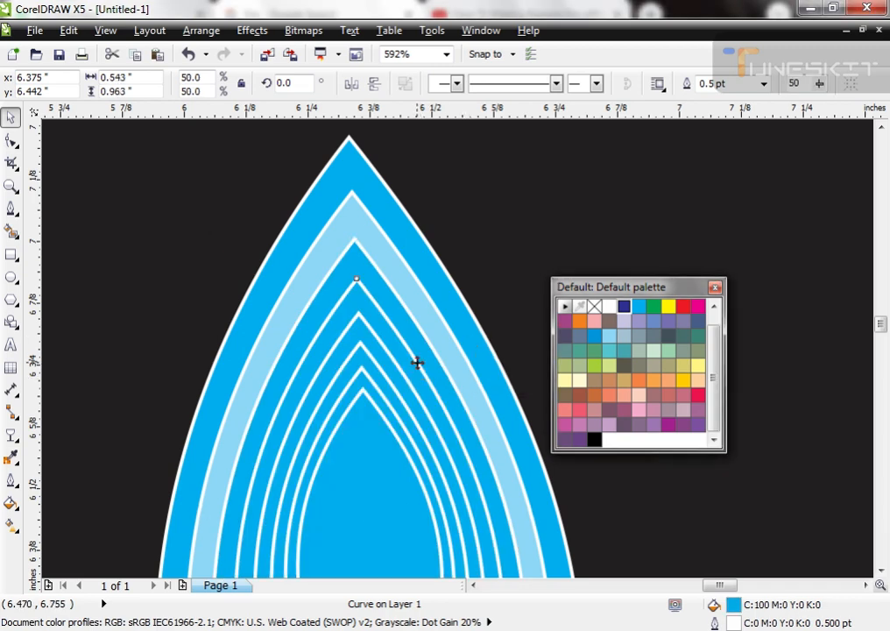
left_click(594, 336)
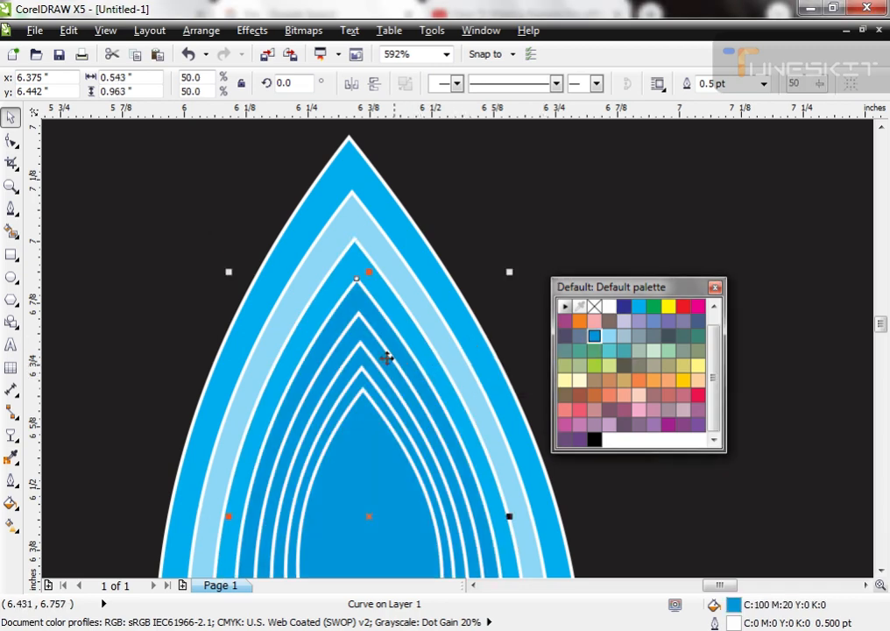
Step: Fill the fifth teardrop with the cyan sampled from the outermost one
left_click(434, 354)
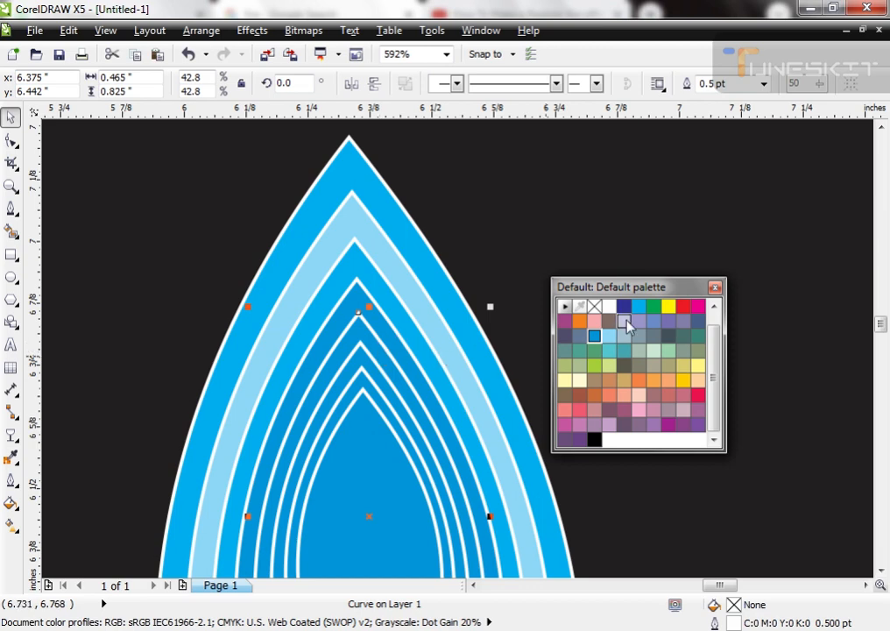
left_click(639, 306)
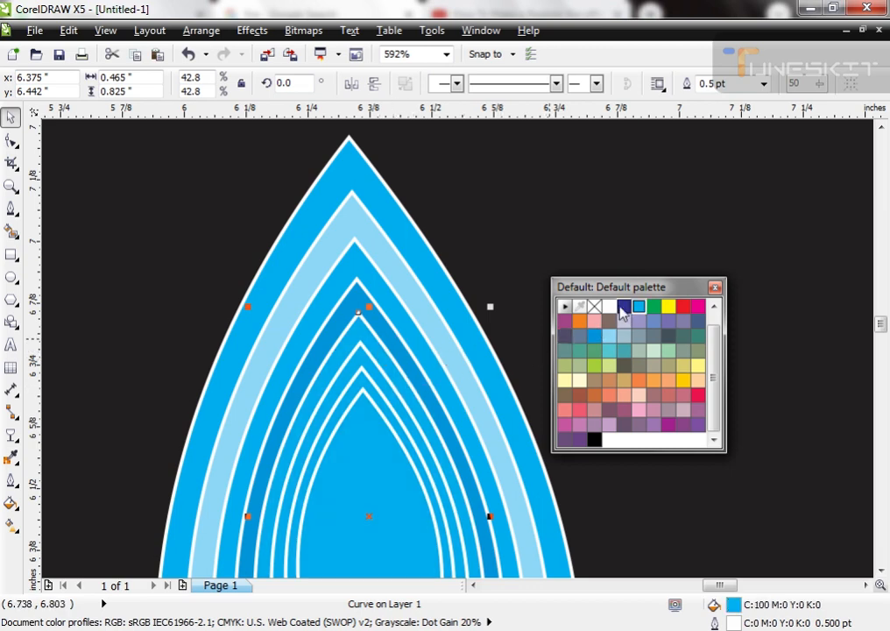
left_click(624, 306)
left_click(580, 307)
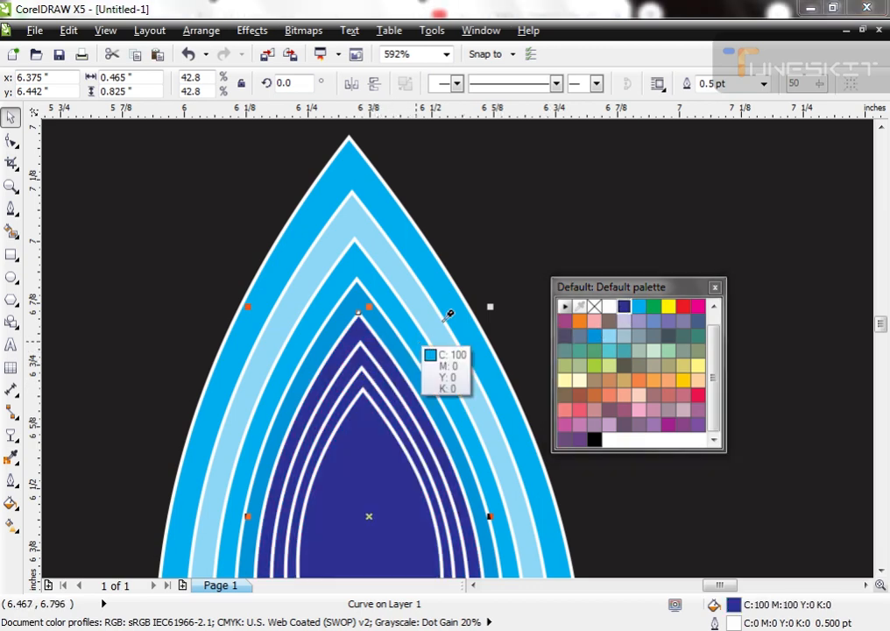
left_click(454, 313)
Step: Fill the sixth teardrop with the sampled light blue and the seventh with the C:100 M:20 blue
left_click(381, 372)
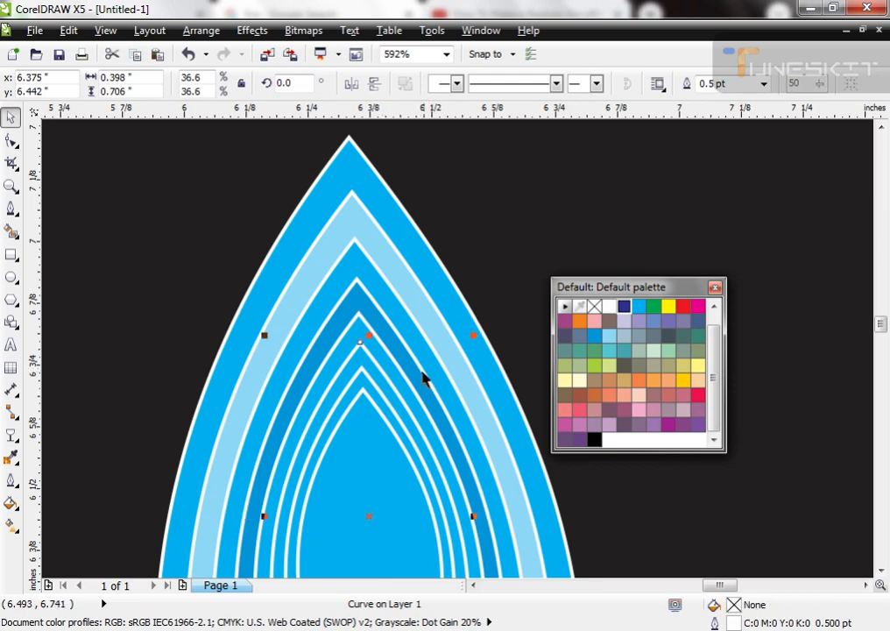
left_click(442, 349)
left_click(419, 400)
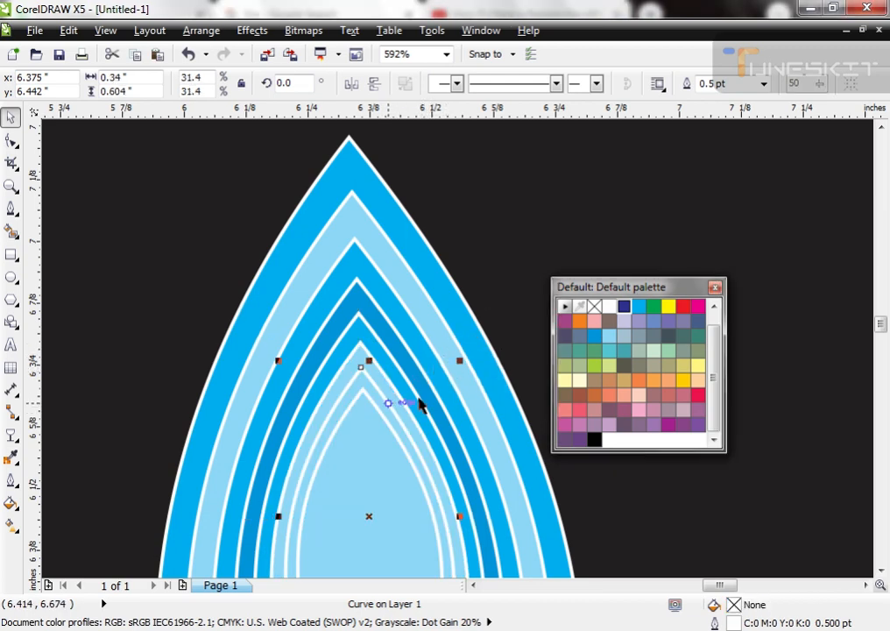
left_click(431, 386)
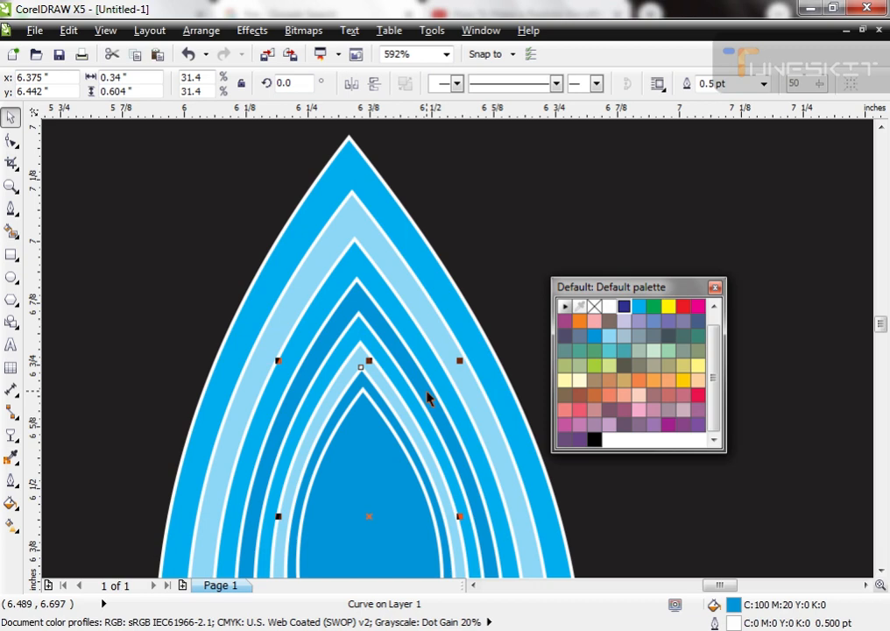
Step: Deselect the teardrops and dock the floating default color palette again
scroll(590, 315, "down", 2)
left_click(844, 364)
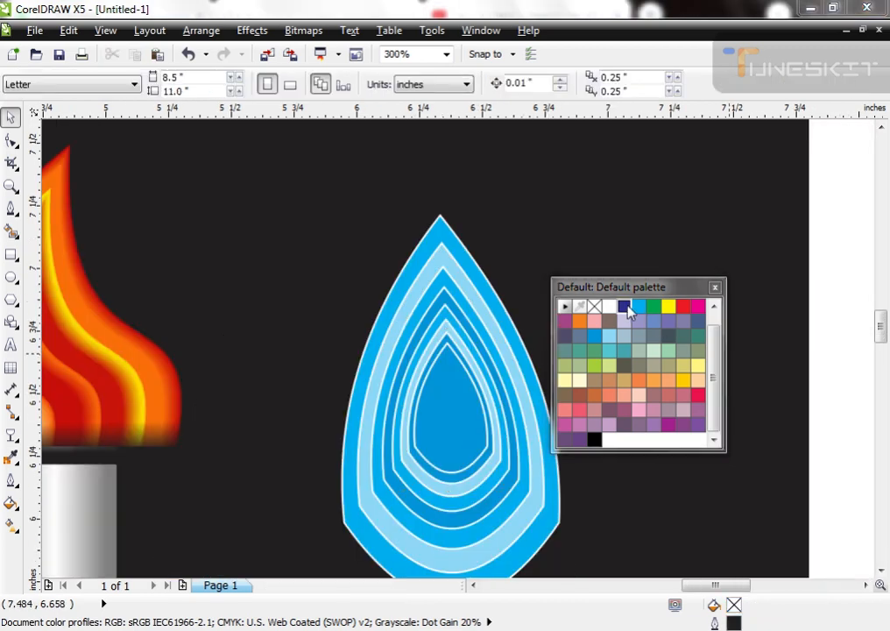
double_click(656, 288)
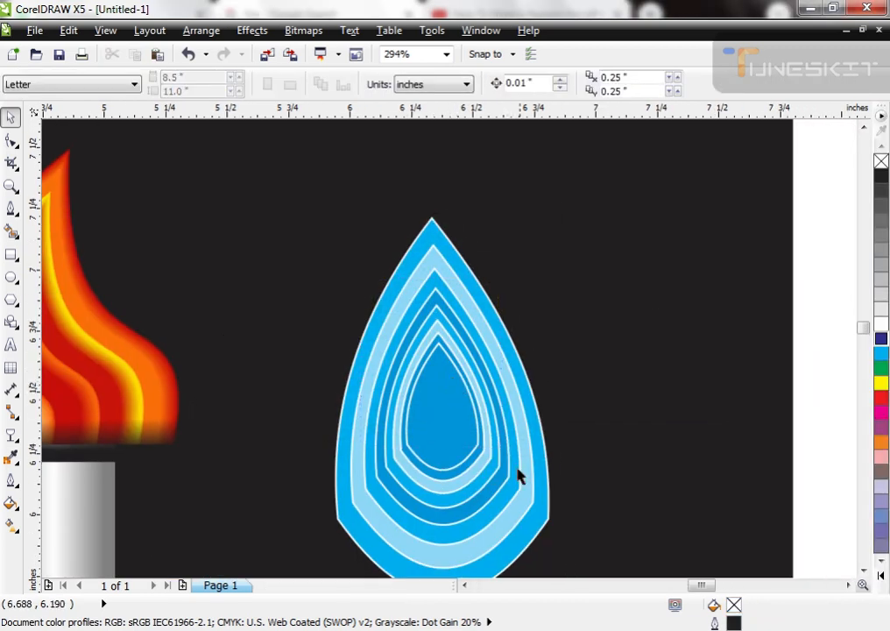
scroll(488, 329, "up", 3)
left_click_drag(489, 309, 555, 260)
key("ctrl+z")
key("ctrl+z")
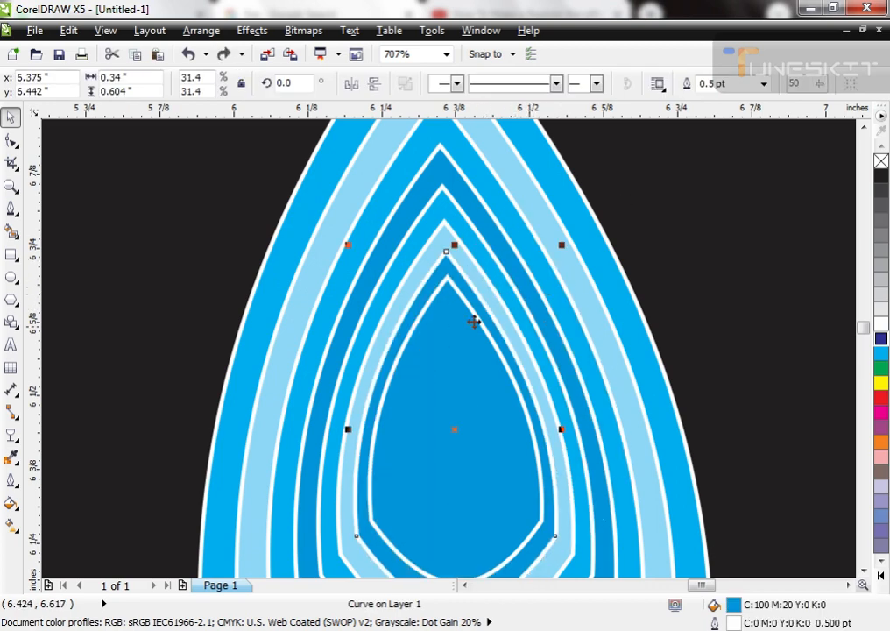
Step: Fill the innermost teardrop with the C:100 M:20 blue sampled from a darker ring
left_click(478, 319)
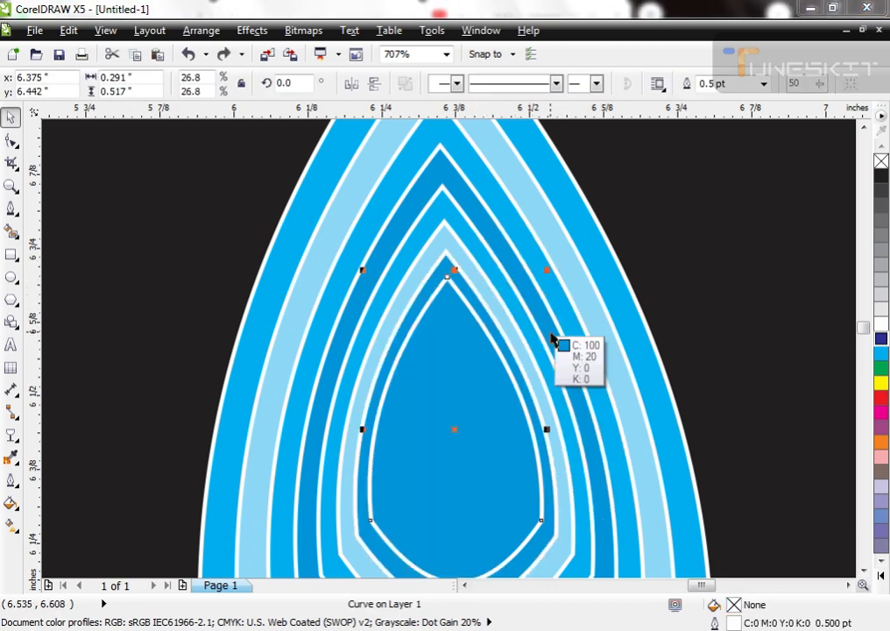
left_click(553, 337)
scroll(456, 312, "down", 1)
left_click_drag(460, 342, 529, 353)
key("ctrl+z")
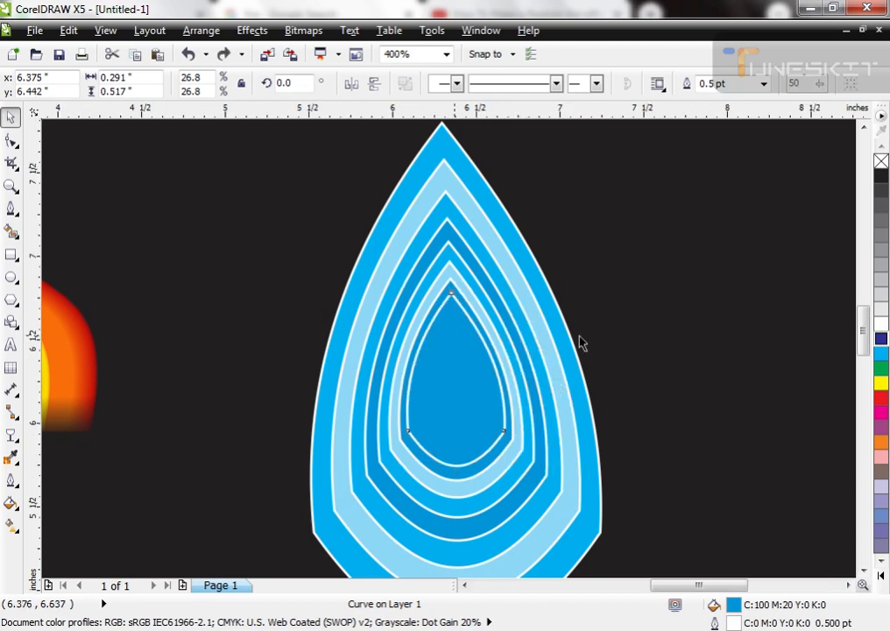
Step: Apply a 50 uniform transparency to all eight nested blue teardrops
scroll(582, 343, "down", 2)
left_click_drag(733, 209, 325, 502)
left_click(11, 436)
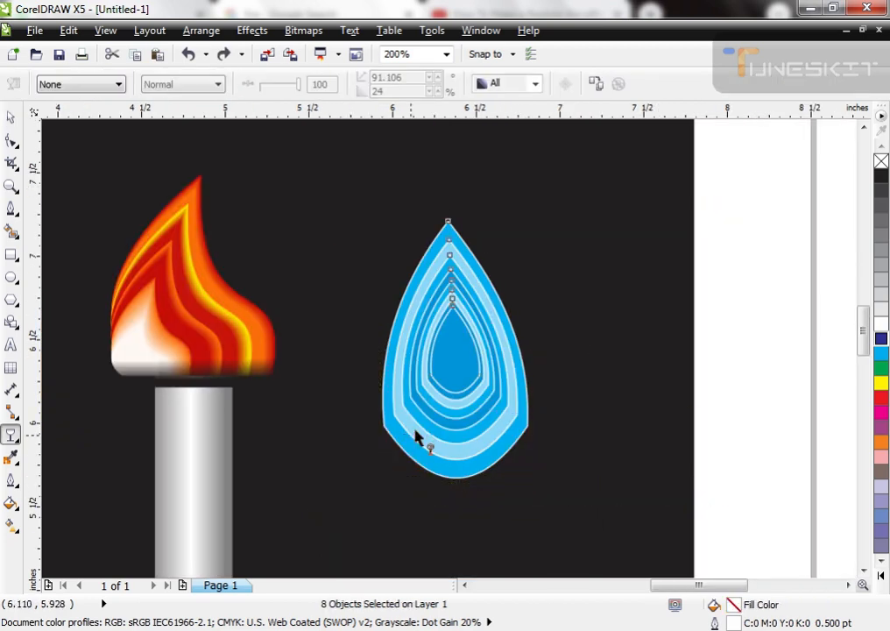
left_click(18, 442)
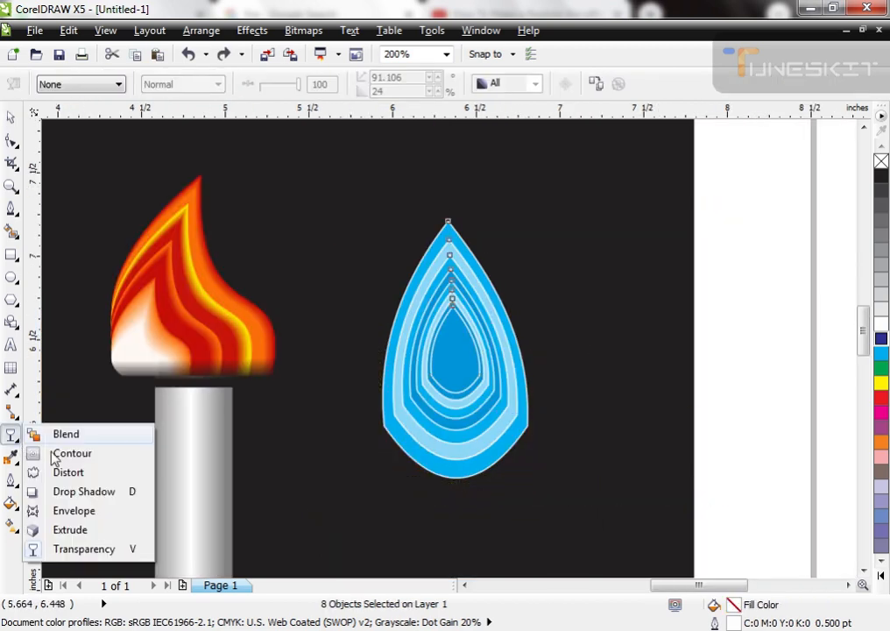
left_click(98, 545)
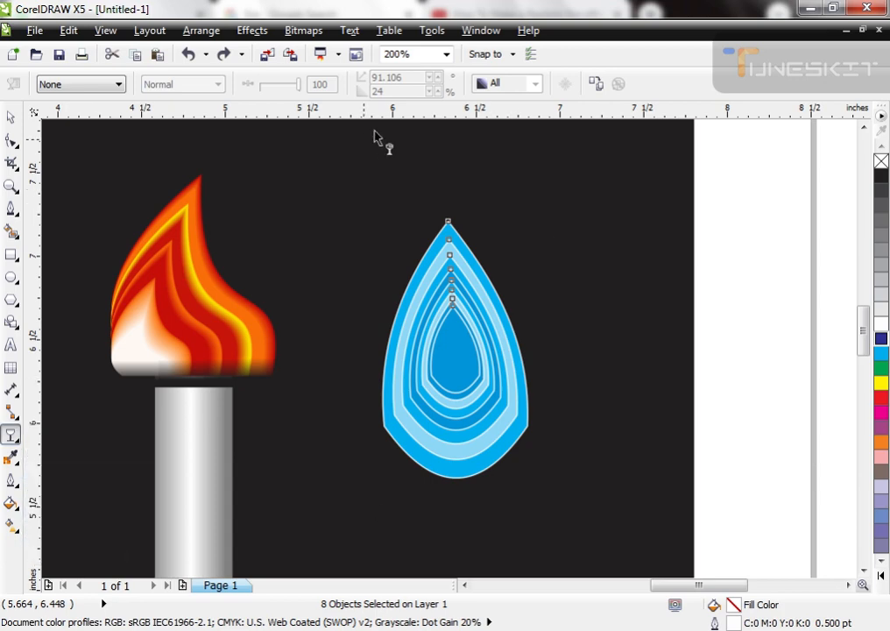
key("space")
key("space")
left_click(119, 85)
left_click(109, 105)
Step: Try the Subtract and Add transparency modes on the eight teardrops and return them to Normal
left_click(203, 85)
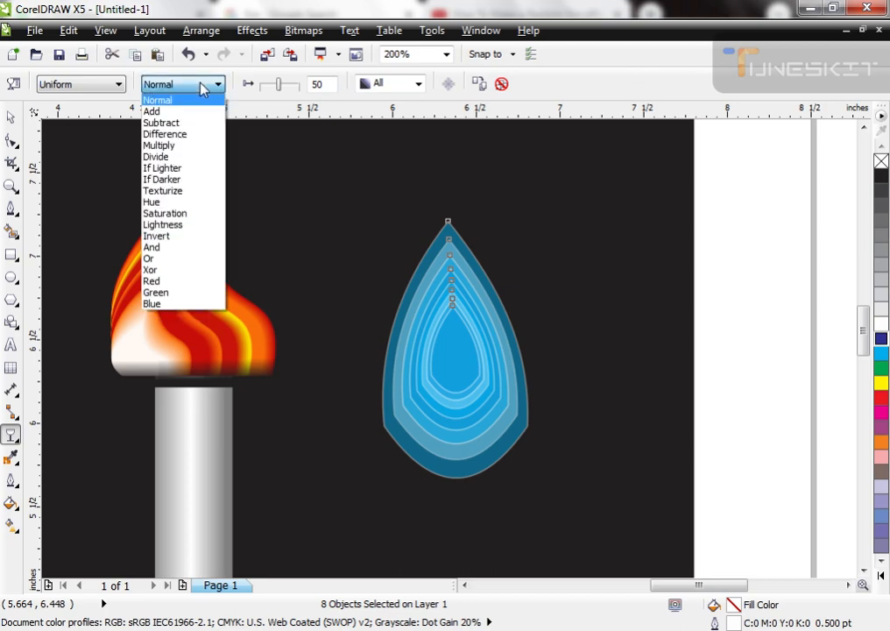
left_click(189, 123)
left_click(201, 85)
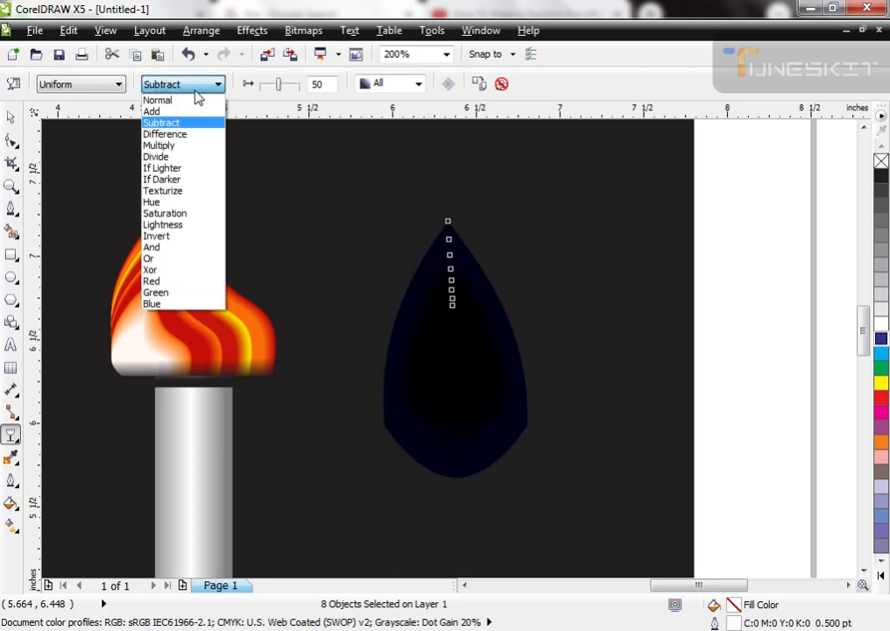
left_click(184, 112)
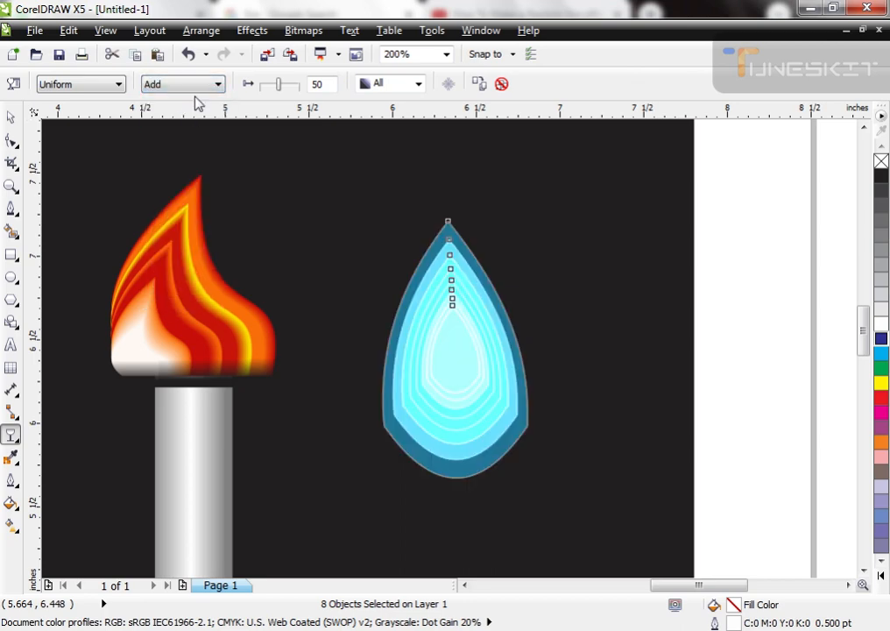
left_click(202, 84)
scroll(176, 114, "up", 1)
left_click(169, 95)
key("space")
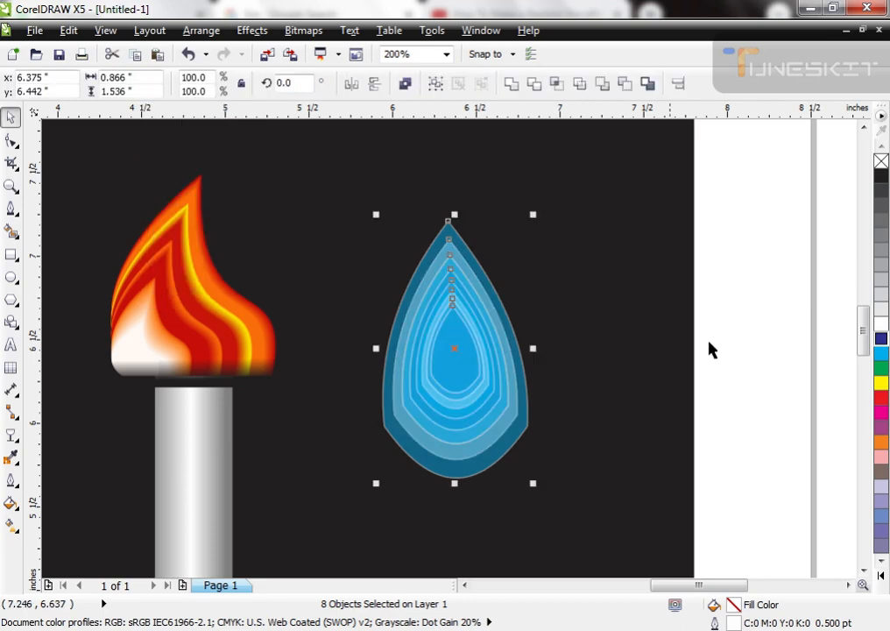
Step: Remove the outlines from all eight teardrops and deselect them
left_click(571, 286)
left_click(450, 255)
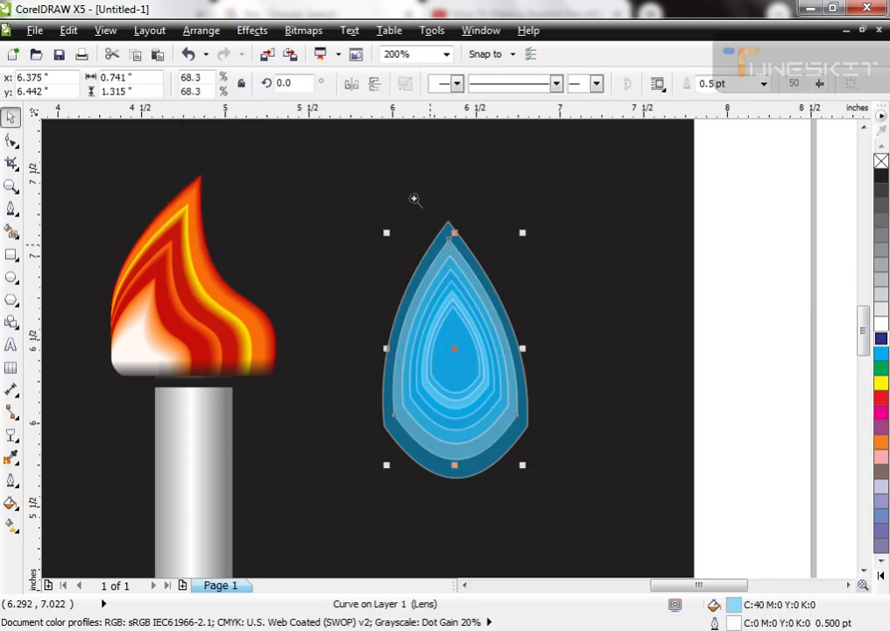
scroll(456, 296, "up", 3)
scroll(419, 181, "down", 3)
left_click_drag(771, 143, 263, 524)
right_click(883, 162)
left_click(548, 245)
Step: Blend the outermost teardrop with the second one in 20 steps
key("F2")
left_click_drag(374, 165, 498, 324)
scroll(357, 235, "down", 2)
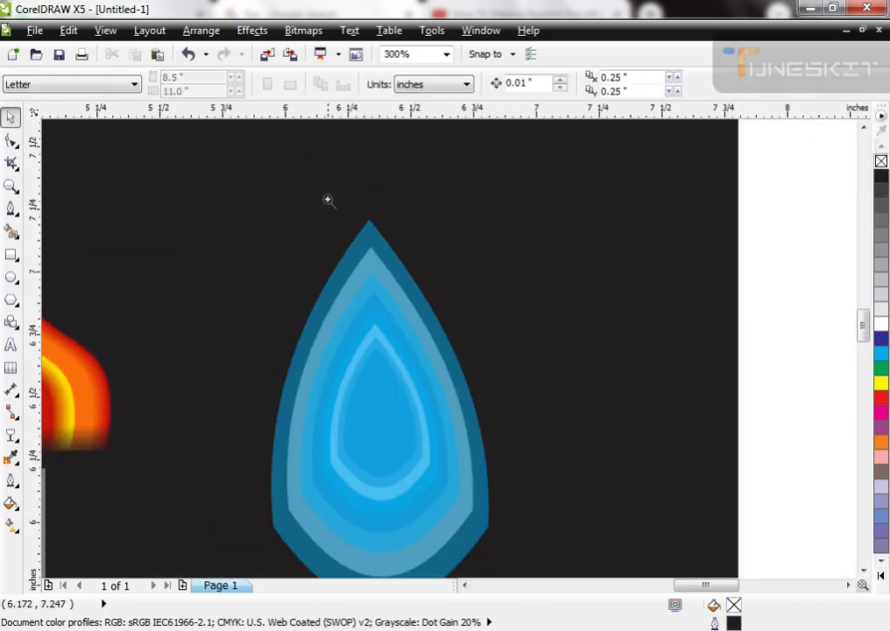
scroll(372, 254, "up", 3)
left_click(342, 284)
left_click(384, 263, "shift")
left_click_drag(385, 263, 389, 238)
key("ctrl+z")
left_click(12, 435)
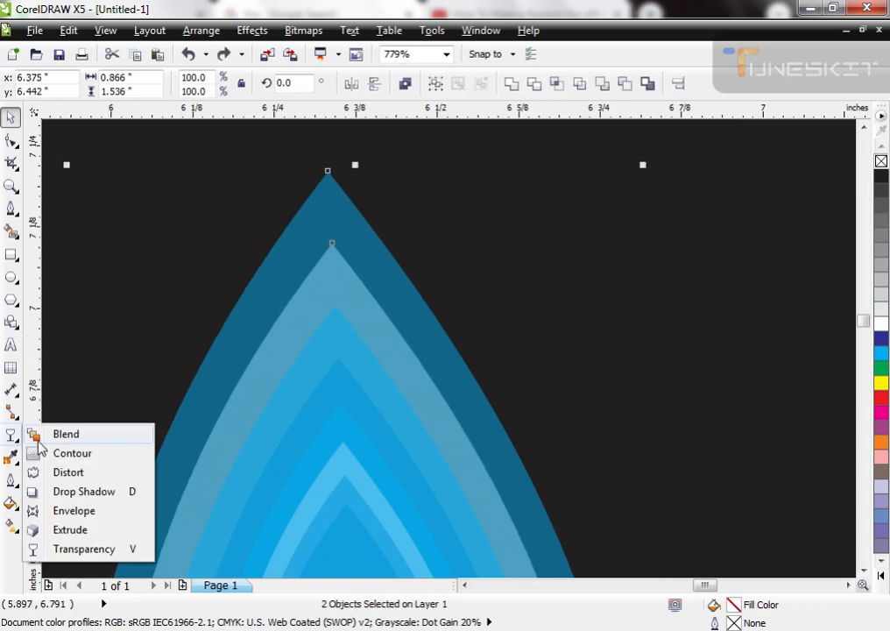
left_click(39, 431)
left_click_drag(331, 263, 332, 260)
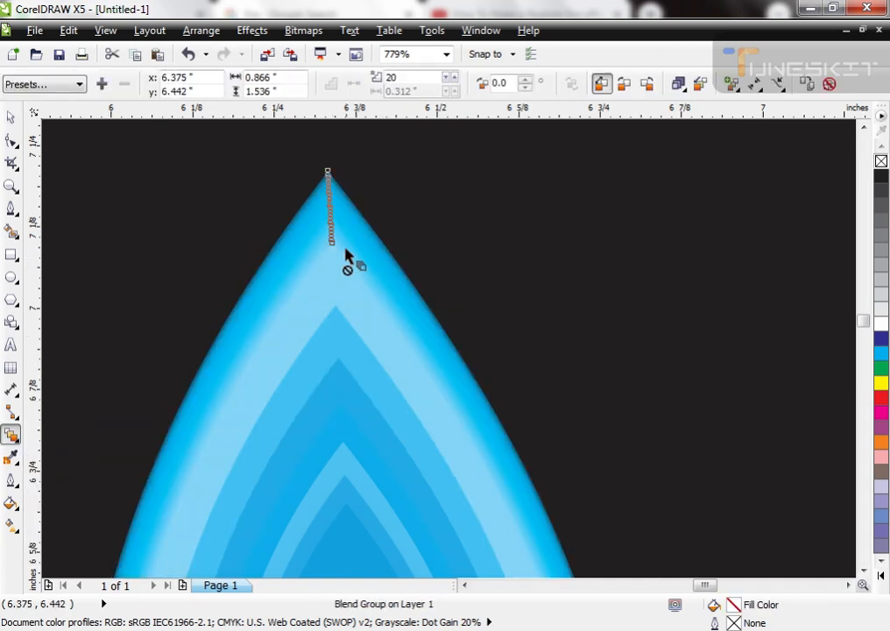
key("space")
Step: Blend the third teardrop with the fourth one to form the next soft ring of the blue flame
scroll(330, 209, "down", 3)
key("F2")
left_click_drag(303, 220, 391, 304)
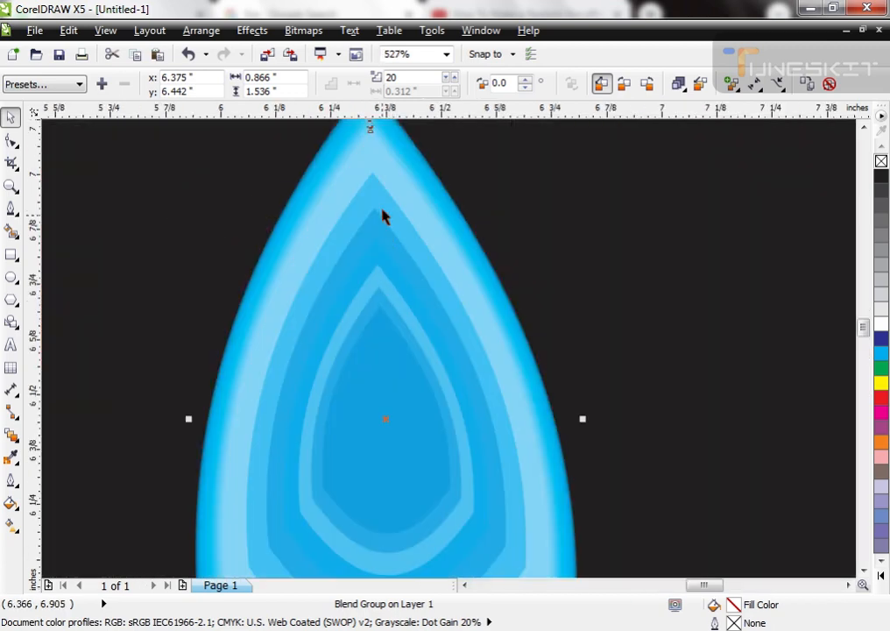
left_click(385, 206)
left_click(379, 236, "shift")
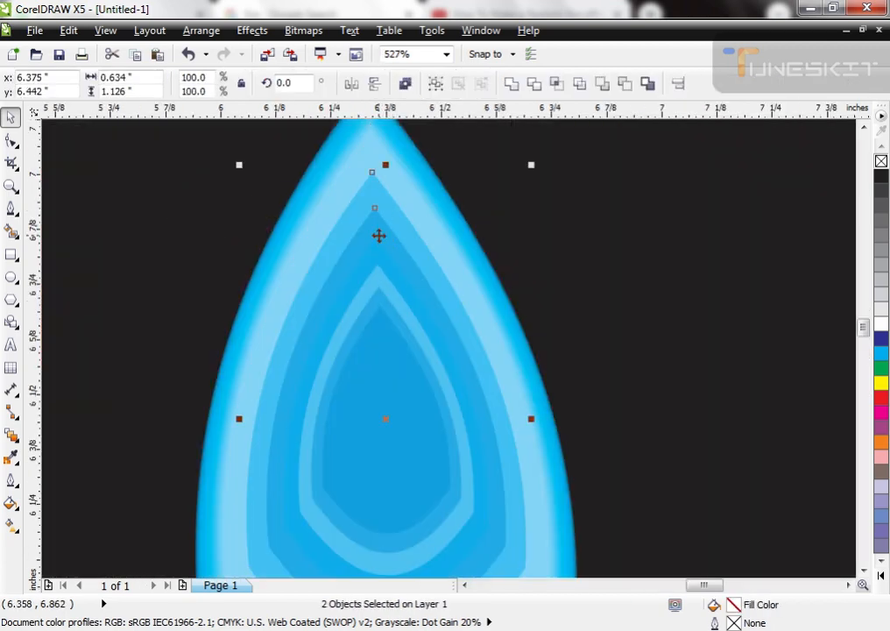
left_click(12, 435)
left_click_drag(367, 207, 415, 215)
key("space")
key("ctrl+z")
Step: Blend the fifth teardrop with the sixth one in 20 steps
left_click(382, 281, "shift")
left_click_drag(381, 283, 397, 256)
key("ctrl+z")
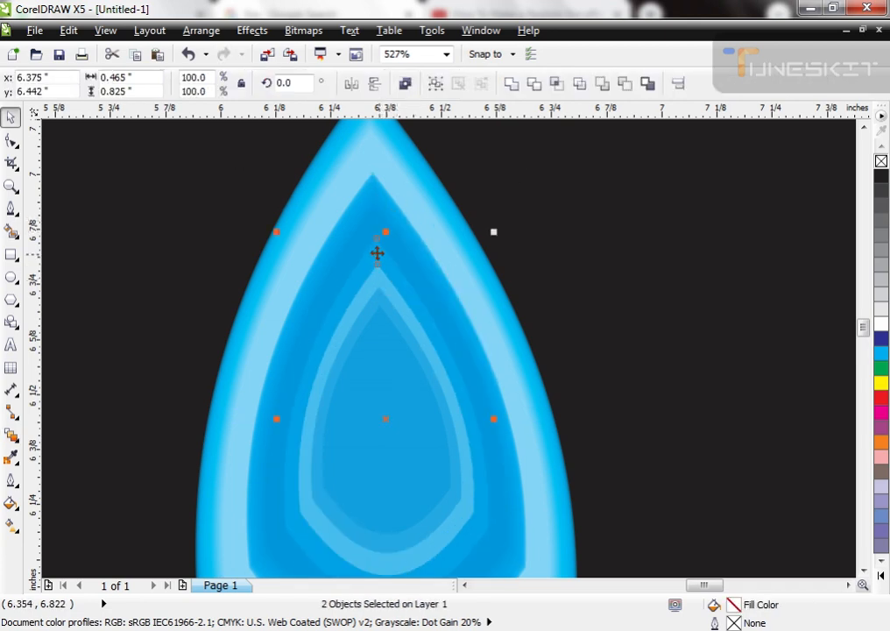
left_click(12, 436)
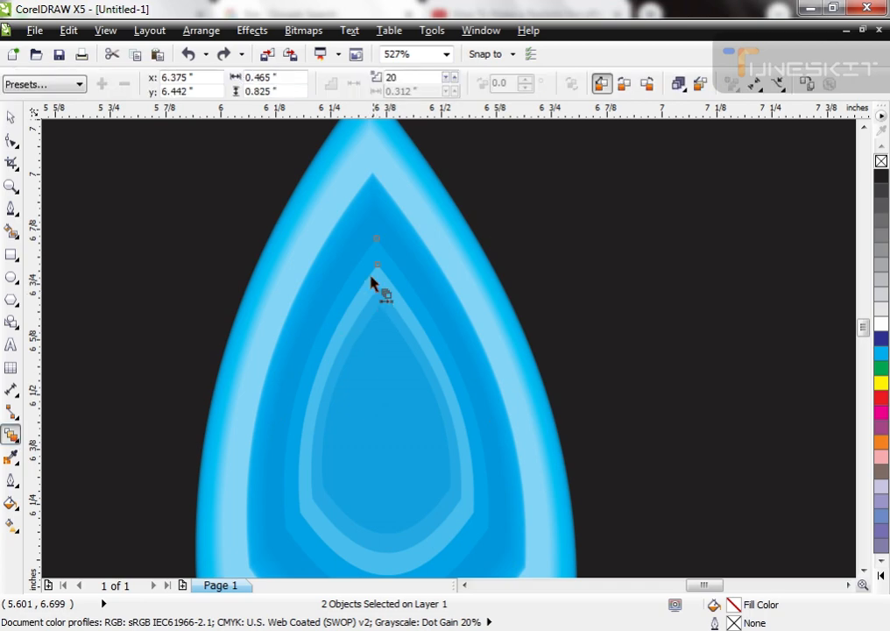
left_click_drag(373, 259, 386, 282)
key("space")
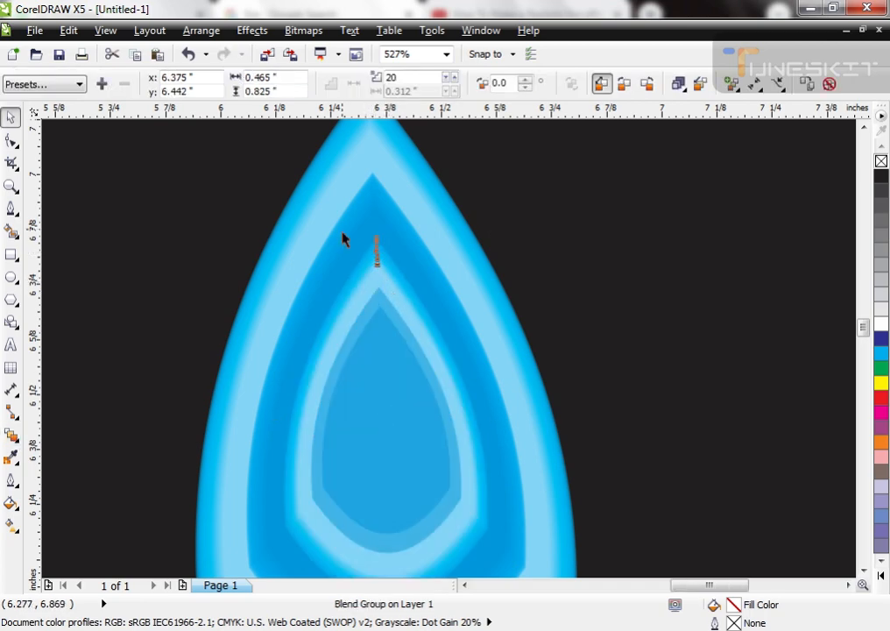
Step: Place a copy of the innermost teardrop about 0.2 inch to the right of the original
scroll(402, 354, "down", 2)
scroll(377, 338, "up", 3)
left_click_drag(371, 320, 401, 320)
left_click_drag(359, 248, 383, 249)
key("ctrl+z")
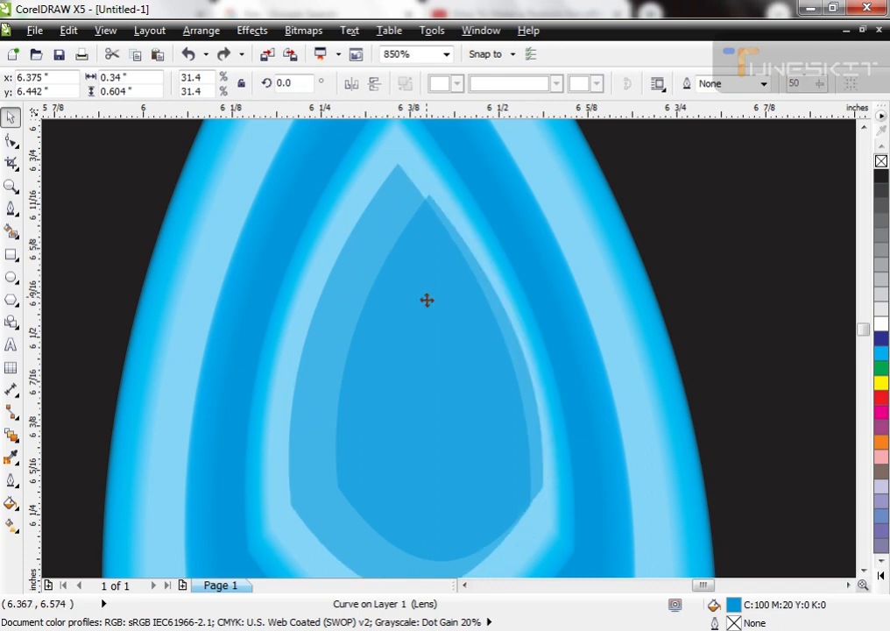
key("ctrl+z")
left_click_drag(418, 285, 557, 290)
Step: Try a Blend between the seventh teardrop and the innermost one
left_click(408, 300)
left_click(400, 181, "shift")
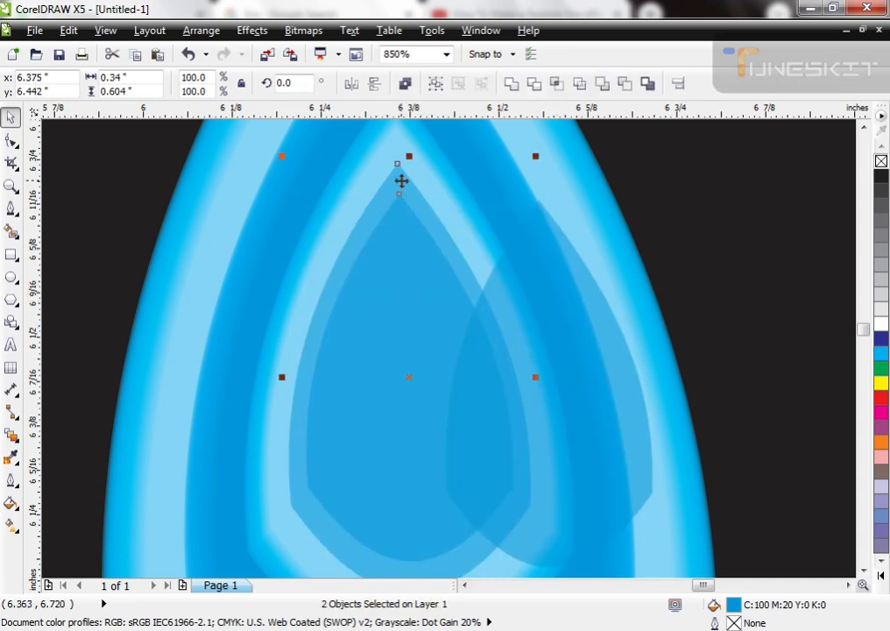
left_click(12, 435)
left_click_drag(373, 247, 366, 227)
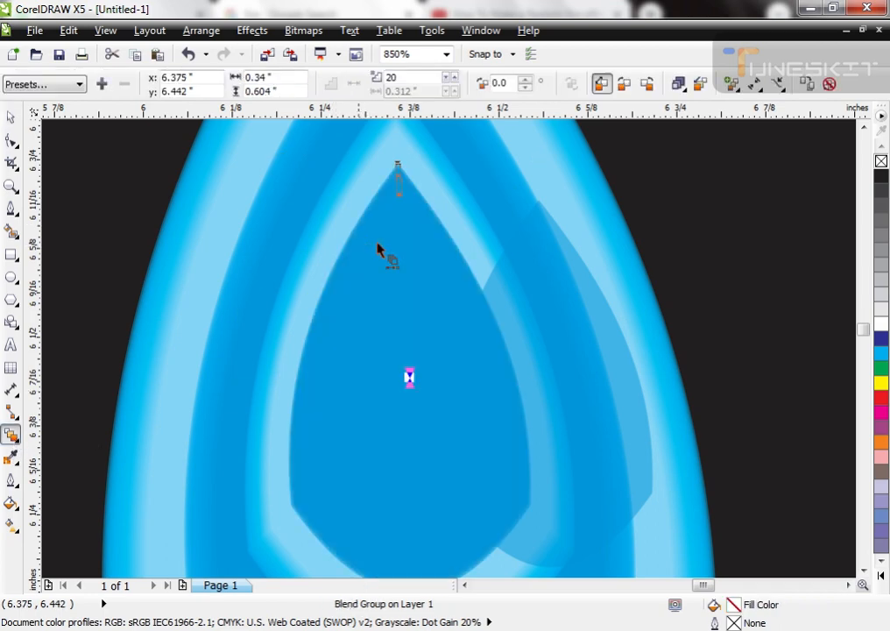
key("space")
key("ctrl+z")
left_click_drag(378, 265, 432, 248)
key("ctrl+z")
left_click(585, 182)
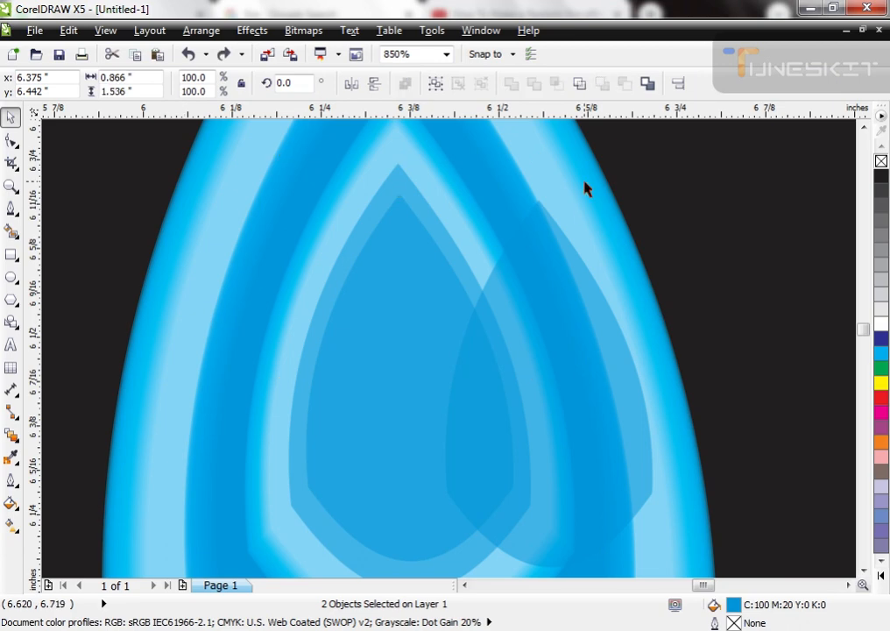
Step: Blend the seventh teardrop with the innermost one in 20 steps
left_click(401, 186)
left_click(397, 228, "shift")
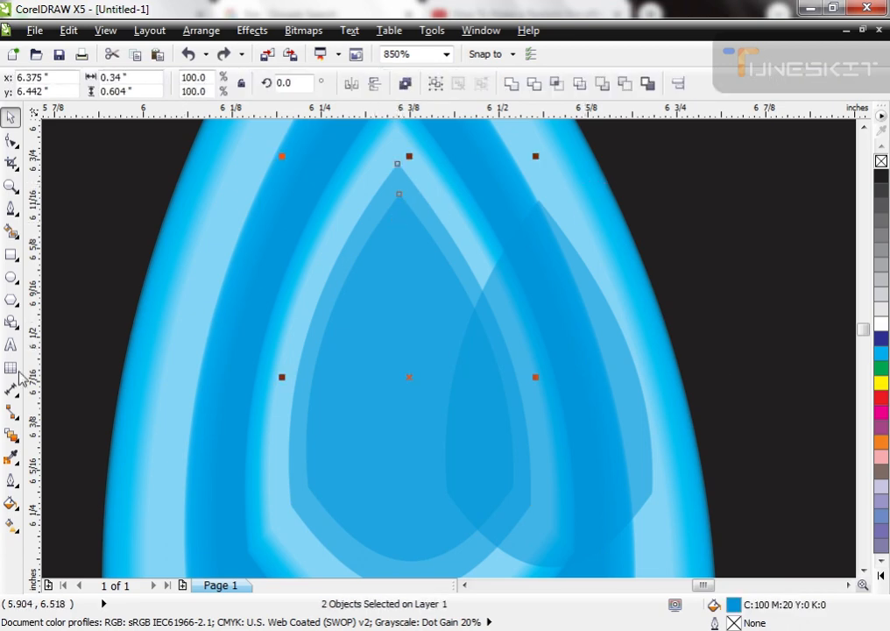
left_click(11, 434)
left_click_drag(401, 227, 402, 226)
key("space")
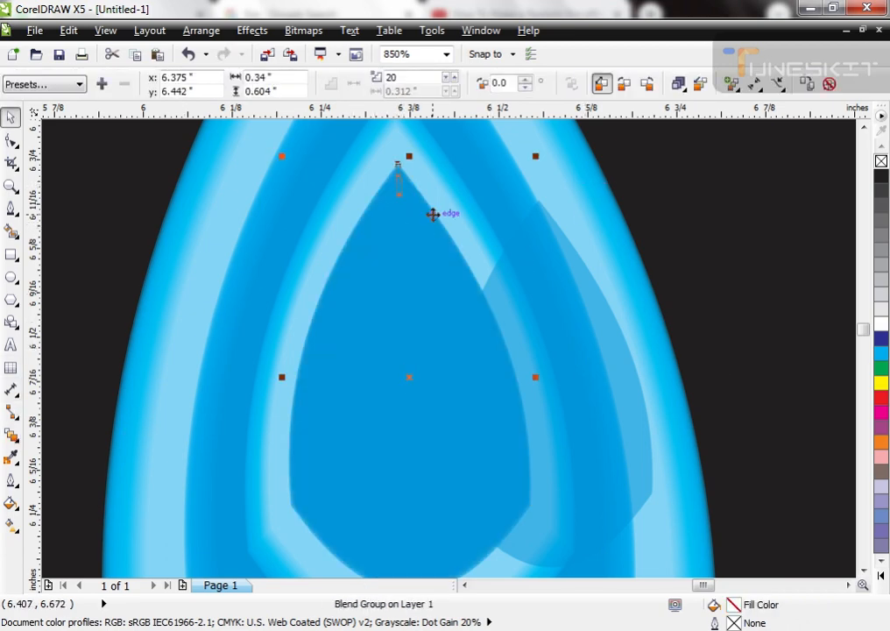
scroll(433, 214, "down", 2)
Step: Fill the offset copy of the innermost teardrop with white and centre it both ways on the innermost blend
left_click(509, 279)
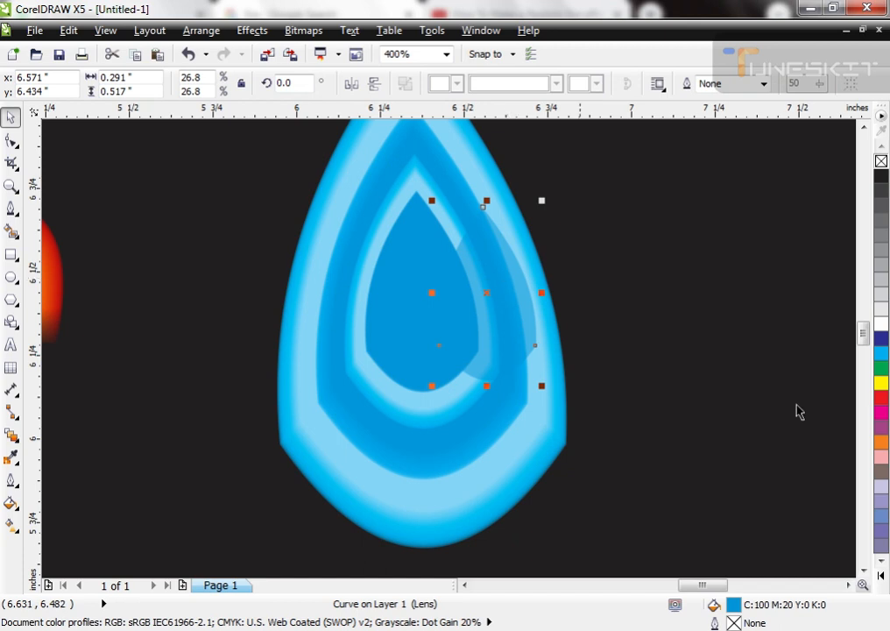
left_click(885, 327)
left_click(394, 310, "shift")
key("c")
key("e")
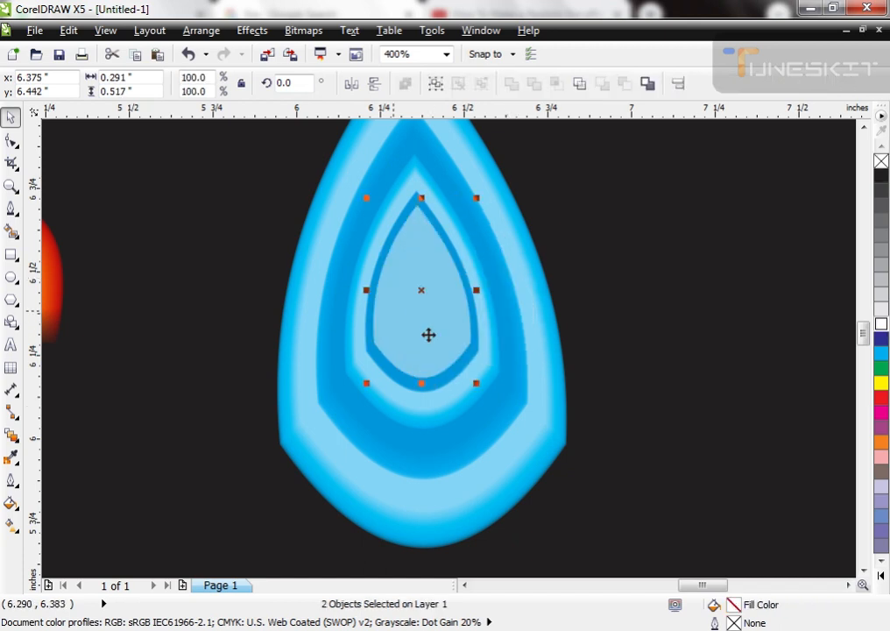
scroll(467, 306, "down", 1)
left_click(742, 211)
Step: Group all parts of the blue flame and move the group up about 0.46 inch
scroll(582, 287, "down", 1)
key("F2")
left_click_drag(339, 166, 721, 449)
left_click(426, 401)
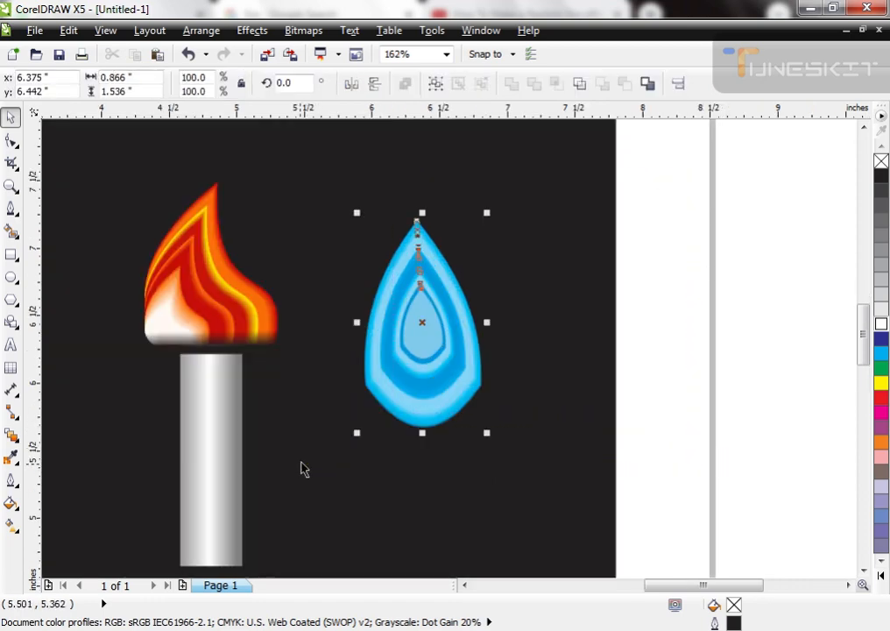
left_click_drag(411, 402, 414, 344)
Step: Copy the gray candle body and its dark fade rectangle from the orange candle to beneath the blue flame
left_click(200, 419)
left_click(259, 348, "shift")
left_click_drag(259, 348, 469, 366)
left_click(429, 271)
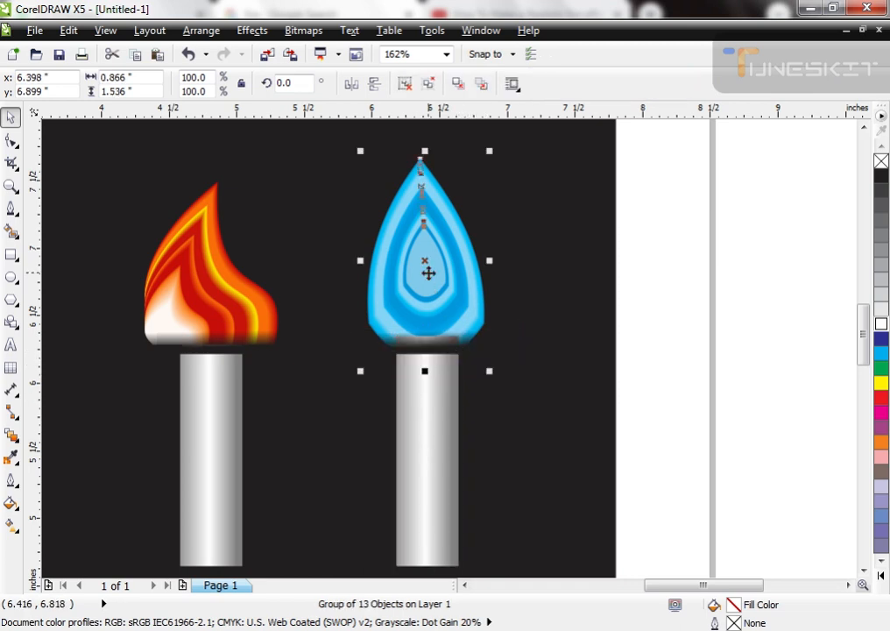
Step: Lower the second candle body slightly and widen the fade rectangle under the blue flame to 1.194 inches
key("ctrl+z")
left_click_drag(445, 378, 429, 409)
key("ctrl+z")
left_click(445, 344)
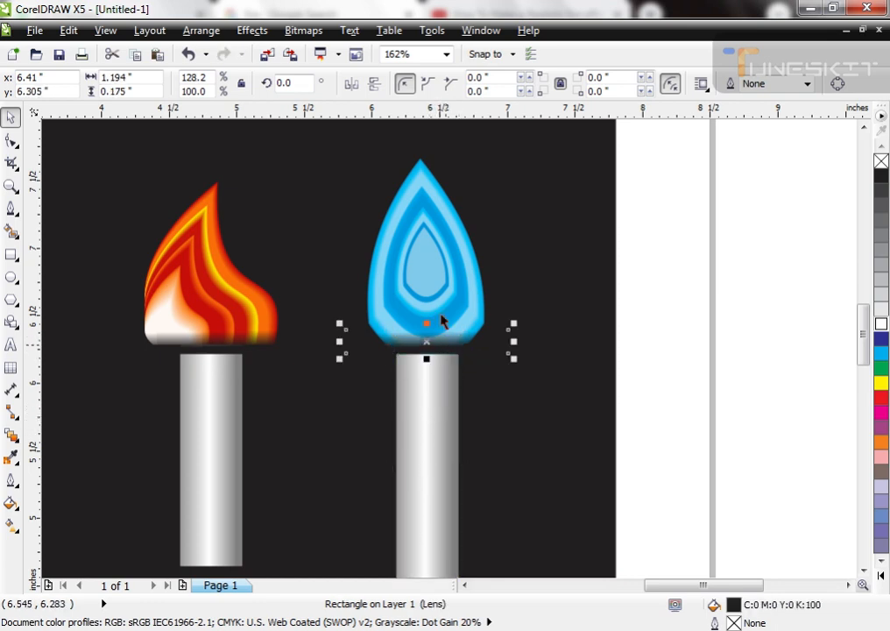
Step: Nudge the blue flame and its fade rectangle down 0.05 inch and move the whole blue candle about 0.41 inch left
left_click(441, 291, "shift")
left_click_drag(445, 287, 441, 288)
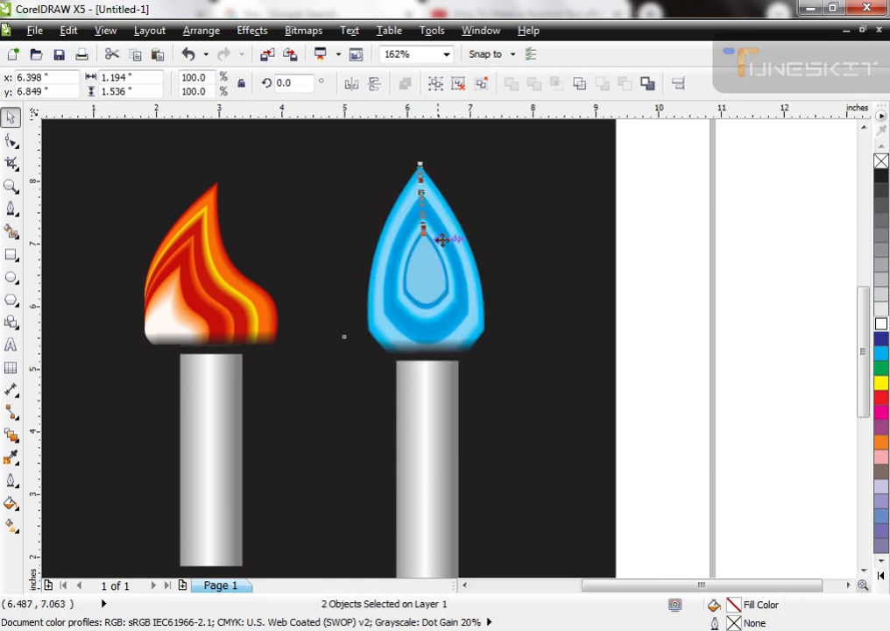
scroll(438, 237, "down", 2)
left_click(431, 340, "shift")
left_click_drag(431, 340, 406, 341)
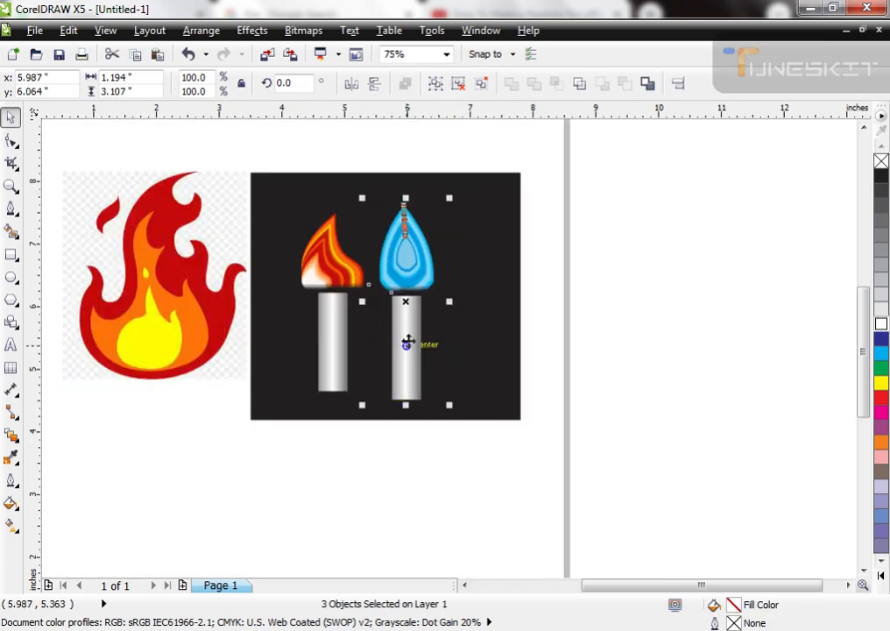
key("Escape")
scroll(294, 175, "up", 2)
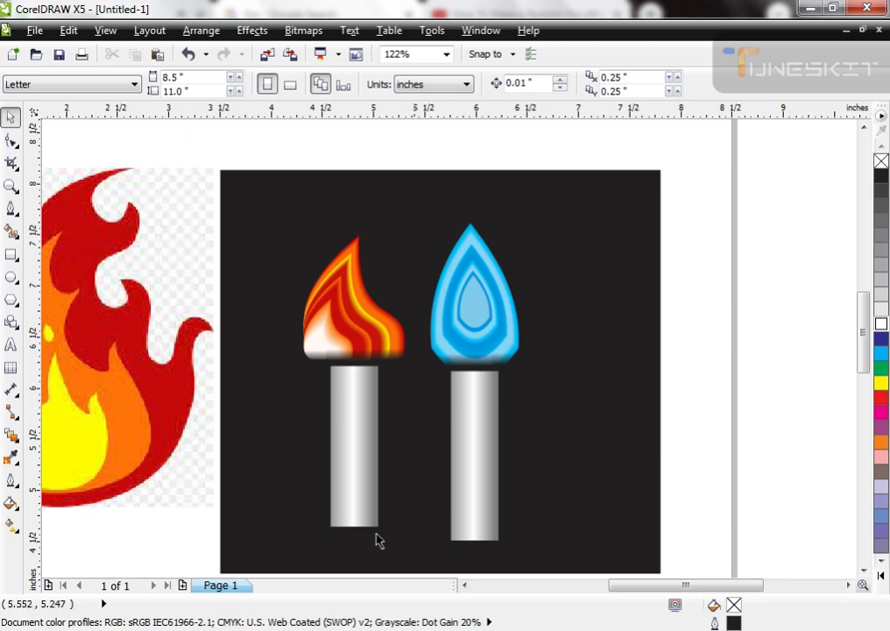
Step: Move the reference flame bitmap left, away from the black background, to about X -0.126 and Y 5.913 inches
left_click(95, 431)
scroll(696, 281, "down", 2)
left_click_drag(287, 348, 178, 378)
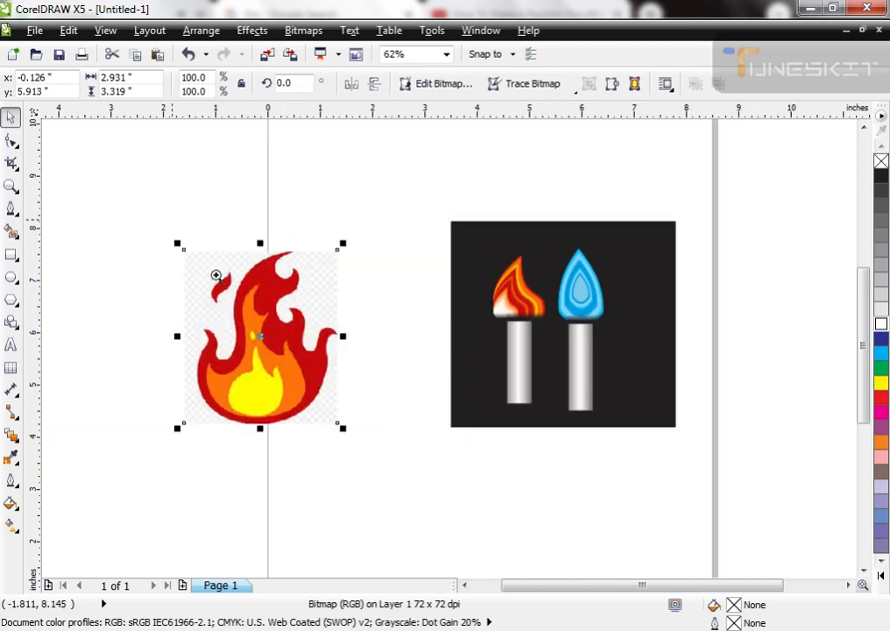
Step: Trace the upper edge of the bitmap's red flame with a Bezier curve, from the left tip over the tongues to the right tip
scroll(173, 223, "up", 2)
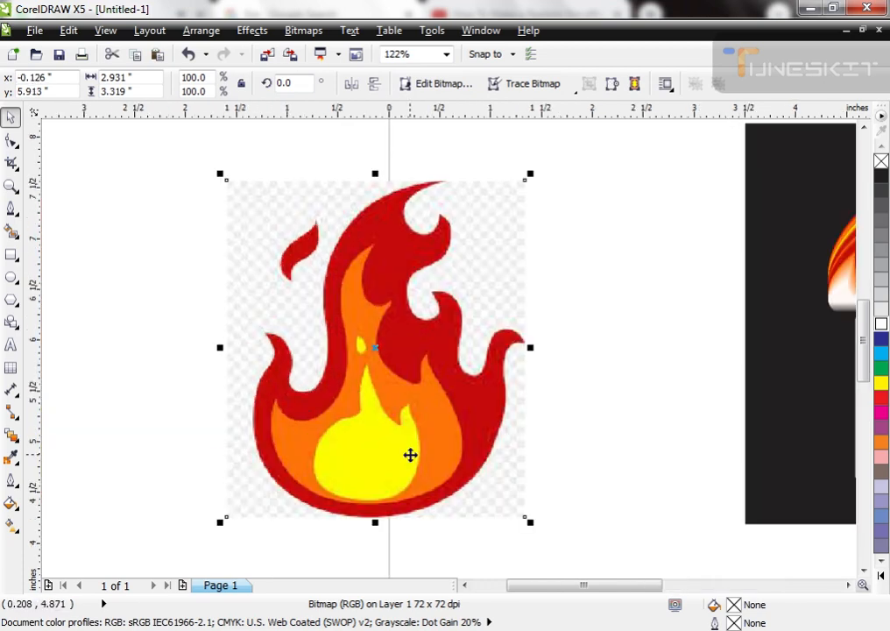
left_click(10, 207)
left_click(267, 344)
left_click_drag(287, 341, 321, 390)
left_click_drag(327, 355, 330, 337)
left_click_drag(333, 248, 345, 230)
left_click_drag(408, 189, 433, 264)
left_click(440, 220)
left_click(451, 221)
left_click_drag(421, 320, 454, 302)
left_click_drag(462, 372, 505, 358)
left_click(526, 343)
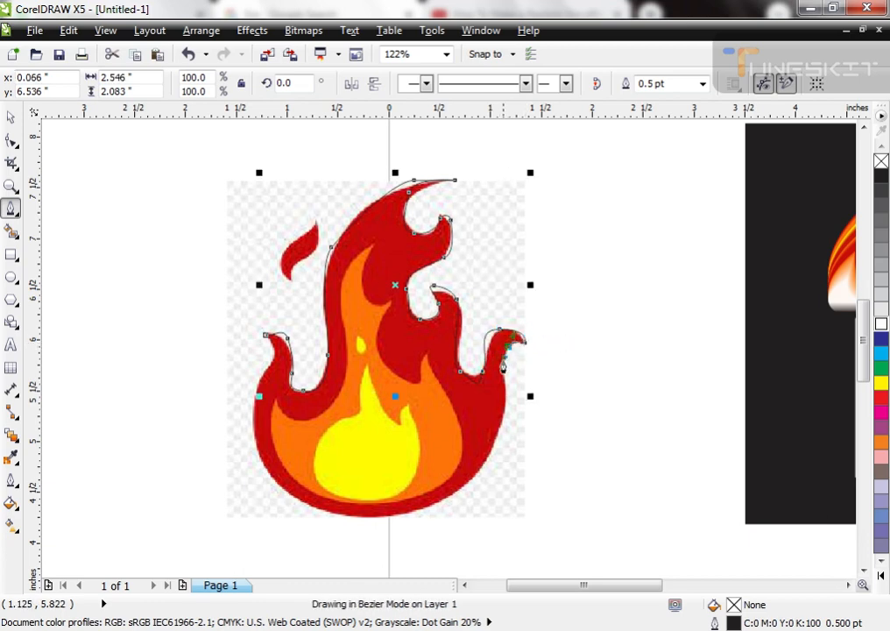
Step: Continue the flame outline down the right side, around the rounded base and up the left side to its starting tip
left_click(506, 412)
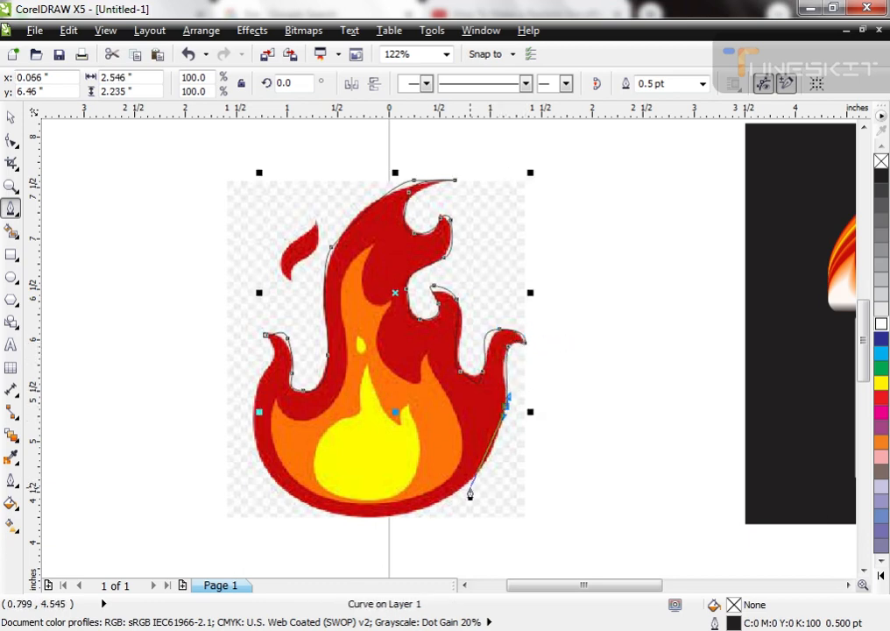
left_click_drag(471, 488, 457, 494)
left_click_drag(383, 517, 307, 506)
left_click_drag(260, 465, 261, 384)
left_click_drag(266, 338, 266, 339)
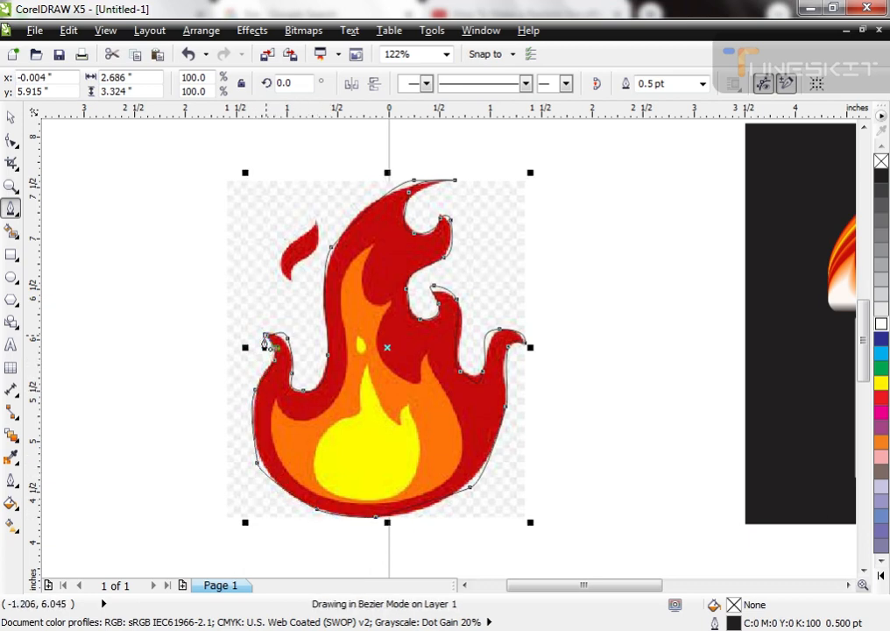
Step: Fill the traced flame with the bitmap's dark red (#C40A0B), remove its outline and move it left of the bitmap to about X -3.815, Y 6.699 inches
key("space")
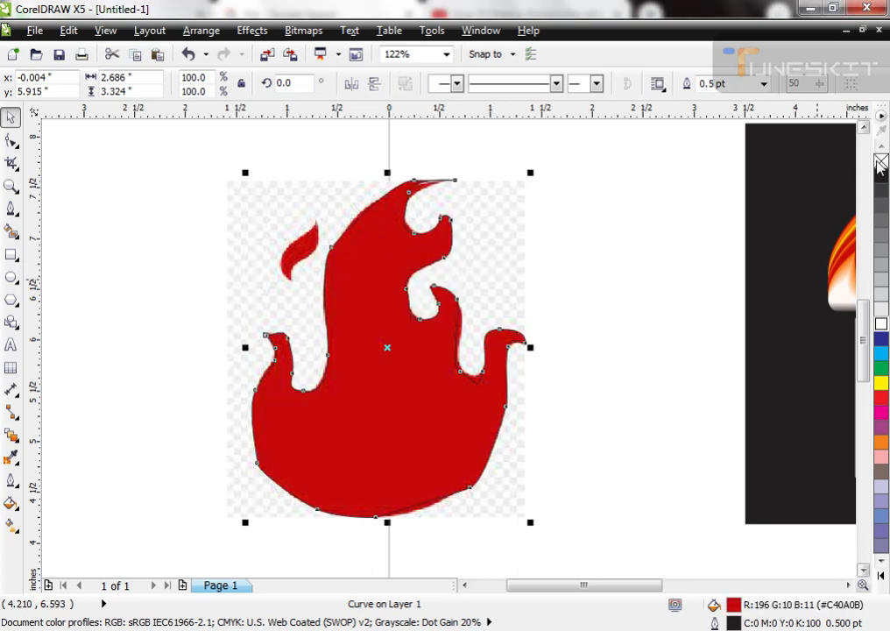
right_click(882, 160)
scroll(626, 325, "down", 3)
left_click_drag(462, 364, 262, 323)
scroll(262, 316, "up", 4)
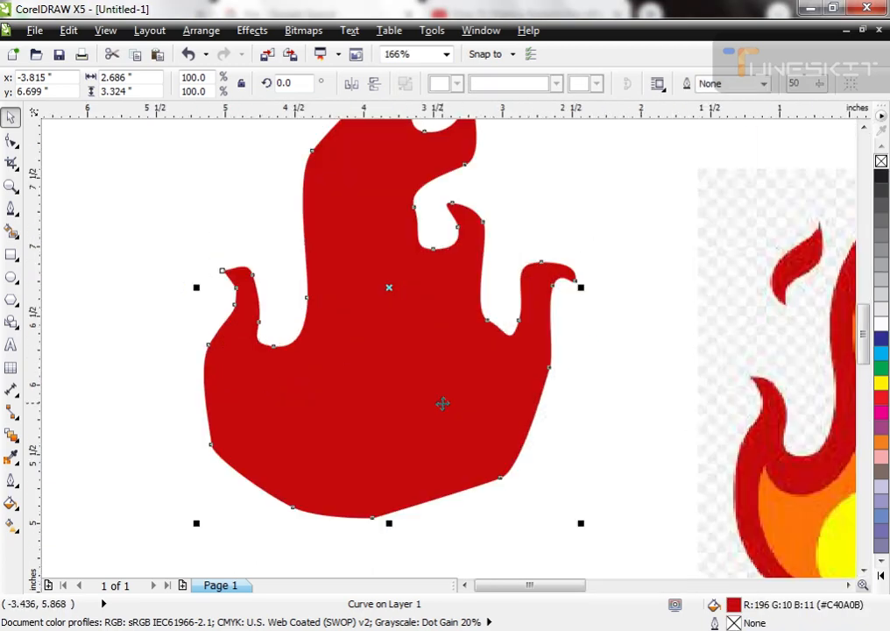
scroll(380, 240, "down", 3)
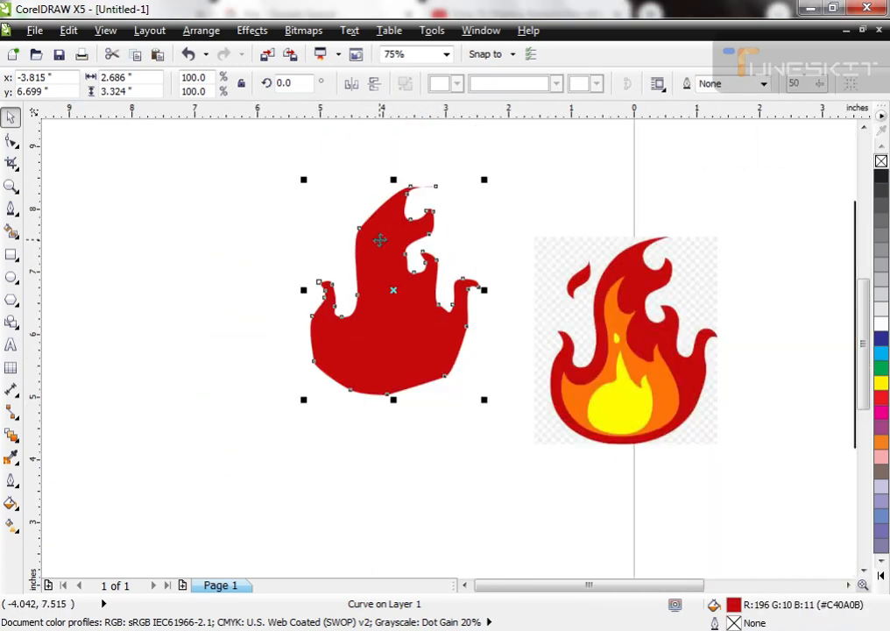
Step: Add a centered copy of the red flame scaled down to about 2.02 inches wide and fill it with the bitmap's orange (#FF7209)
key("F2")
left_click_drag(344, 211, 540, 387)
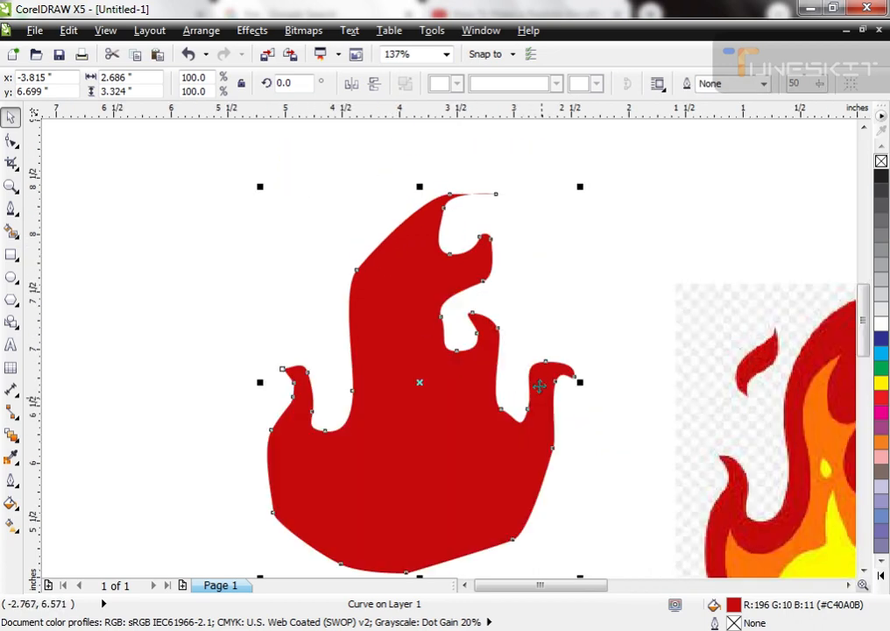
scroll(552, 203, "down", 2)
left_click_drag(574, 191, 585, 210)
left_click_drag(411, 151, 722, 456)
left_click(388, 336)
left_click_drag(449, 178, 425, 213)
left_click(673, 435)
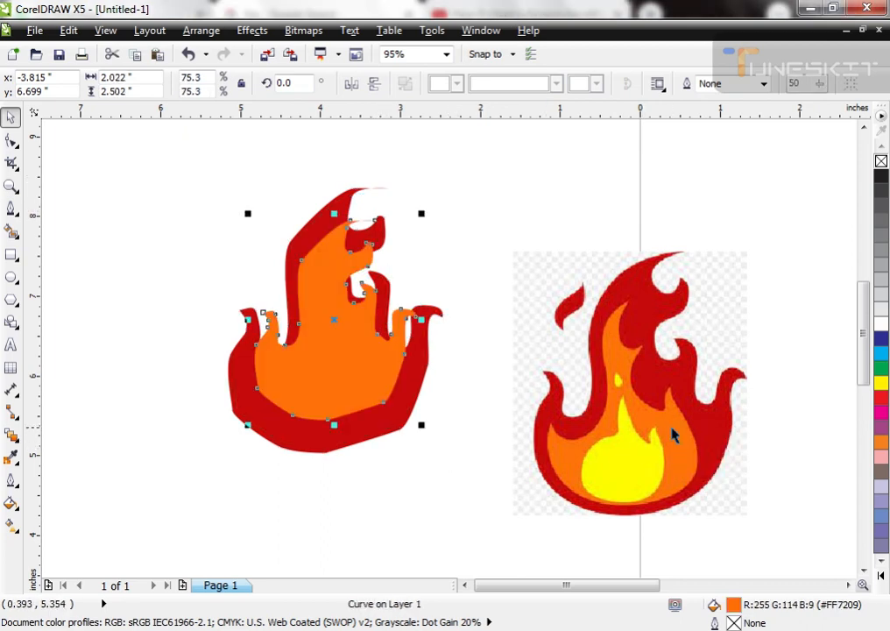
Step: Enlarge the orange flame to about 2.24 inches wide and center it horizontally on the red flame, resting at its base
left_click_drag(303, 362, 301, 386)
left_click_drag(407, 448, 417, 459)
left_click(404, 401, "shift")
key("c")
left_click(408, 488)
left_click(377, 385)
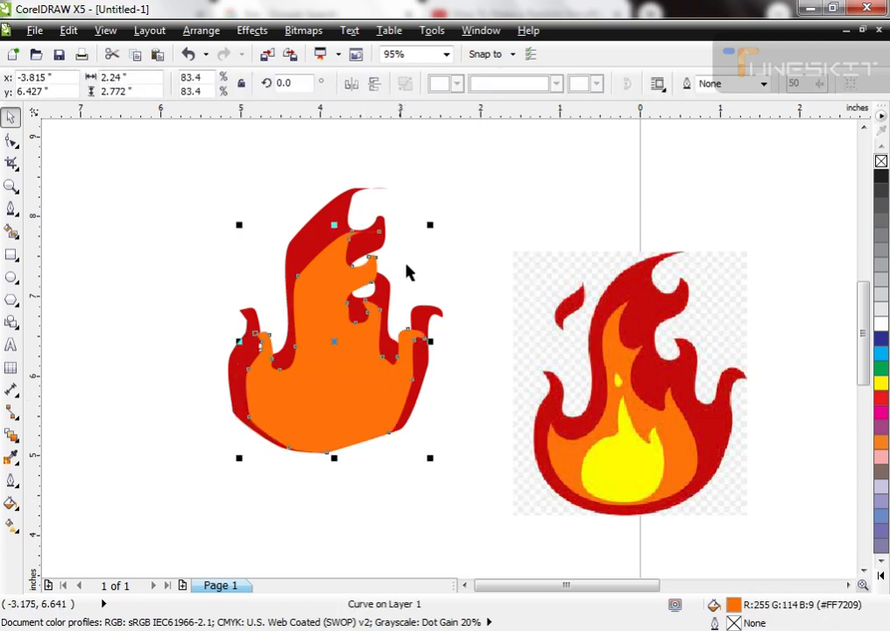
Step: Add a copy of the orange flame about 1.92 inches wide, fill it with the bitmap's yellow (#FFFB01) and set it at the base
left_click_drag(430, 226, 418, 242)
right_click(418, 242)
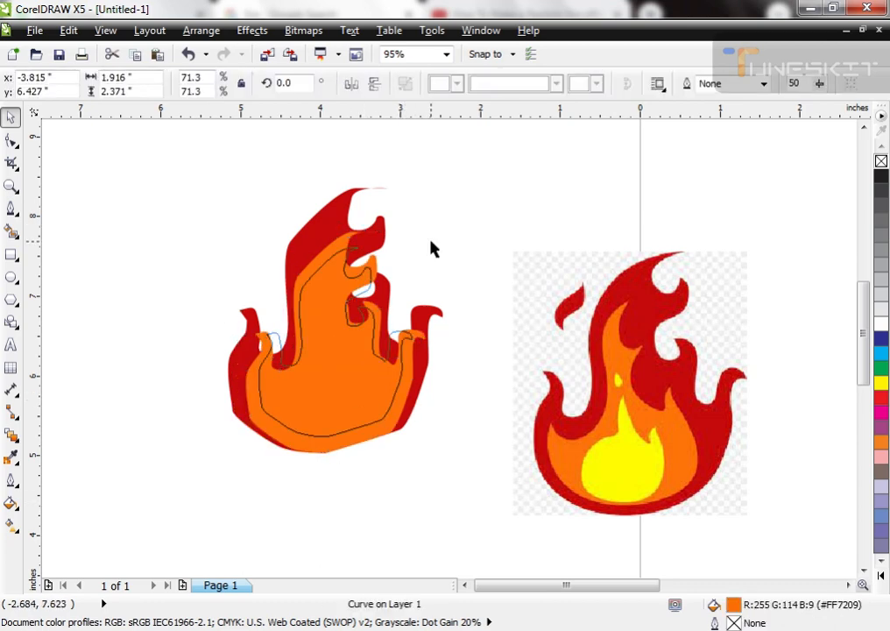
left_click(629, 475)
left_click(342, 445, "shift")
Step: Try a vertical linear transparency on the red, orange and yellow flames, fading them out toward the tips
left_click_drag(179, 171, 468, 473)
left_click(11, 436)
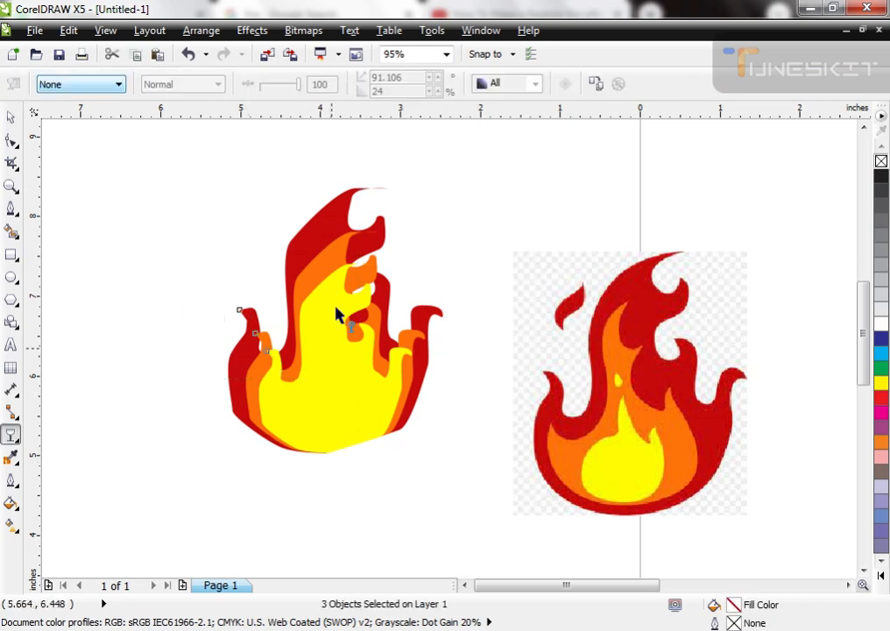
left_click_drag(334, 342, 330, 261)
left_click_drag(322, 386, 320, 465)
key("space")
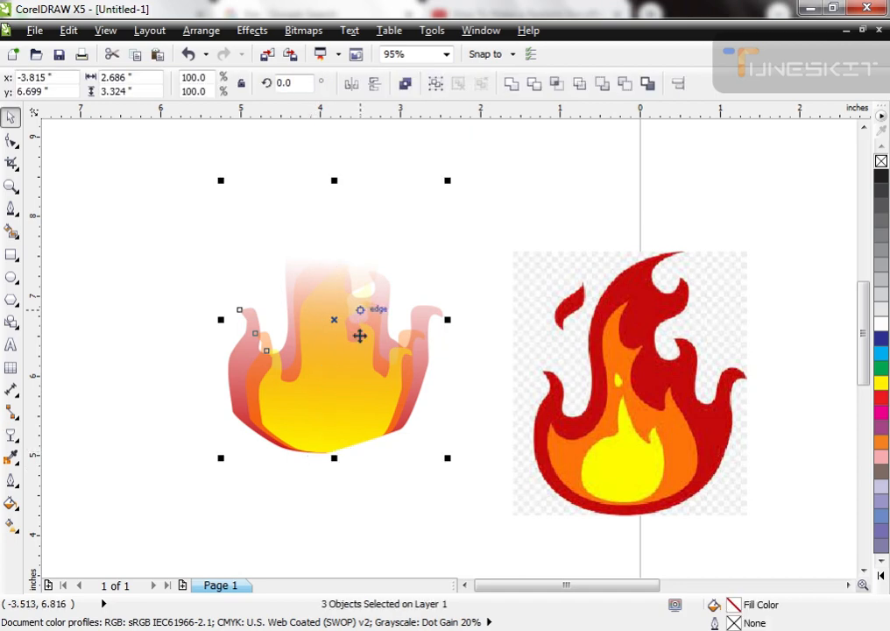
Step: Move the three layered flames up to about X -3.81, Y 7.29 inches
scroll(351, 351, "down", 2)
left_click_drag(335, 359, 351, 302)
key("F2")
left_click_drag(284, 180, 491, 428)
Step: Clear the transparency from the three flame layers
left_click(402, 361)
key("space")
left_click(620, 85)
key("space")
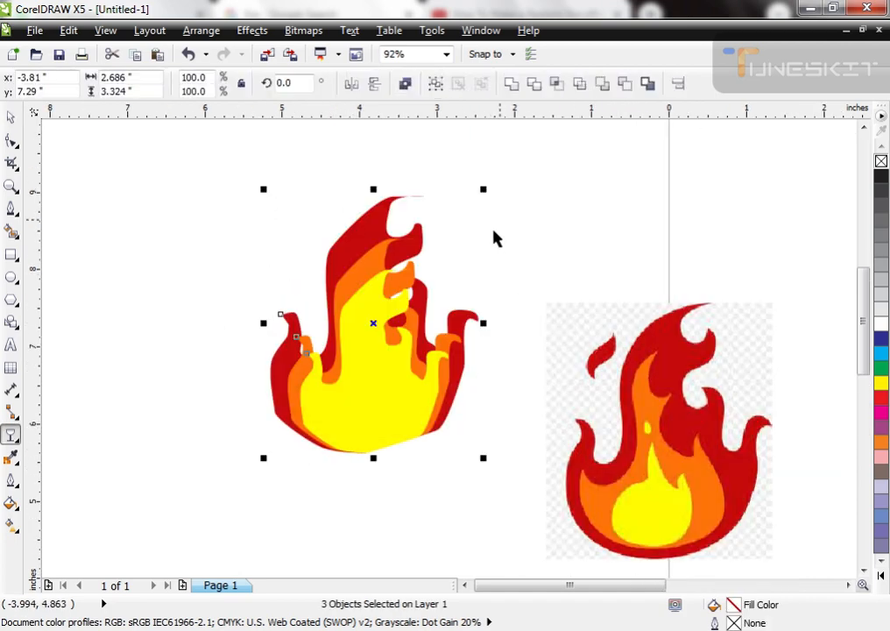
key("Escape")
Step: Add the artistic text "FIRE" at the flame's lower left, changed to uppercase
key("F8")
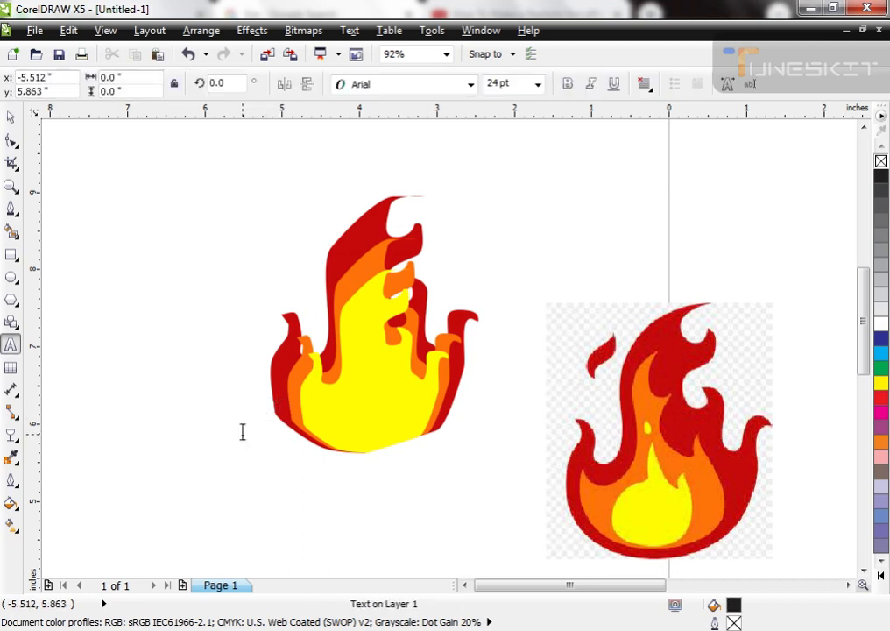
type("Fire")
key("ctrl+space")
key("shift+F3")
key("Return")
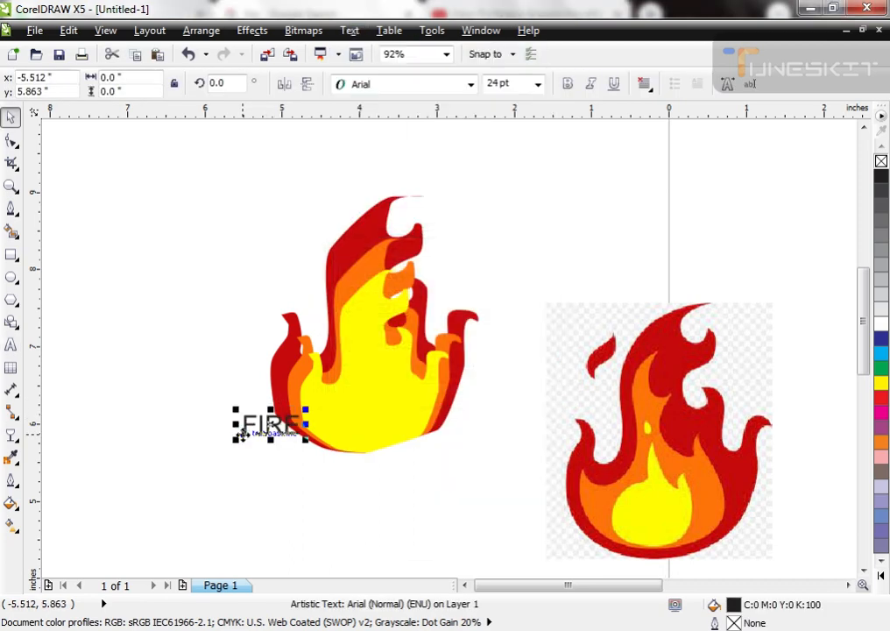
Step: Make the FIRE text bold, enlarge it to about 110 pt and center it across the flame's lower half
left_click(568, 83)
left_click_drag(306, 438, 386, 482)
left_click_drag(345, 456, 455, 412)
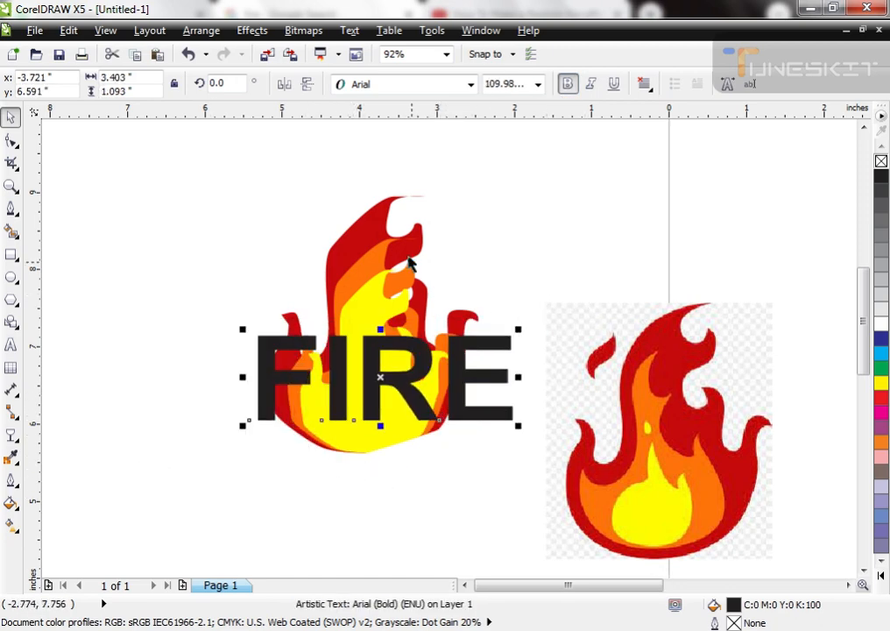
Step: Try red, purple, yellow, blue and the flame's dark red as fill colors for the FIRE text
left_click(880, 398)
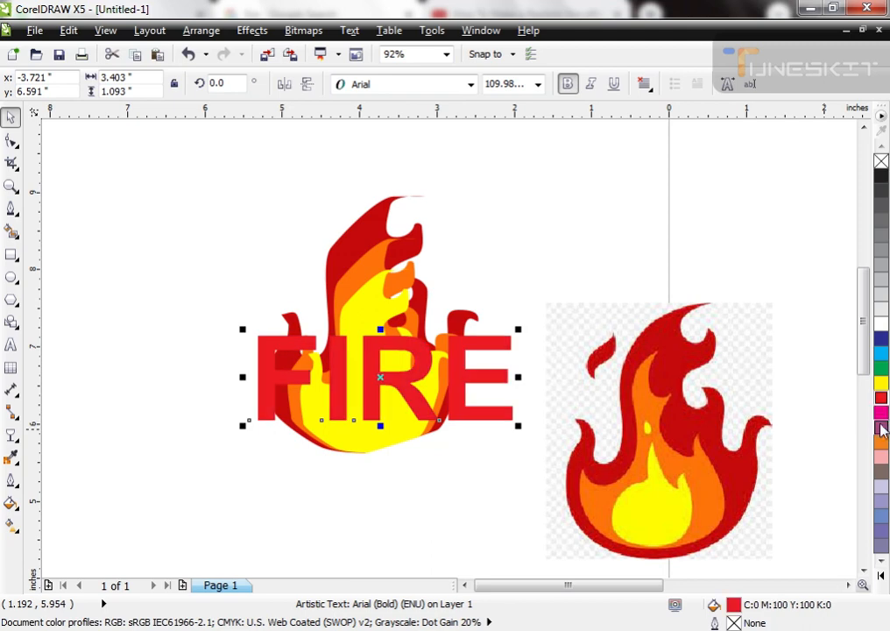
left_click(881, 426)
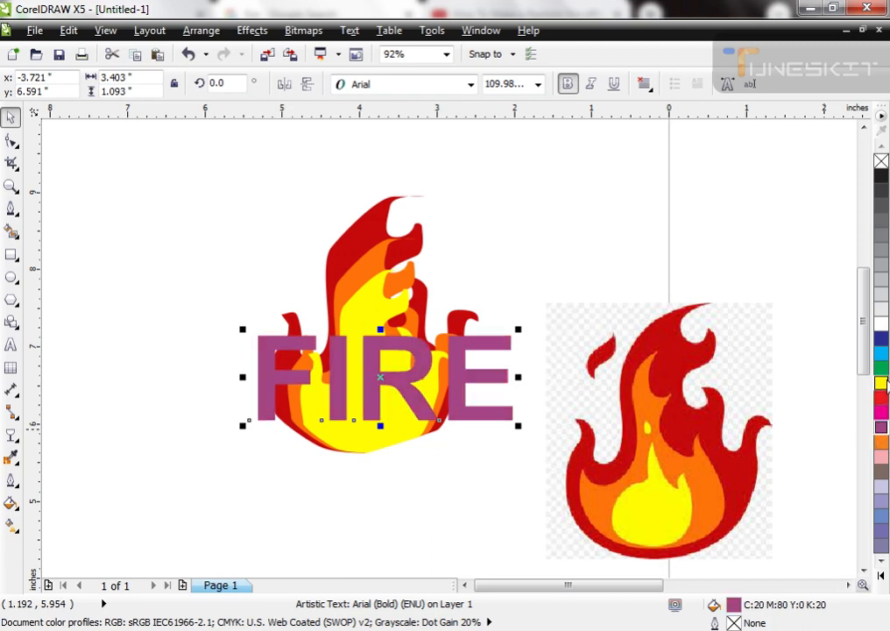
left_click(882, 383)
left_click(882, 339)
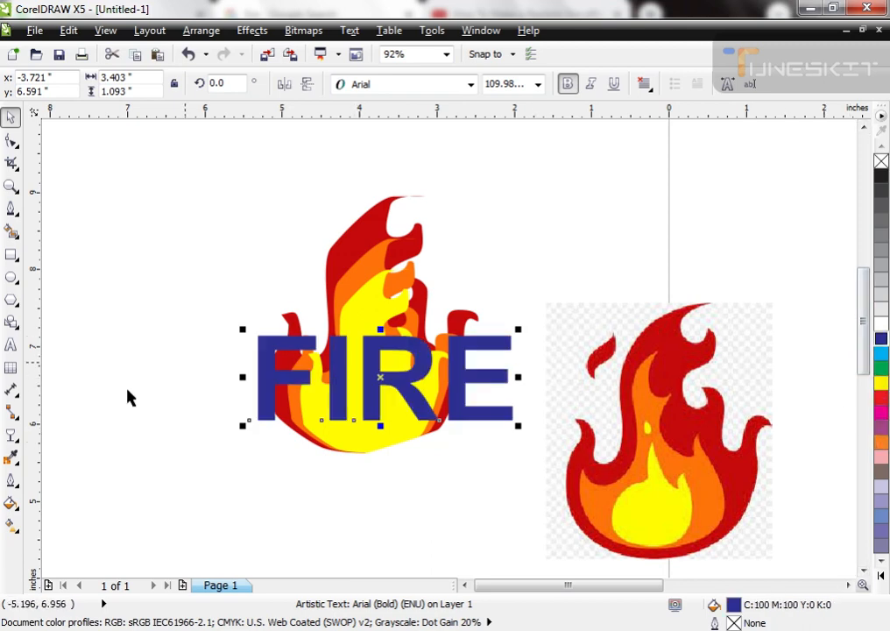
left_click(371, 239)
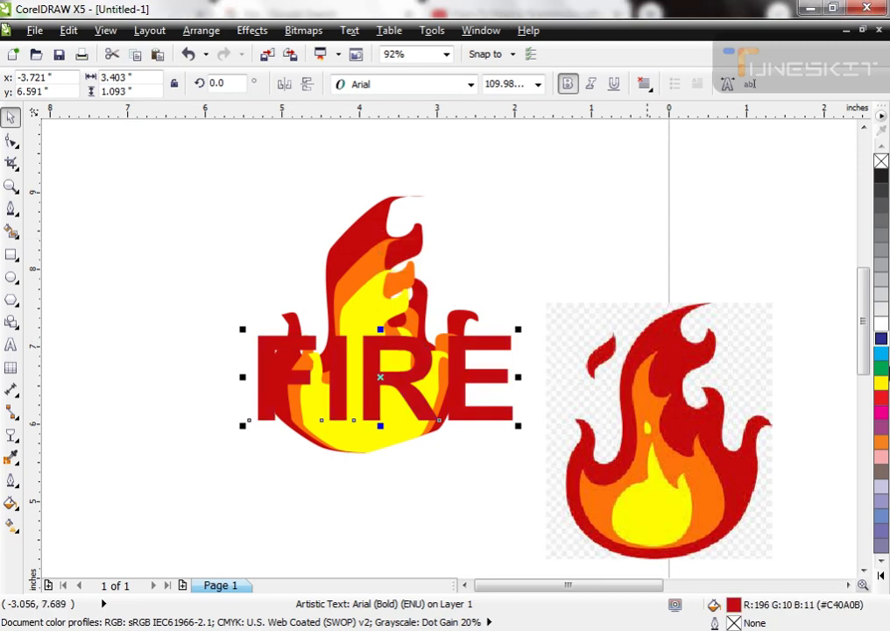
Step: Give the FIRE text a 2 pt white outline with rounded corners and line caps, placed behind the fill and scaled with the image
key("F12")
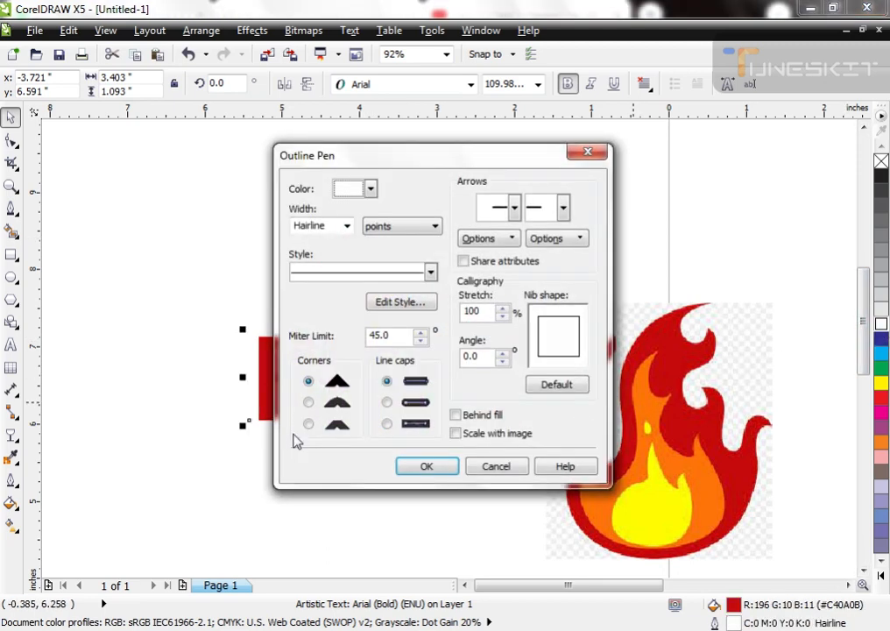
left_click(308, 402)
left_click(386, 403)
left_click(455, 415)
left_click(455, 433)
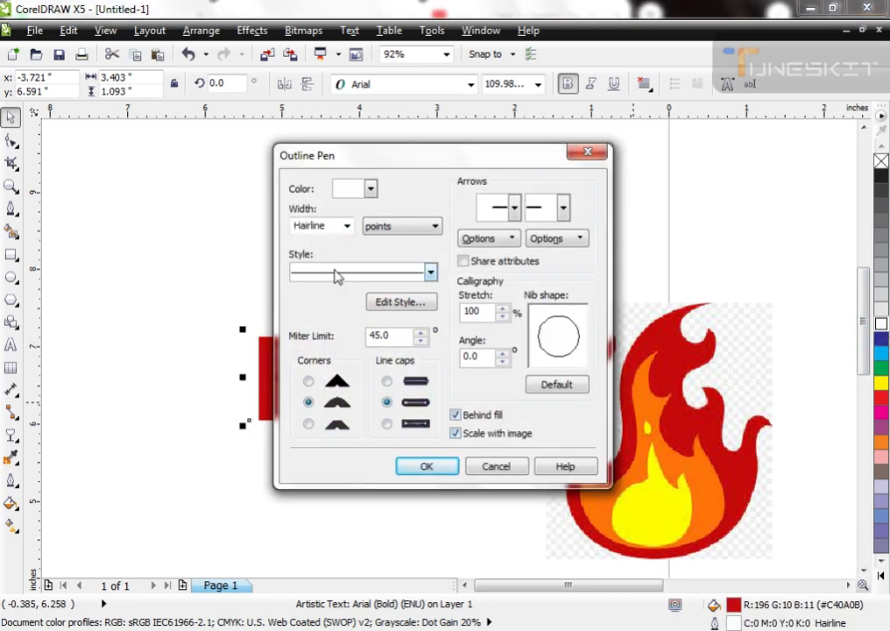
double_click(323, 226)
type("2")
key("Return")
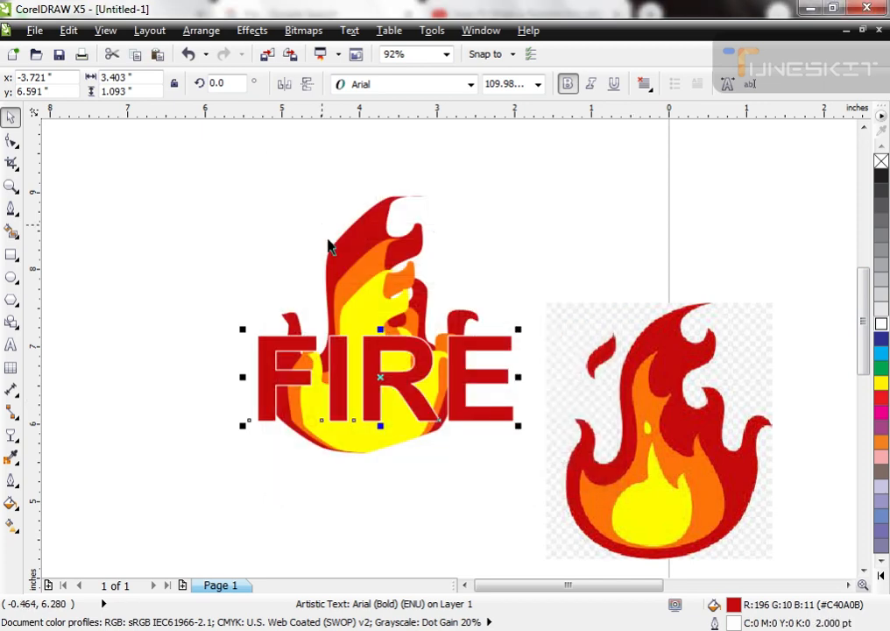
Step: Set the FIRE text's outline width to 5 pt
key("F12")
double_click(322, 228)
type("5")
key("Return")
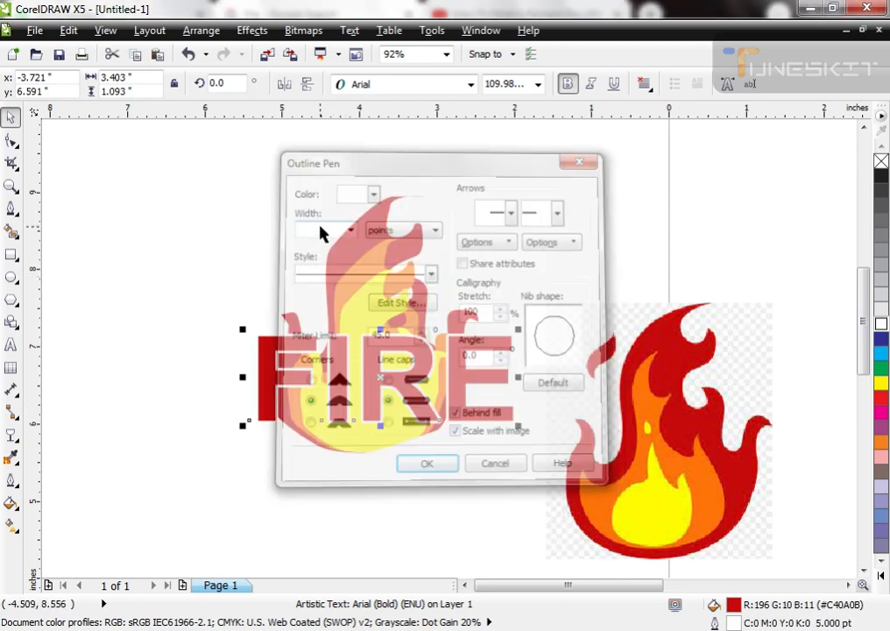
Step: Try a white fill on the FIRE text with a yellow and a red outline
left_click(880, 320)
right_click(881, 385)
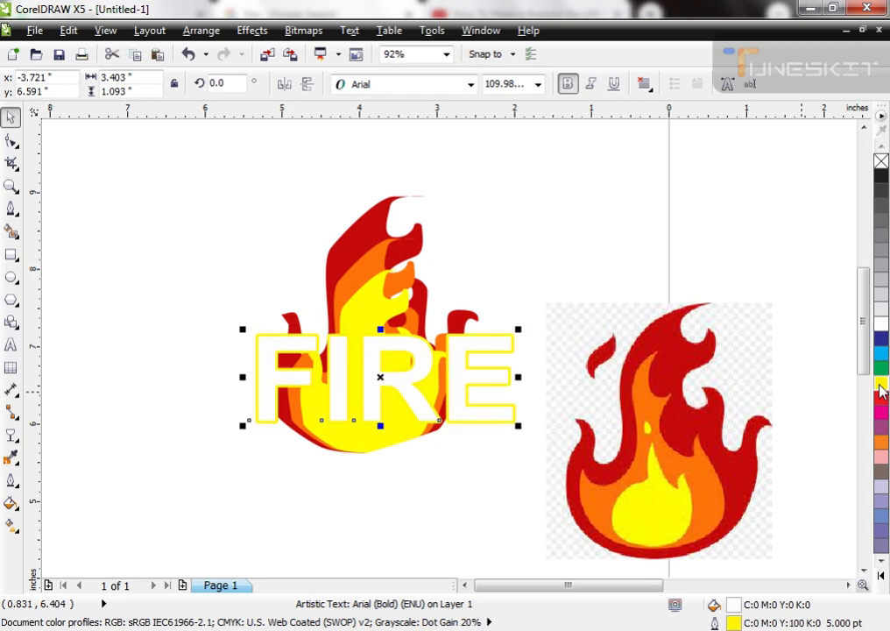
right_click(882, 399)
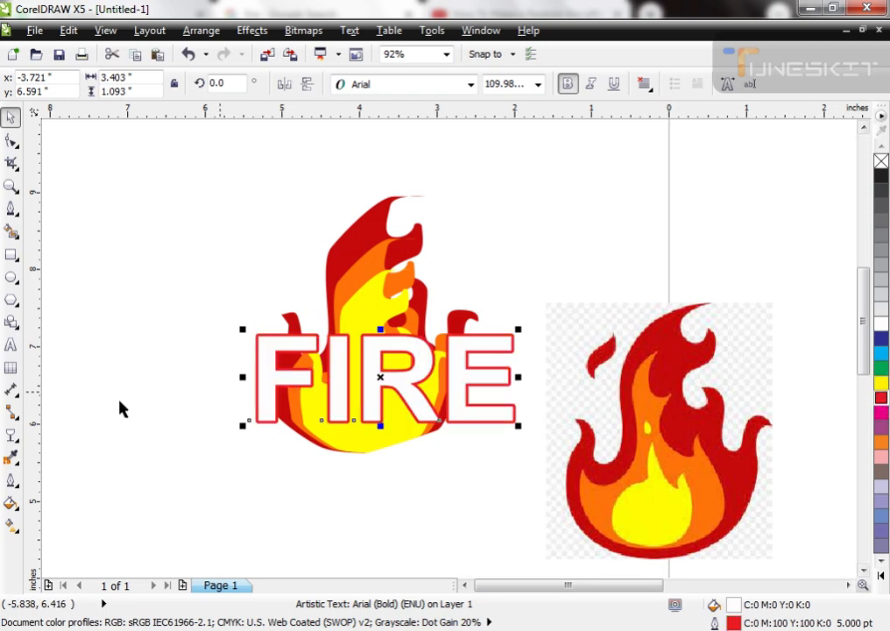
Step: Distort the FIRE text from its center so the letters flare into spikes, about 4.11 inches wide overall
left_click(12, 437)
left_click(17, 441)
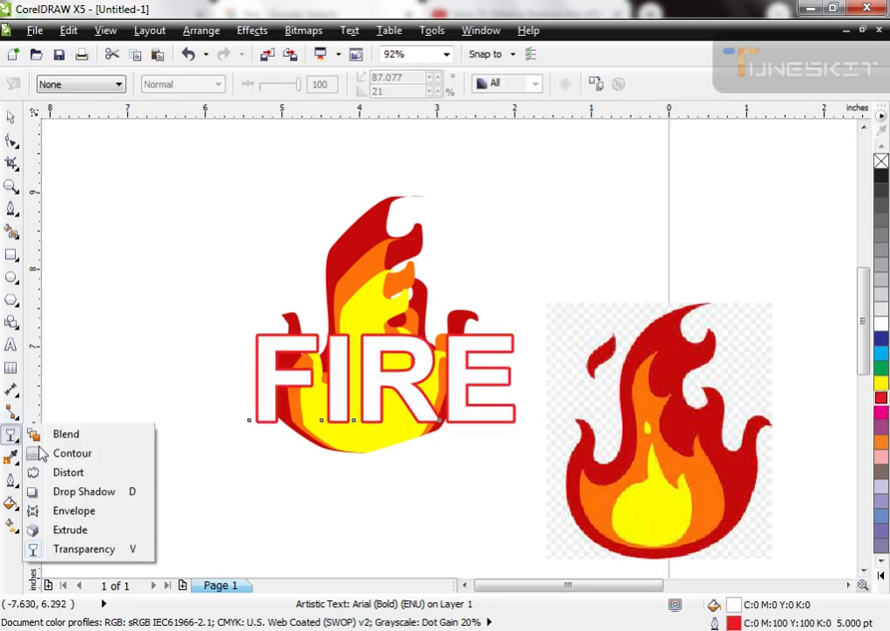
left_click(68, 473)
mouse_move(382, 375)
left_mouse_down()
mouse_move(378, 409)
mouse_move(399, 375)
left_mouse_up()
key("space")
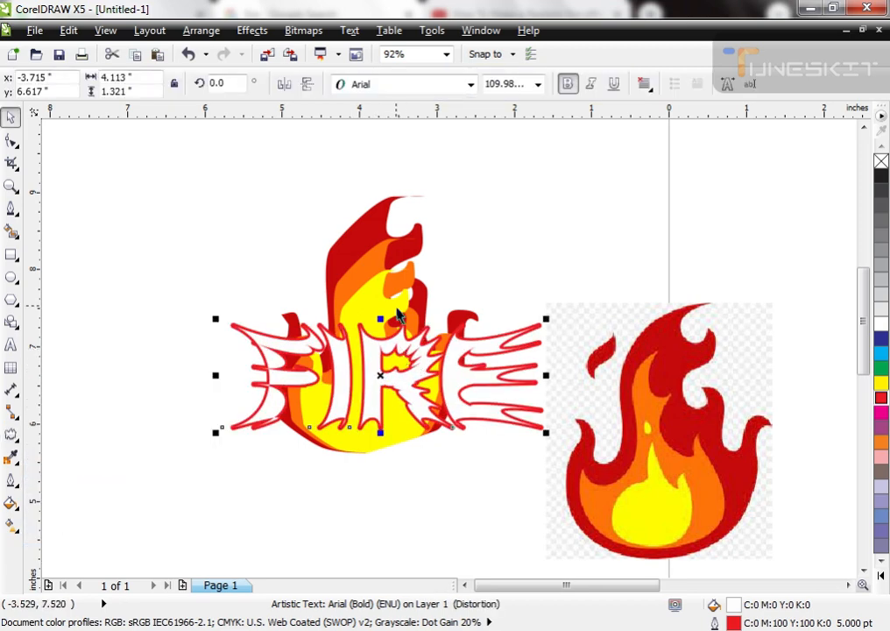
Step: Try green, blue, red and yellow fills with a white outline on the distorted text, and undo the yellow fill
left_click(882, 368)
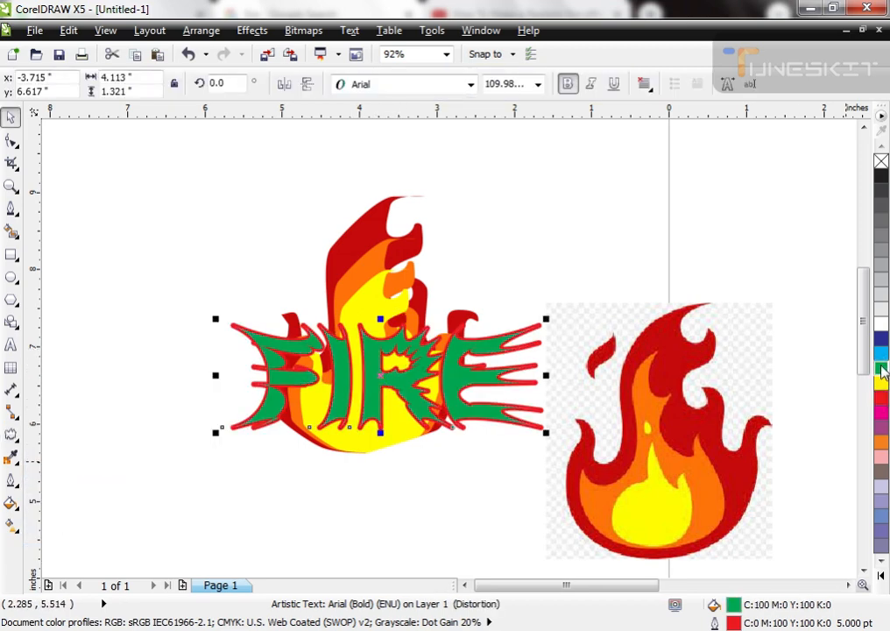
right_click(882, 323)
left_click(882, 340)
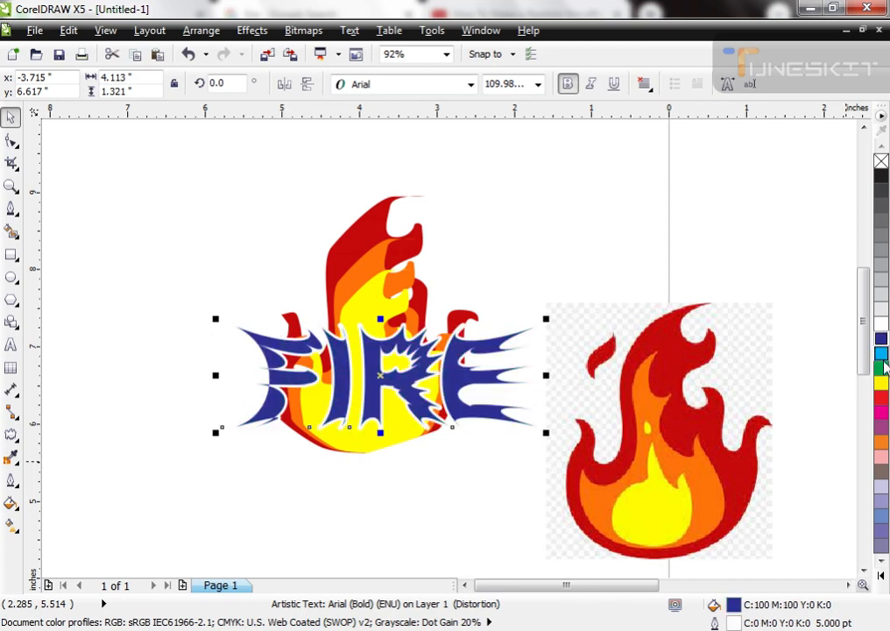
left_click(881, 396)
left_click(882, 382)
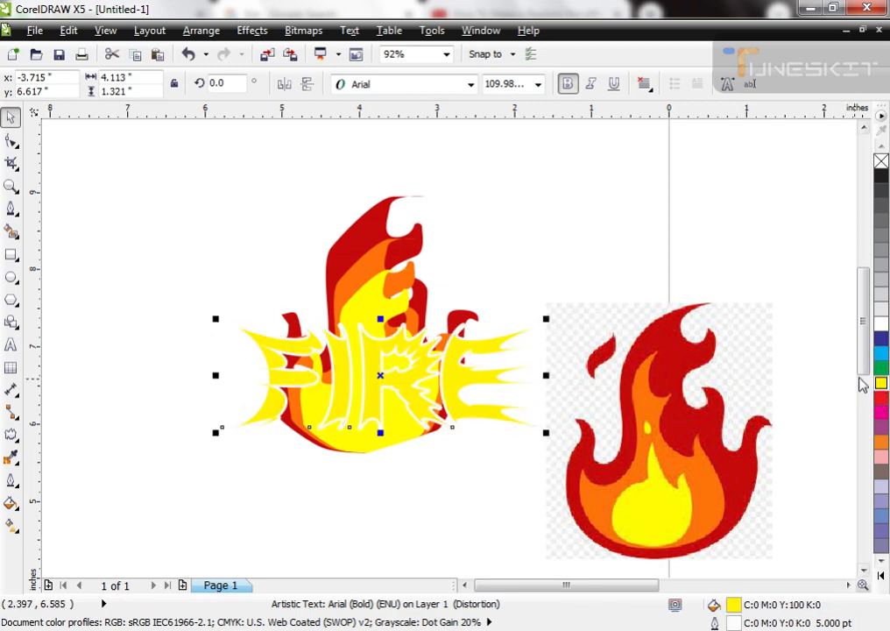
key("ctrl+z")
Step: Group the red, orange and yellow flames and apply a vertical linear transparency that fades them out toward the tips
left_click(372, 291)
left_click(373, 257, "shift")
left_click(378, 227, "shift")
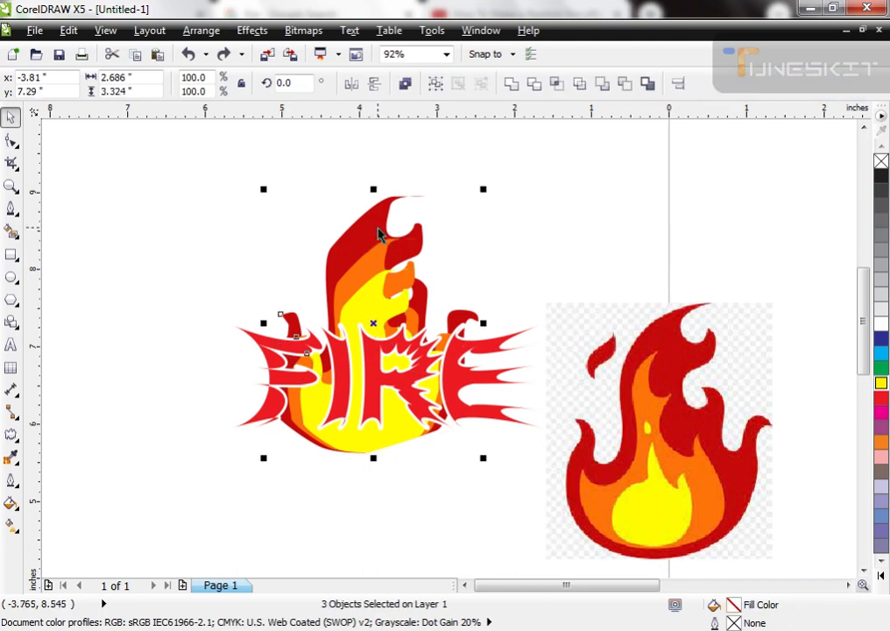
key("ctrl+g")
left_click(11, 435)
left_click(62, 552)
left_click_drag(365, 333, 372, 464)
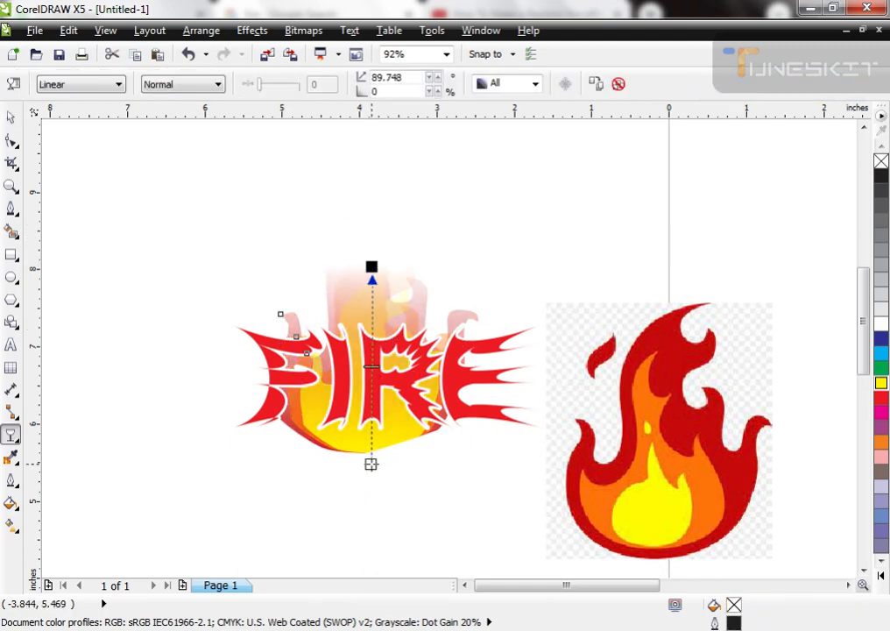
key("space")
Step: Give the distorted FIRE text a black outline and, after trying yellow, a red fill
left_click(414, 403)
left_click(883, 387)
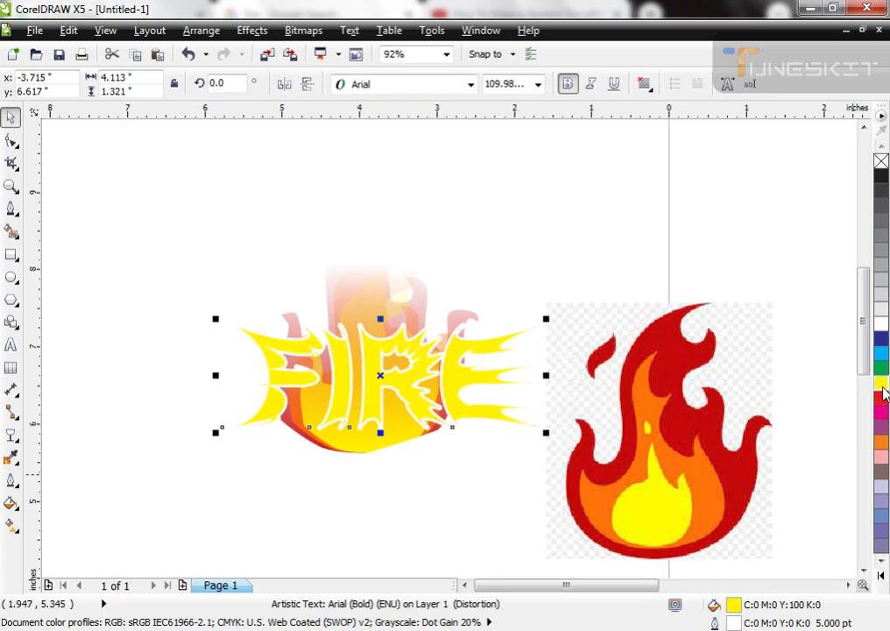
right_click(882, 176)
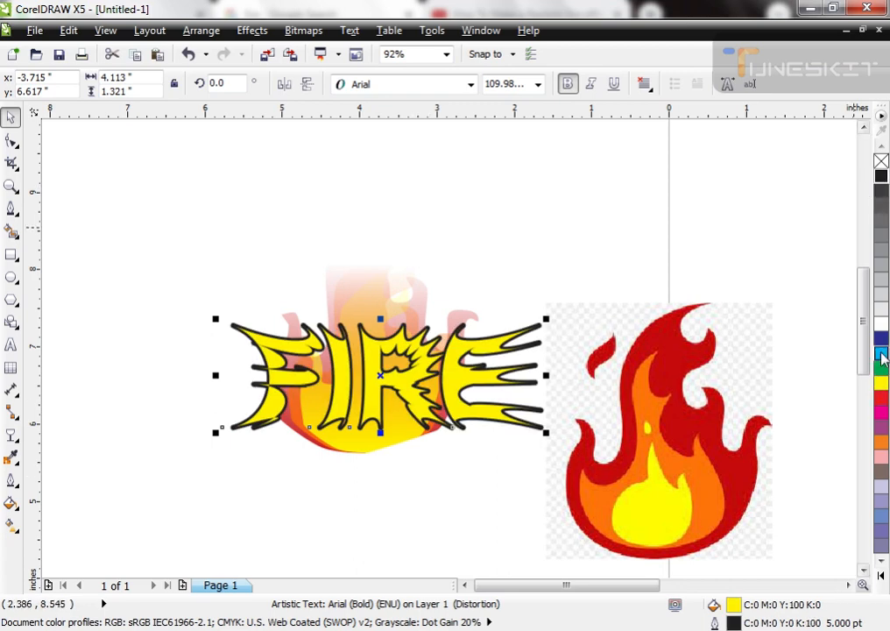
left_click(881, 397)
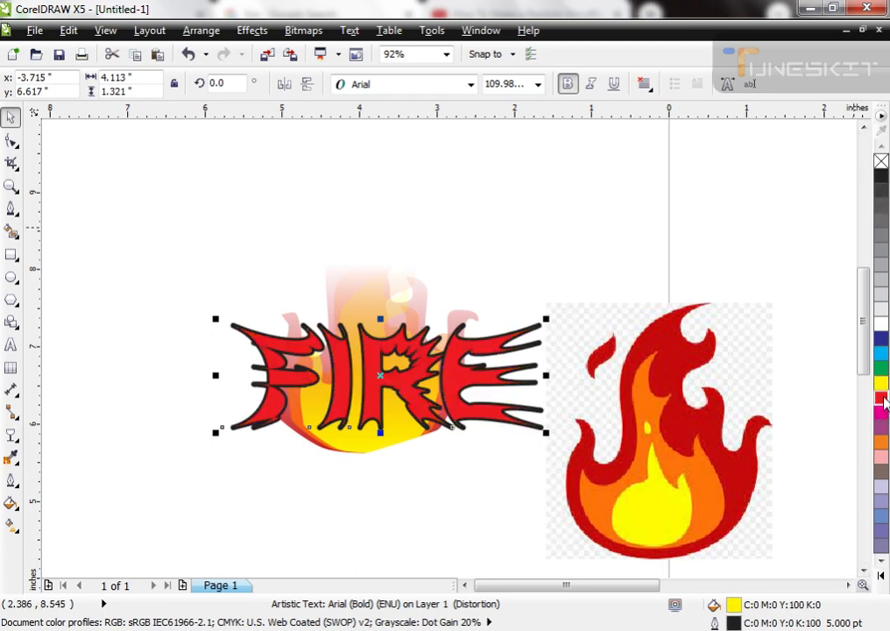
left_click(314, 474)
scroll(381, 353, "down", 1)
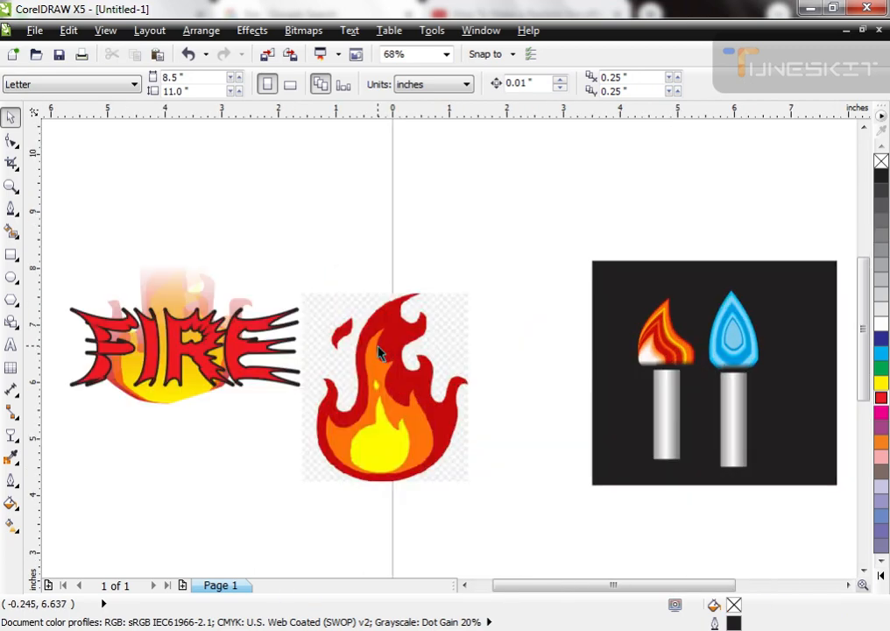